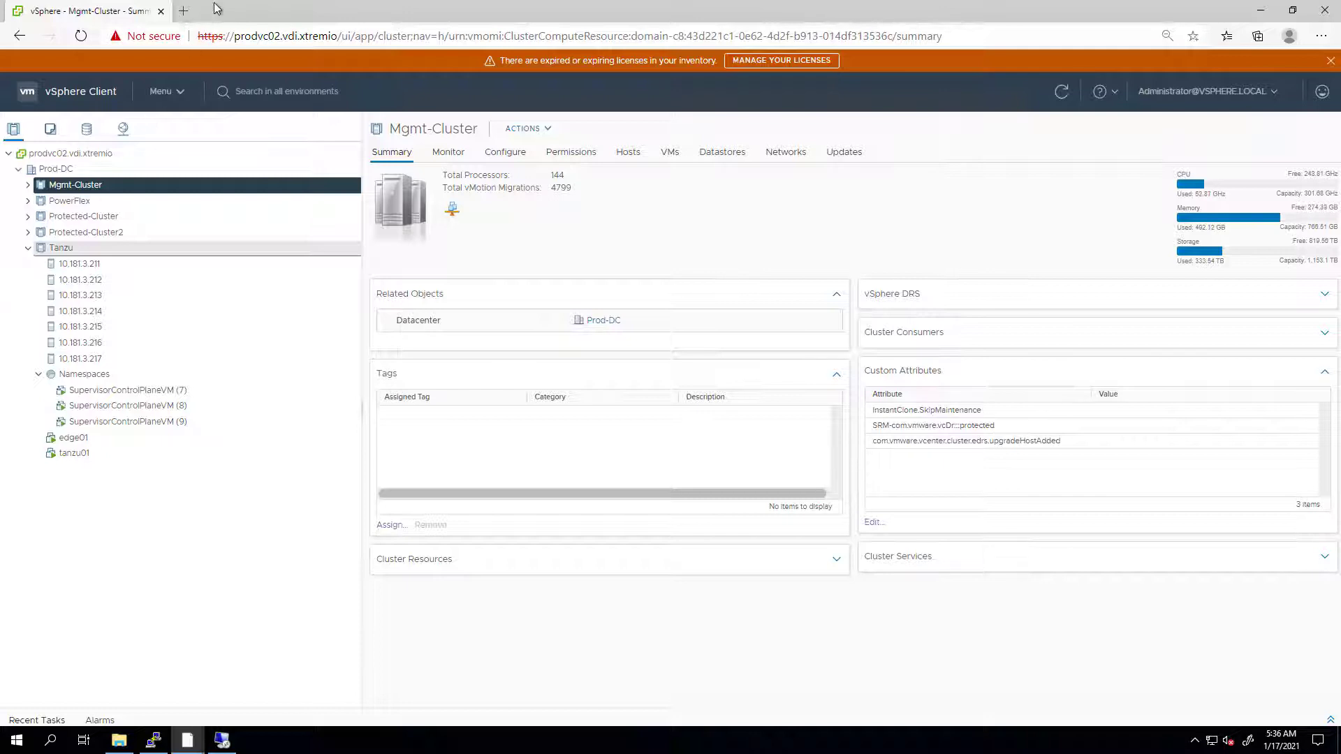
- Start an OVF deployment on Mgmt-Cluster from the local file vsi-ova-8.6.0.2217.ova
right_click(115, 191)
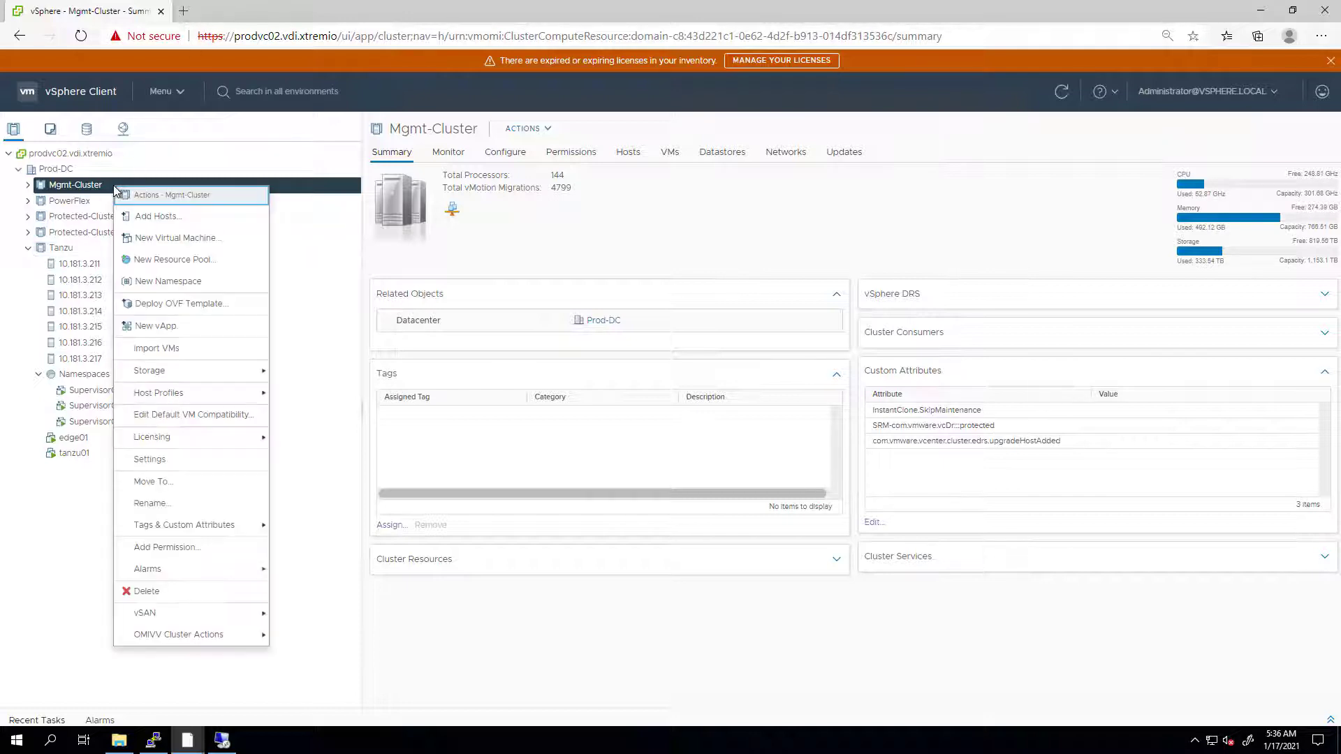
left_click(158, 303)
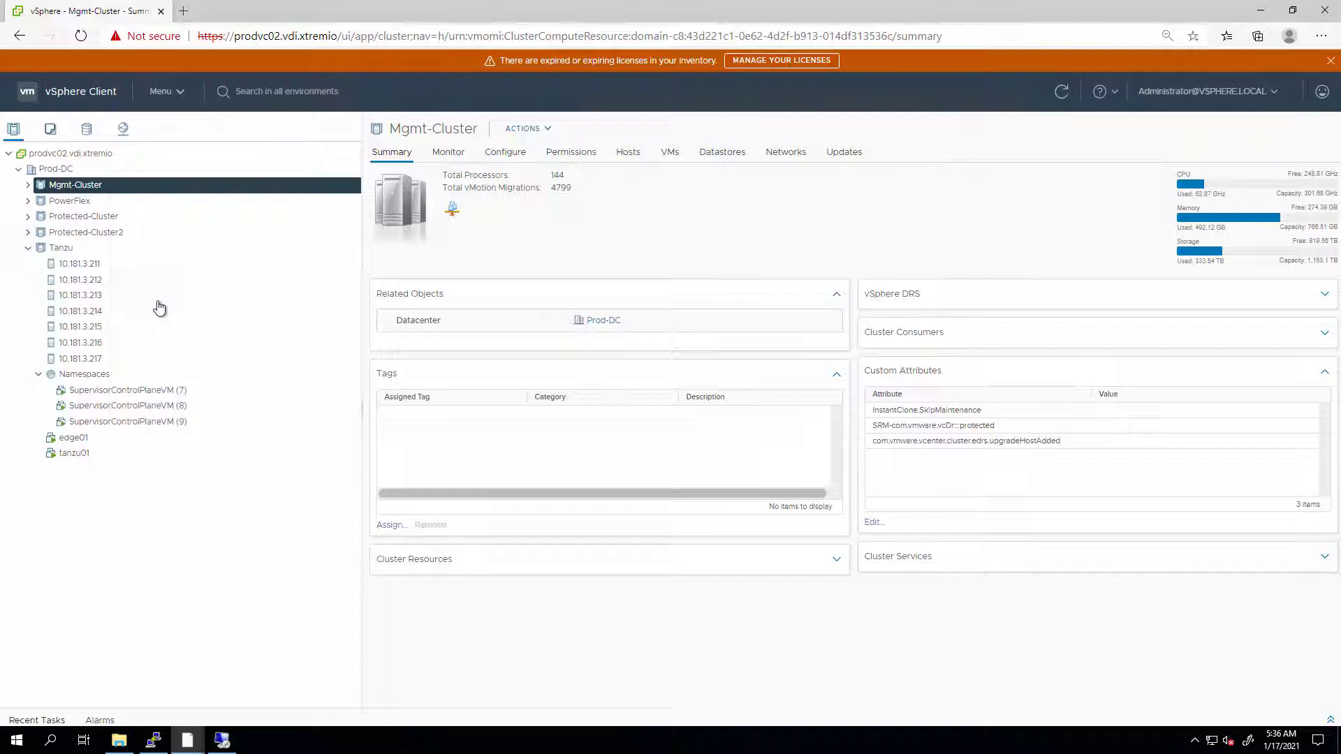
left_click(527, 304)
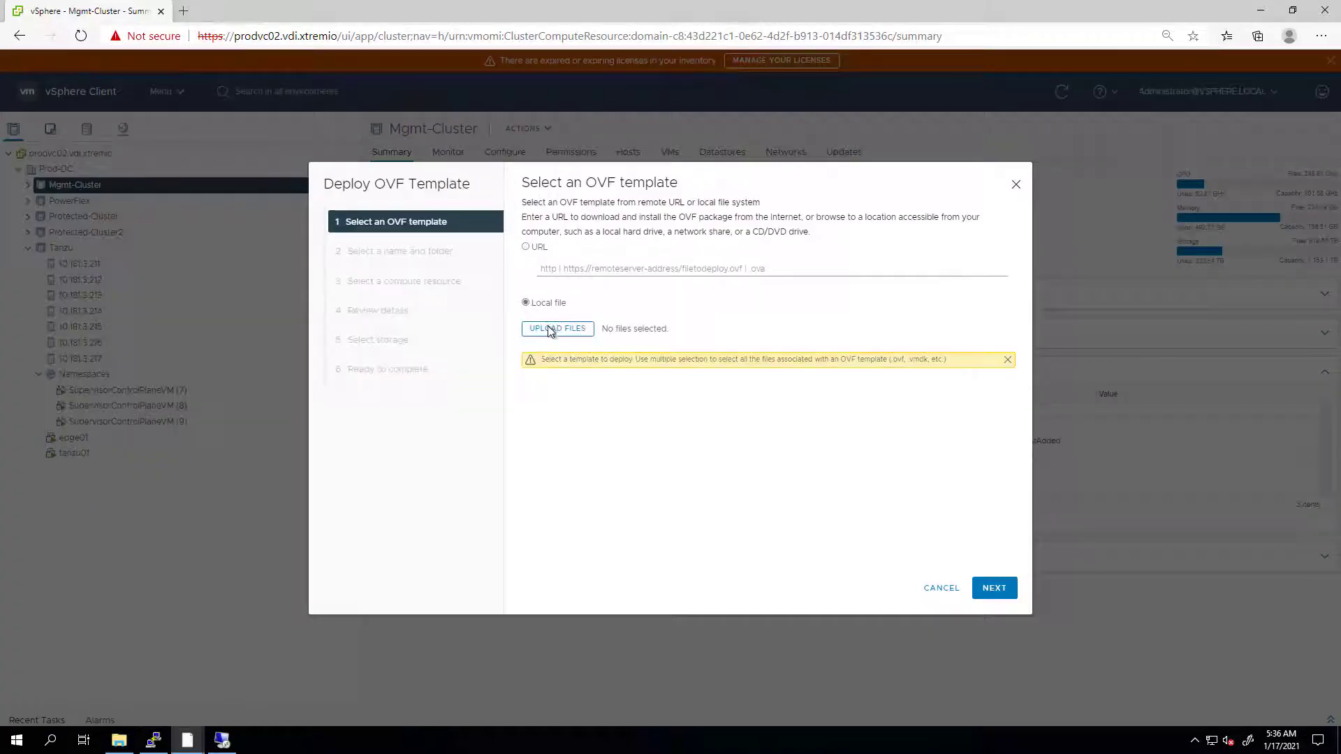
left_click(548, 326)
double_click(185, 97)
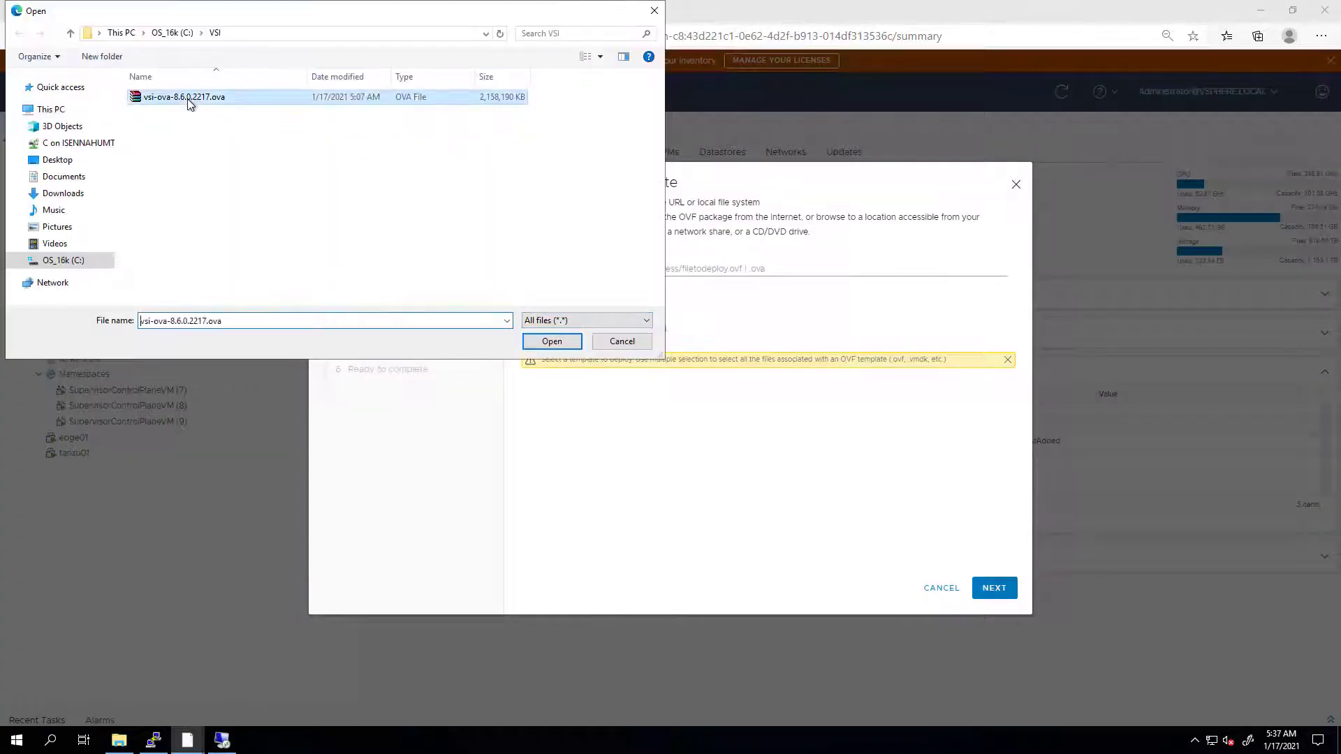
left_click(994, 589)
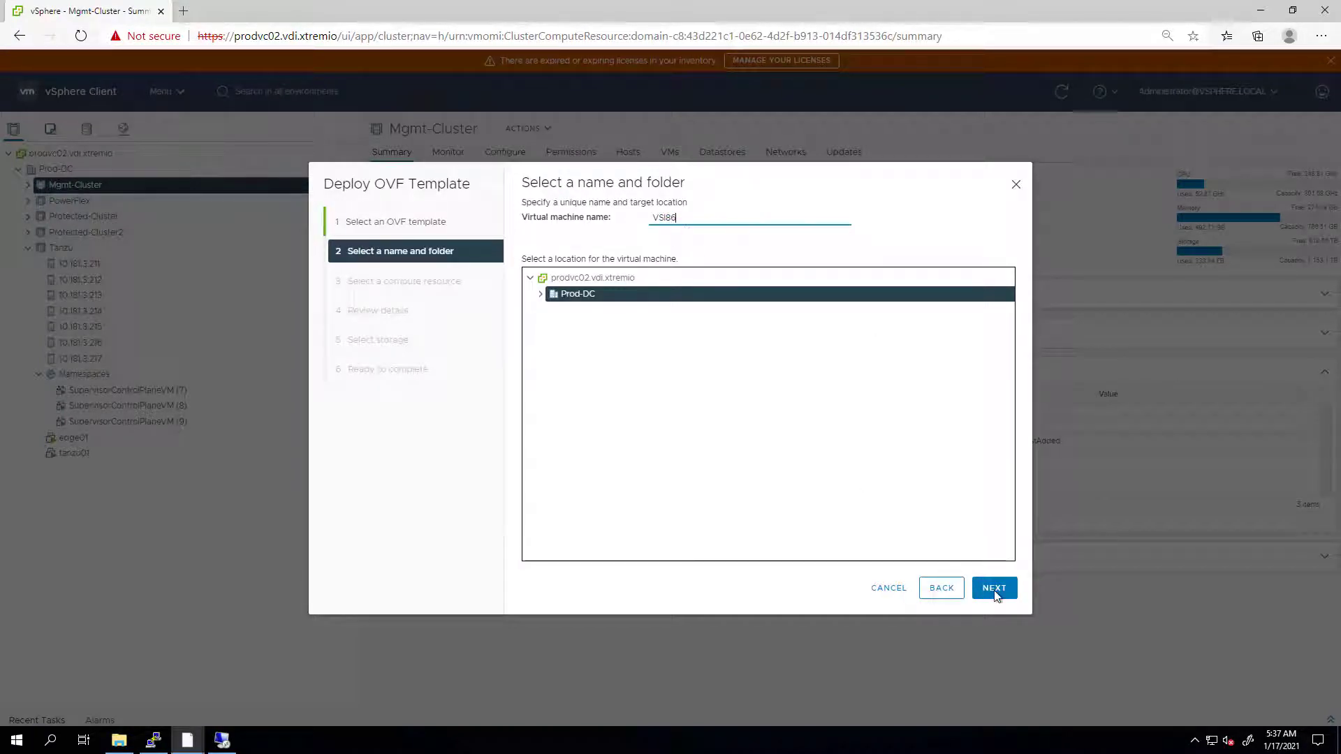
- Name the VM VSI86, accept the licences, and use datastore 1633-x2-infra01 with Routed Network
left_click(995, 588)
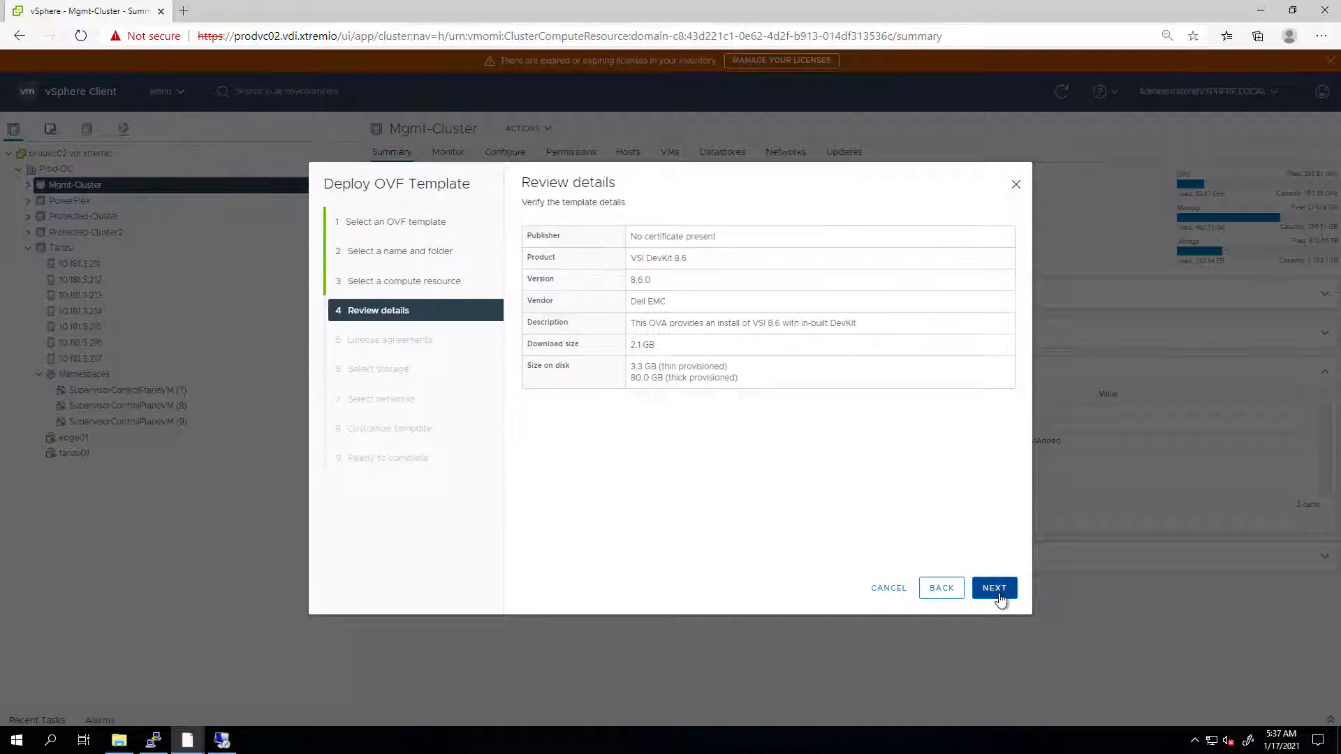
left_click(995, 588)
left_click(590, 459)
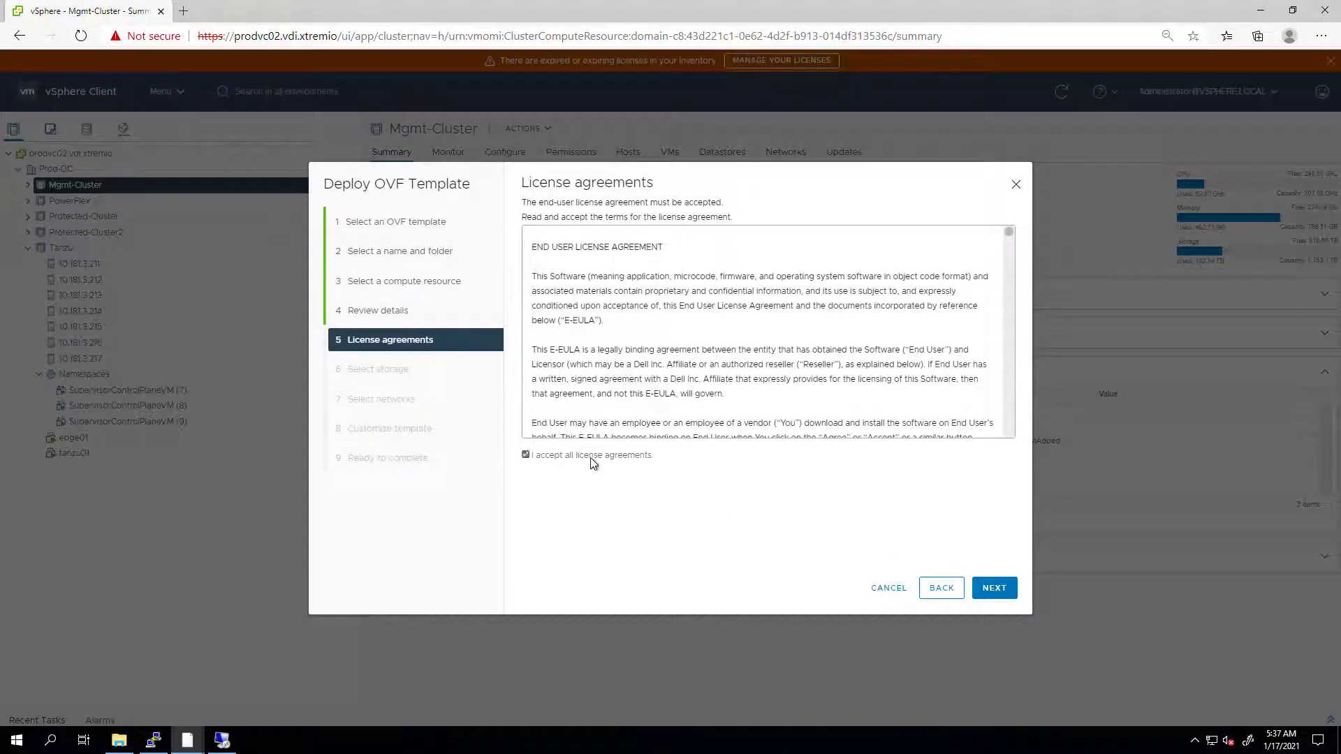
left_click(994, 588)
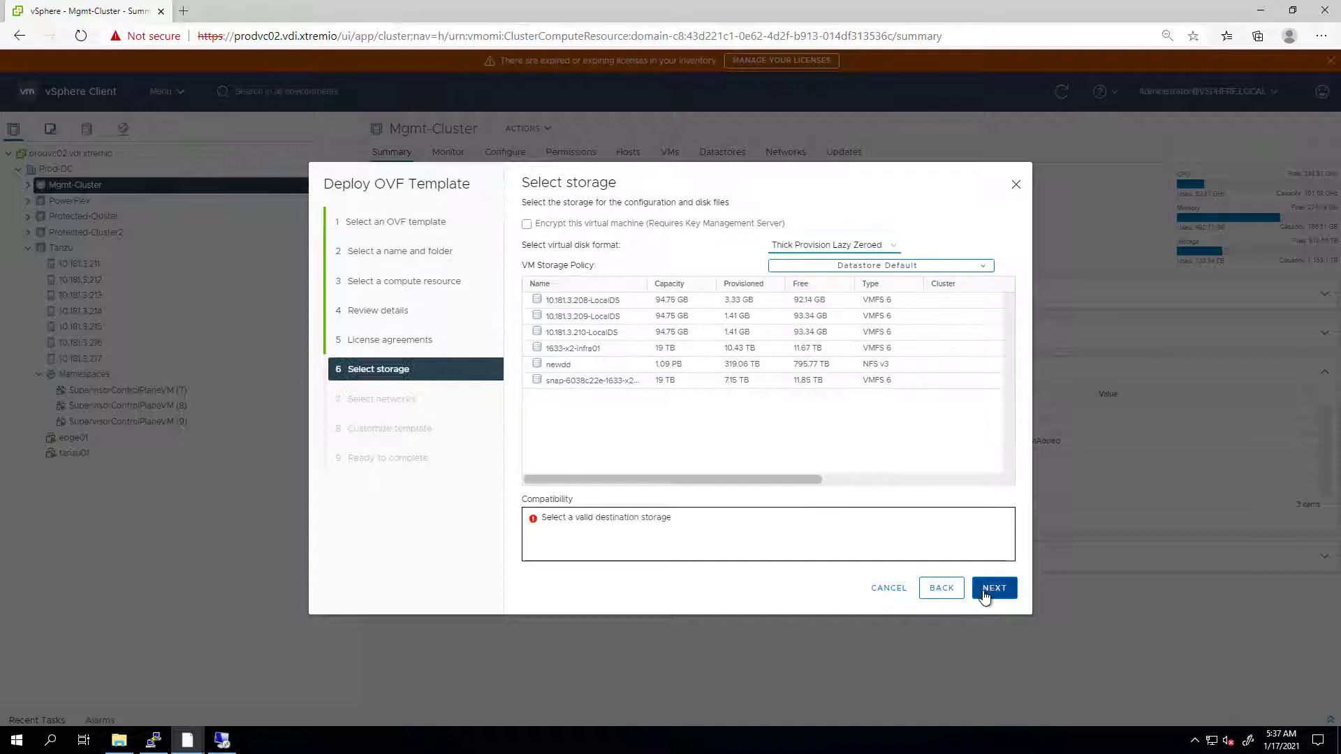
left_click(594, 348)
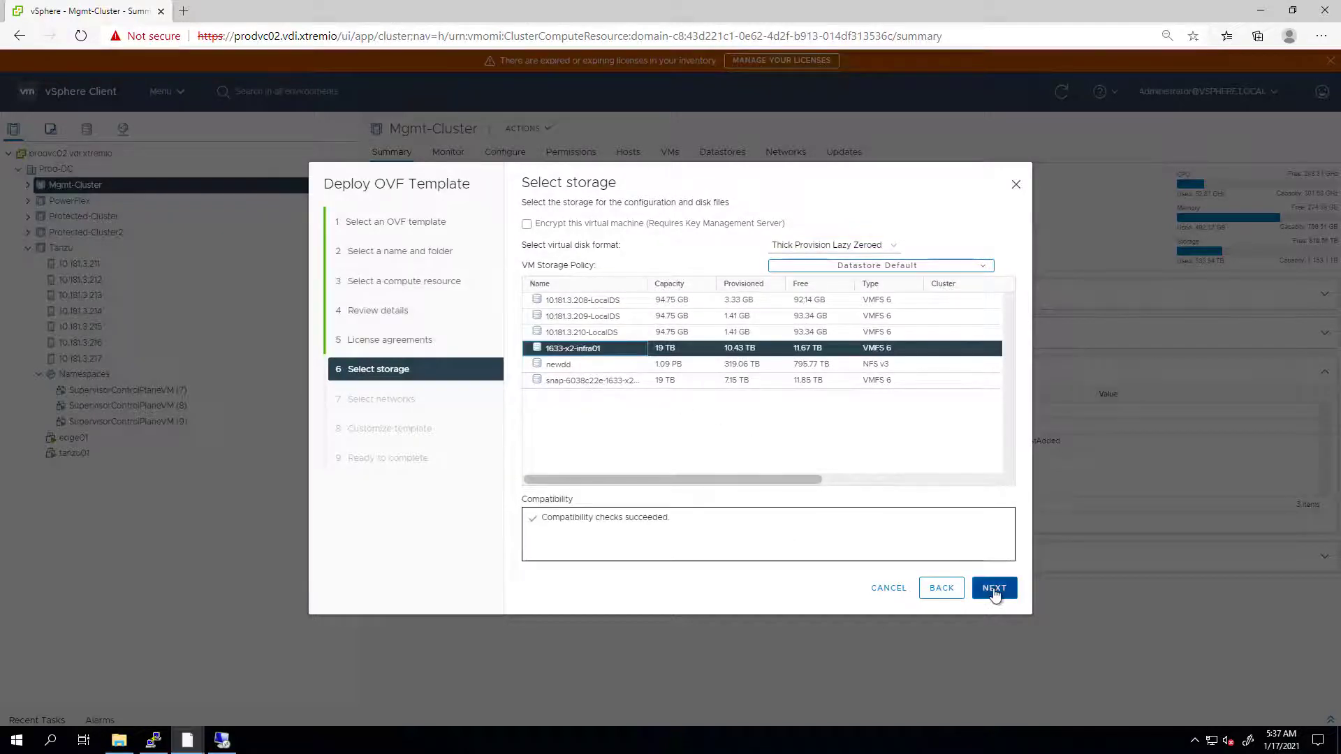
left_click(994, 589)
left_click(810, 261)
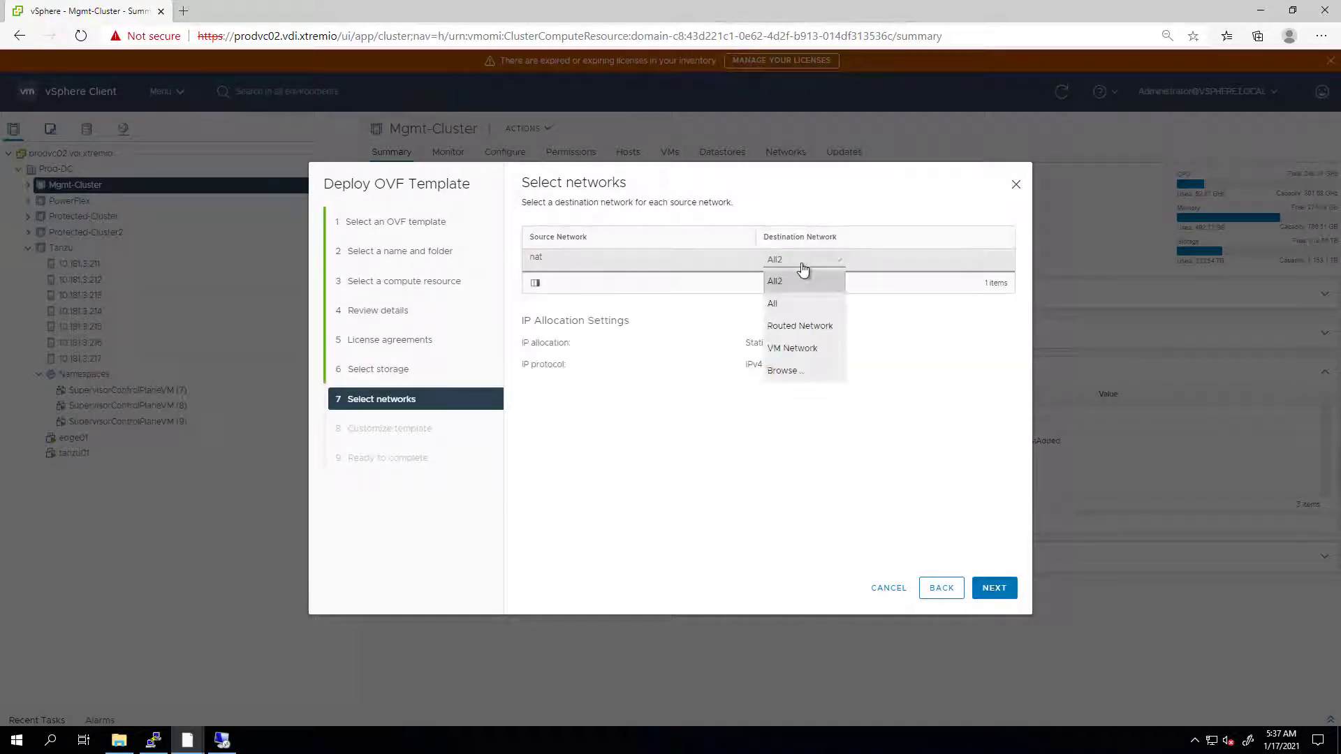
left_click(810, 323)
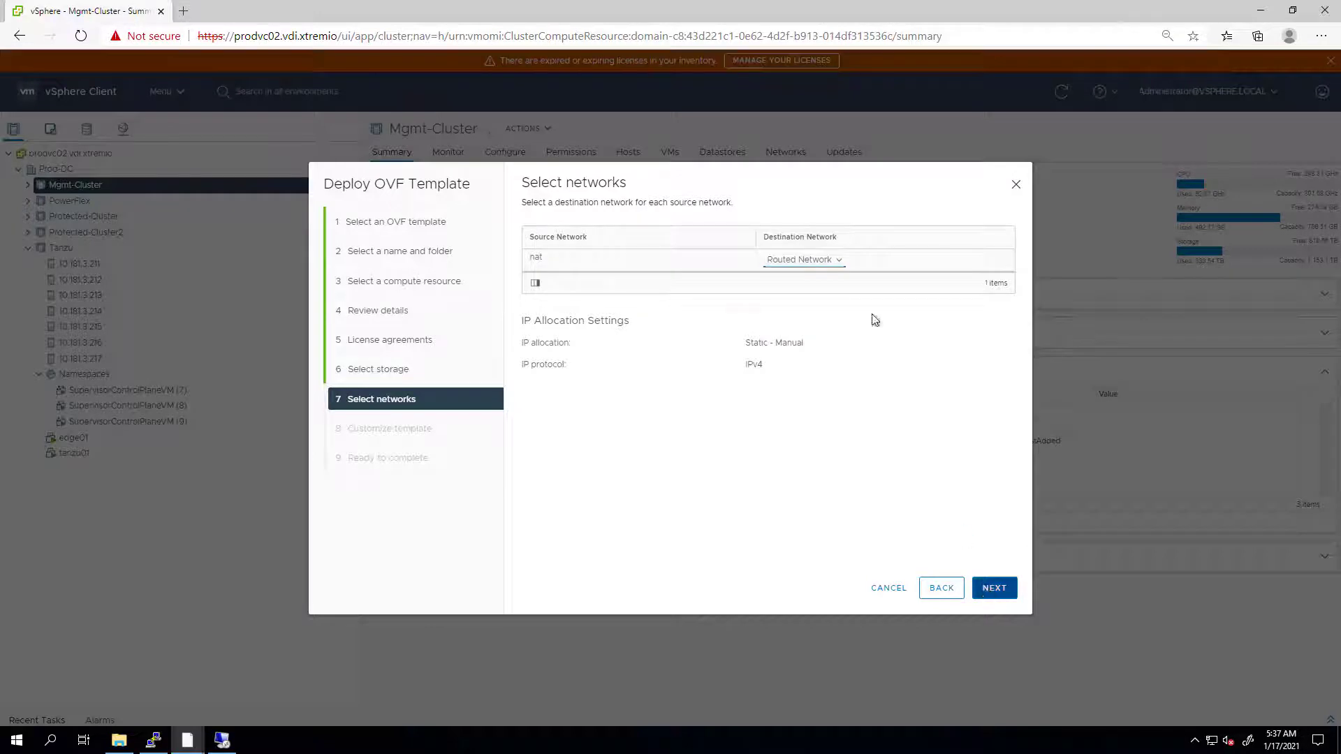
key("Return")
- Enter gateway 10.181.0.1, DNS 10.181.4.50, IP 10.181.4.80, netmask 255.255.248.0, NTP 10.225.56.250
left_click(778, 335)
left_click(782, 369)
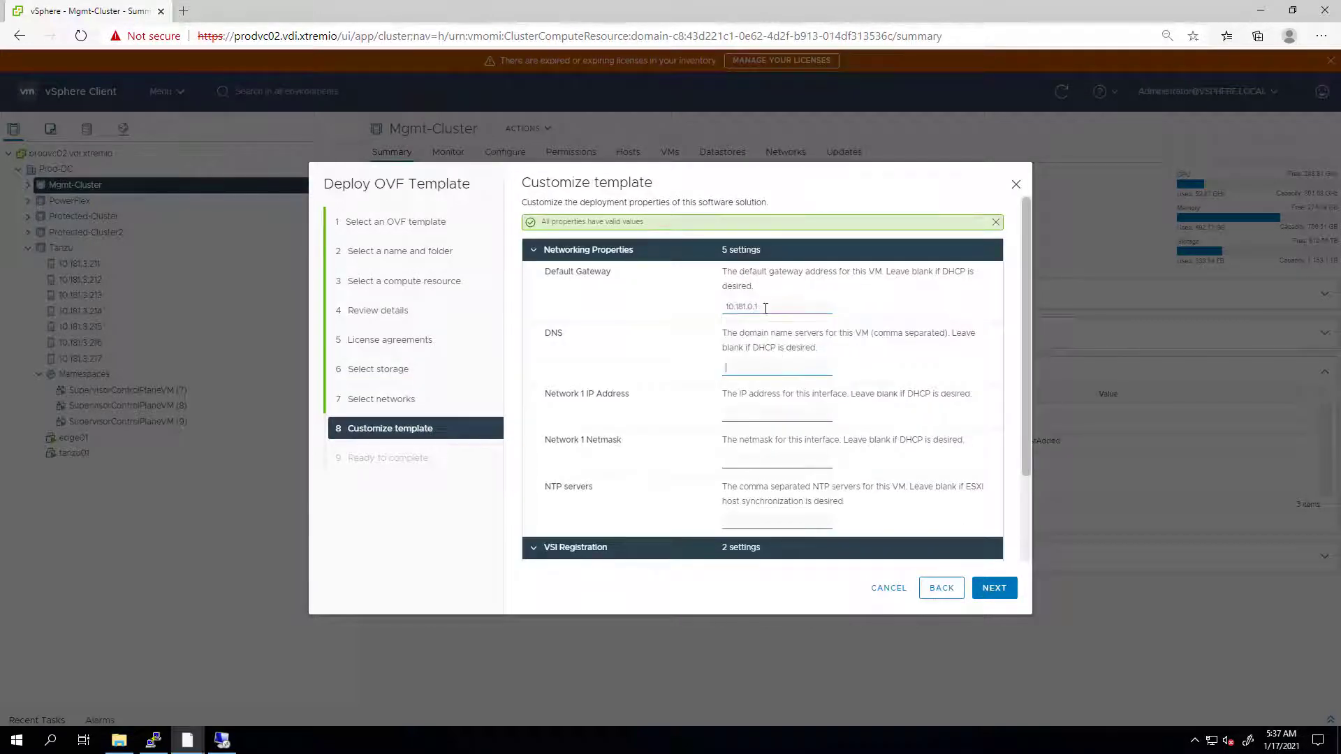
left_click(750, 369)
scroll(784, 384, "down", 1)
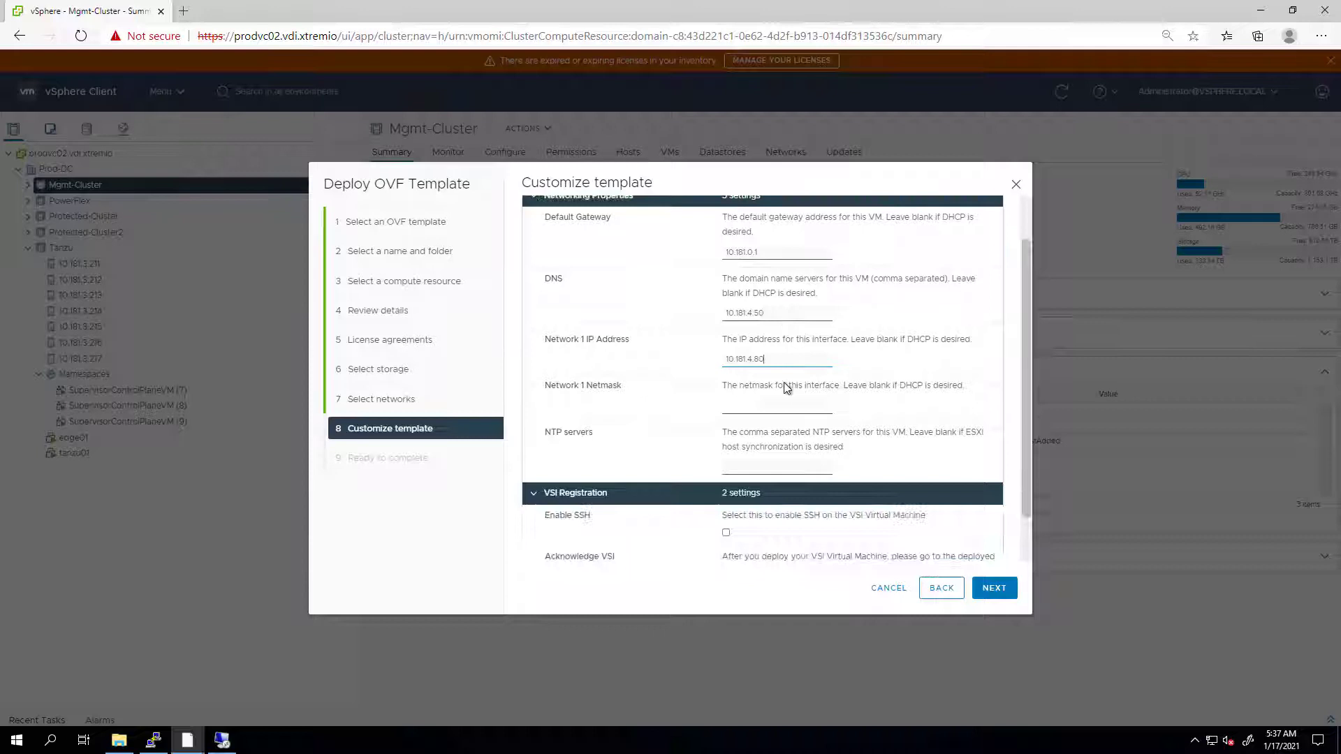
left_click(776, 405)
left_click(768, 431)
left_click(772, 465)
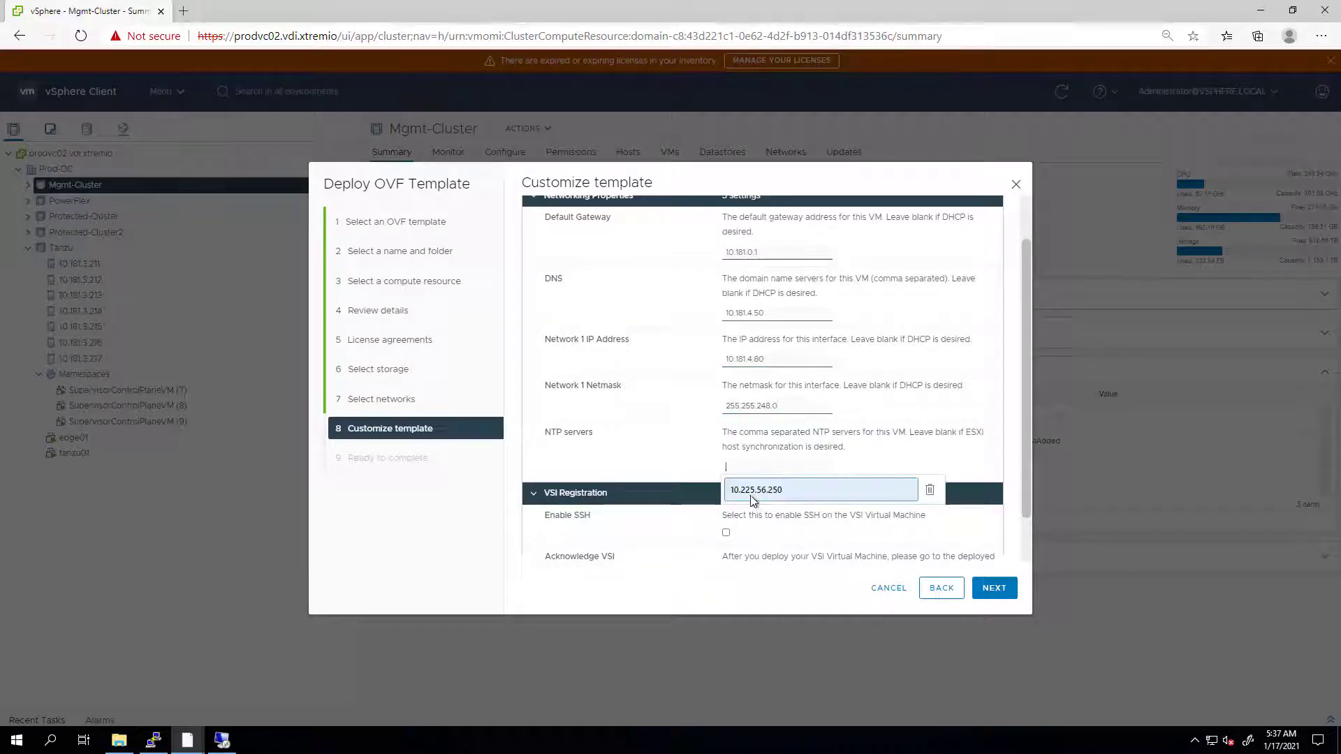
left_click(751, 497)
scroll(751, 500, "down", 1)
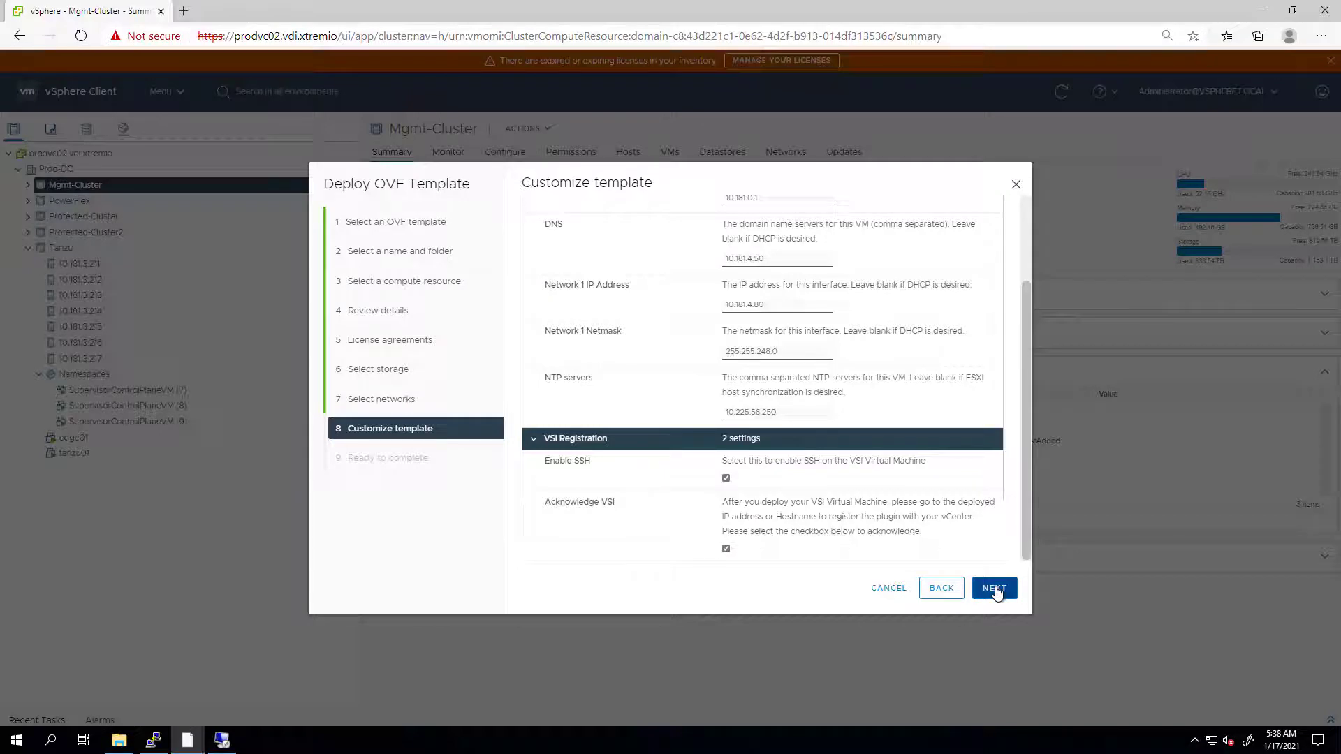
- Finish the VSI86 deployment and watch it in Recent Tasks
left_click(995, 589)
left_click(996, 589)
left_click(1329, 720)
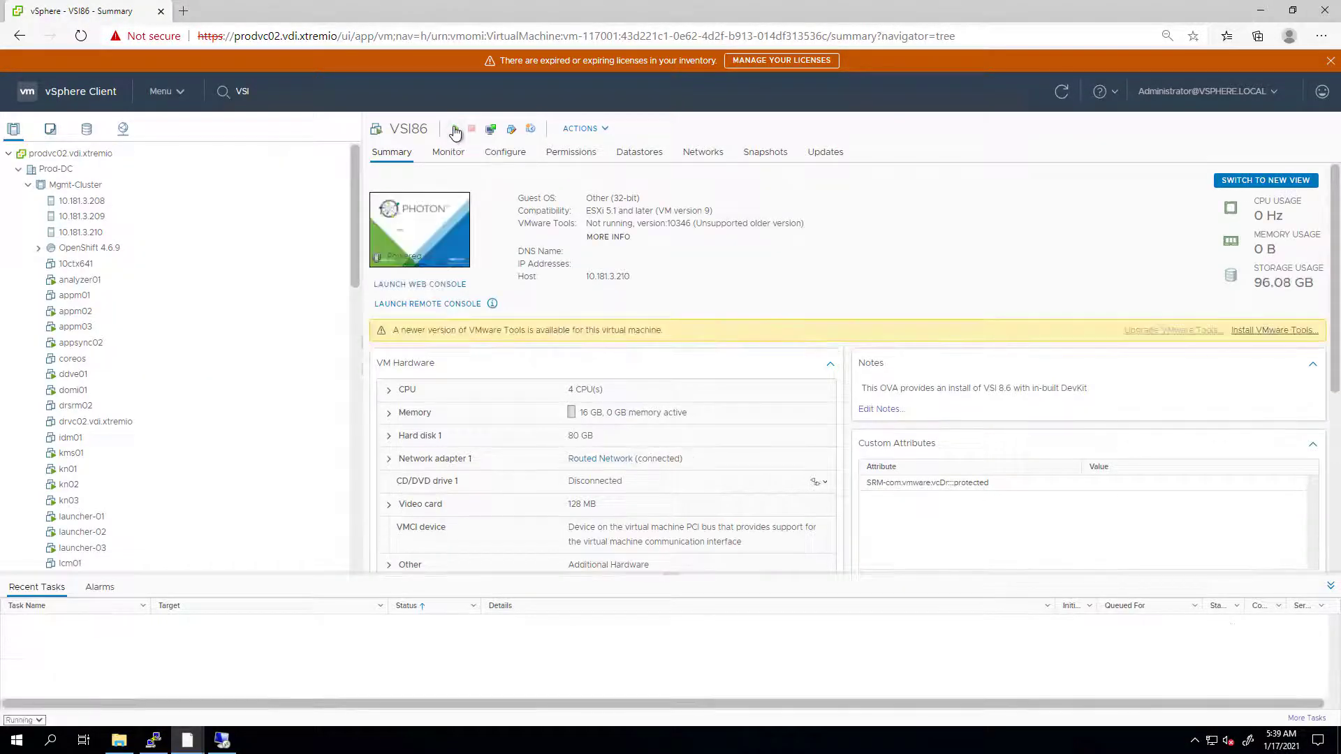
- Power on the VSI86 virtual machine
left_click(454, 131)
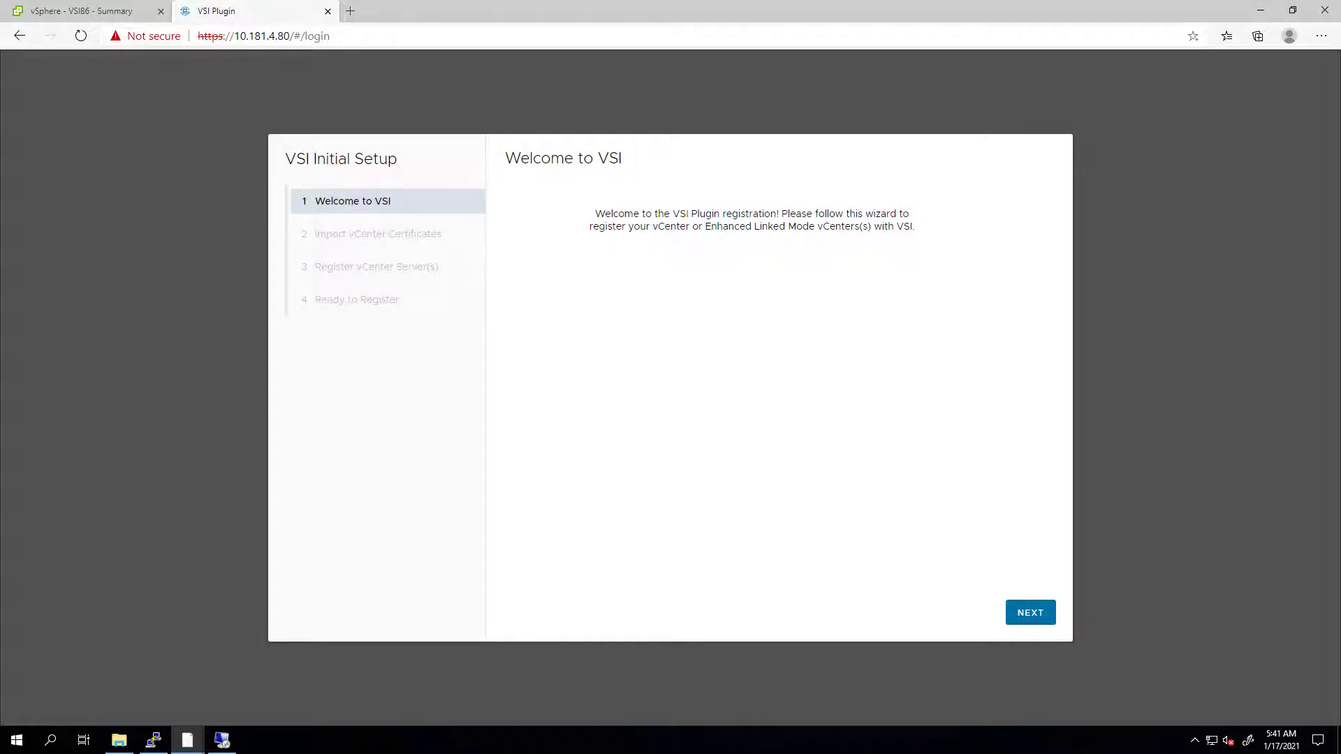
- Begin the VSI Initial Setup wizard and leave vCenter SSL disabled
left_click(1029, 614)
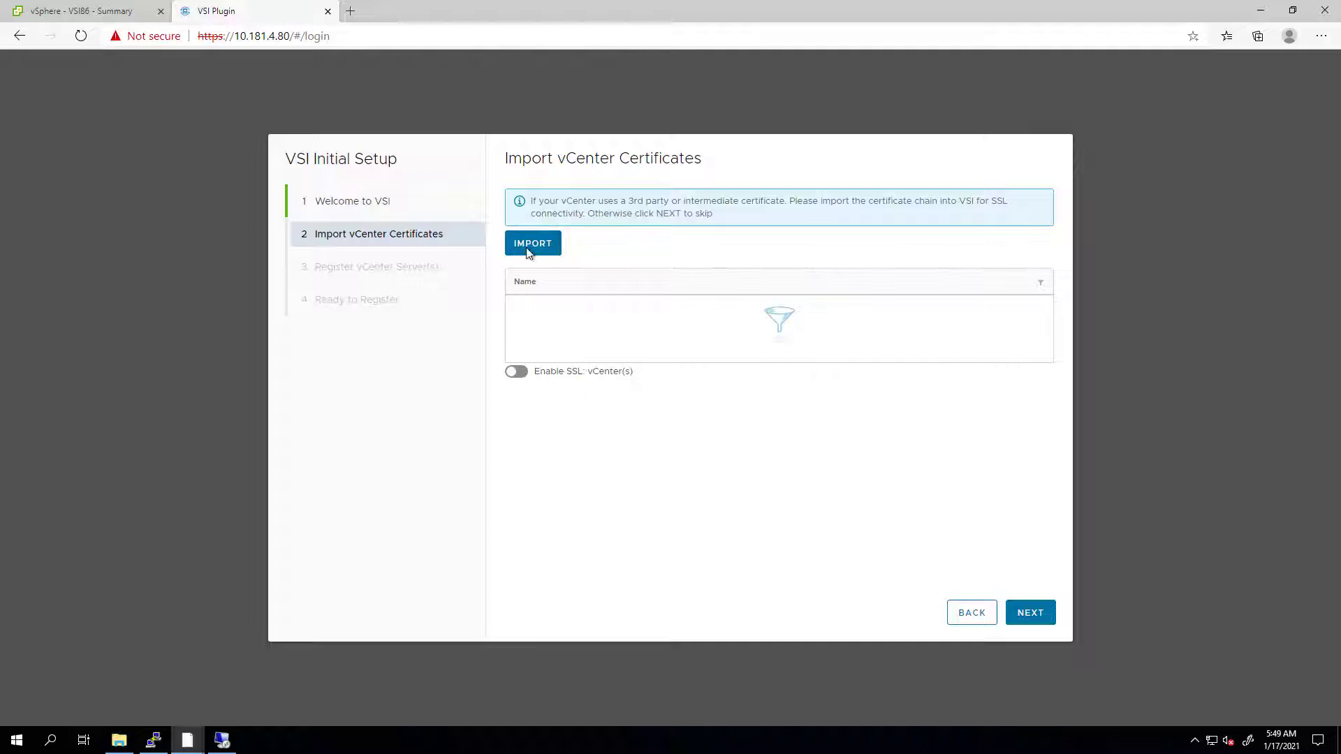
left_click(518, 374)
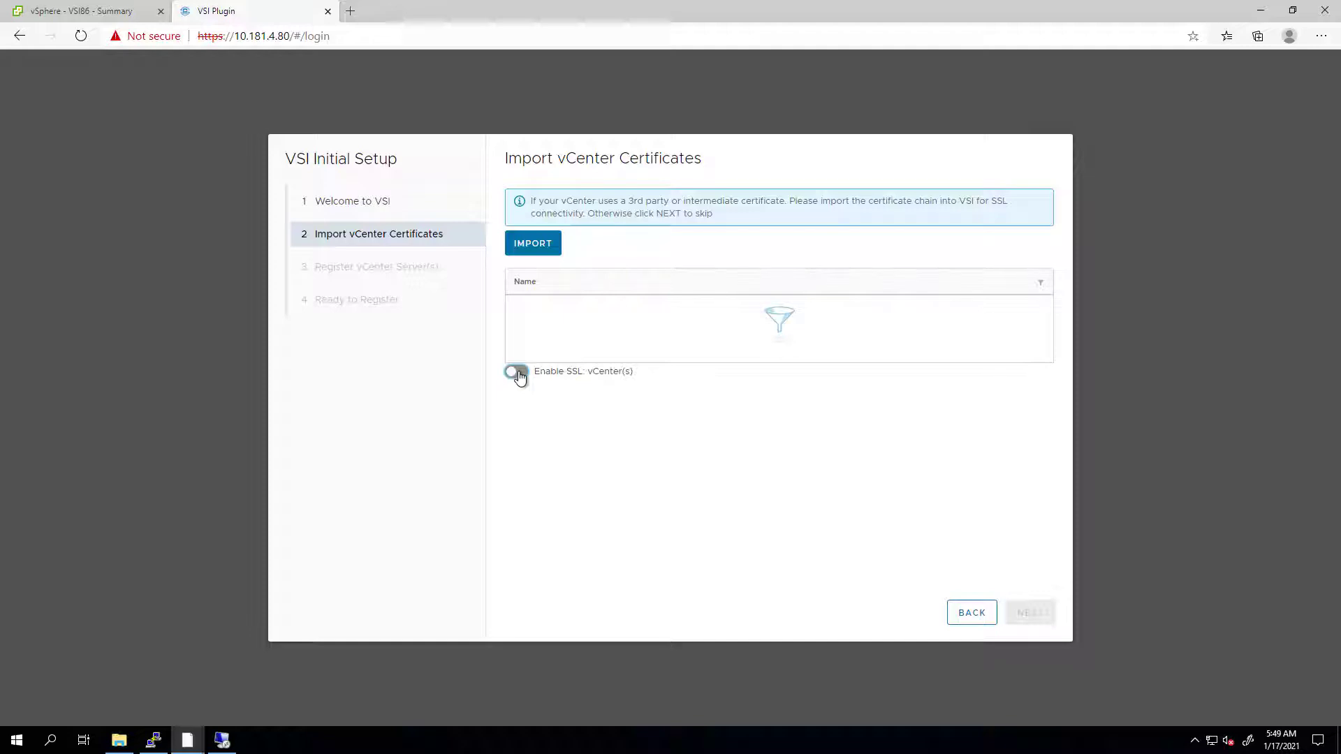
left_click(517, 374)
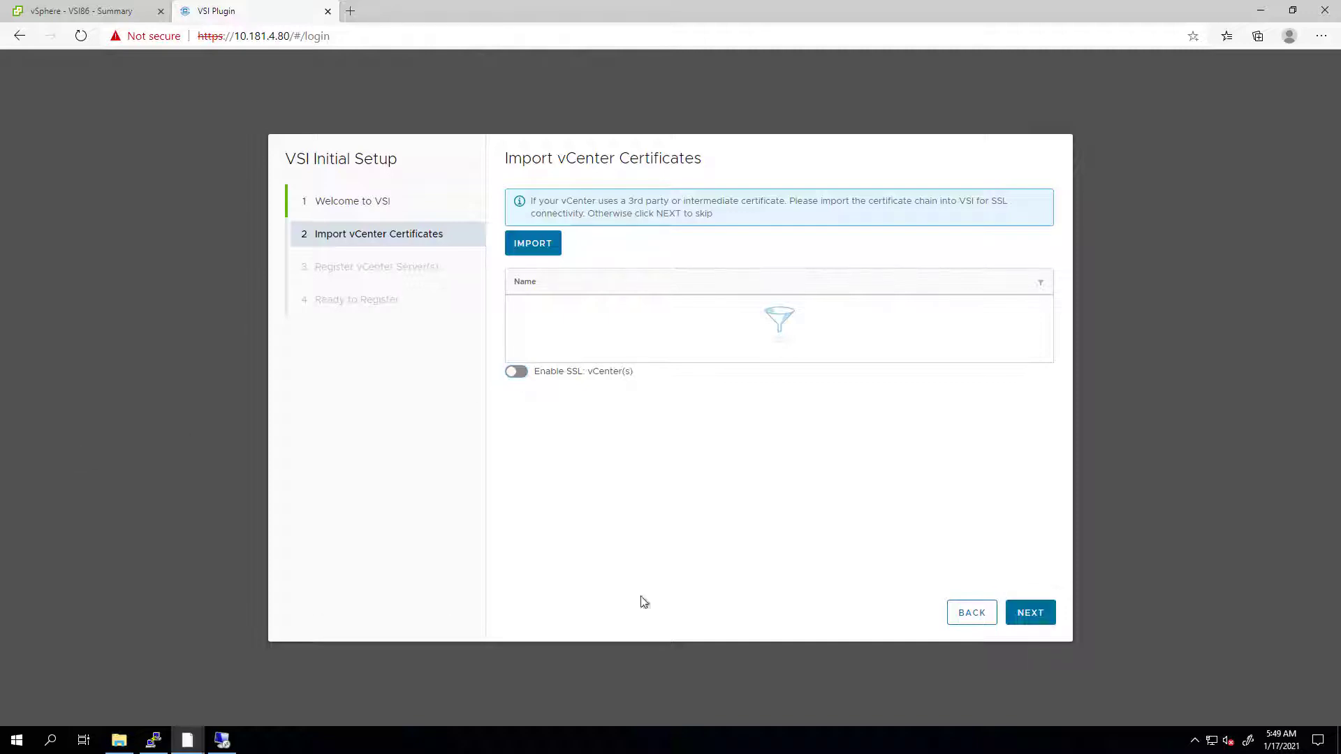
- Skip certificate import and enter the administrator username, password and password confirmation
left_click(1043, 617)
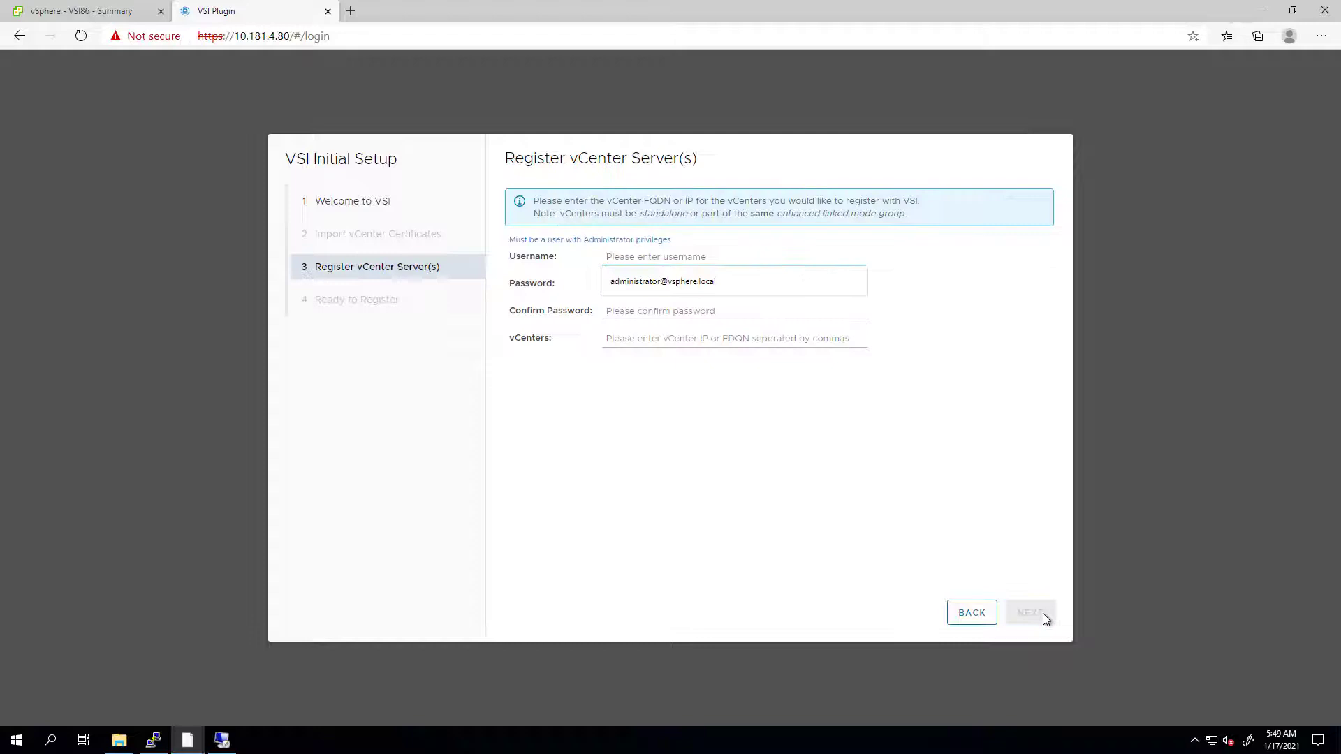
left_click(690, 289)
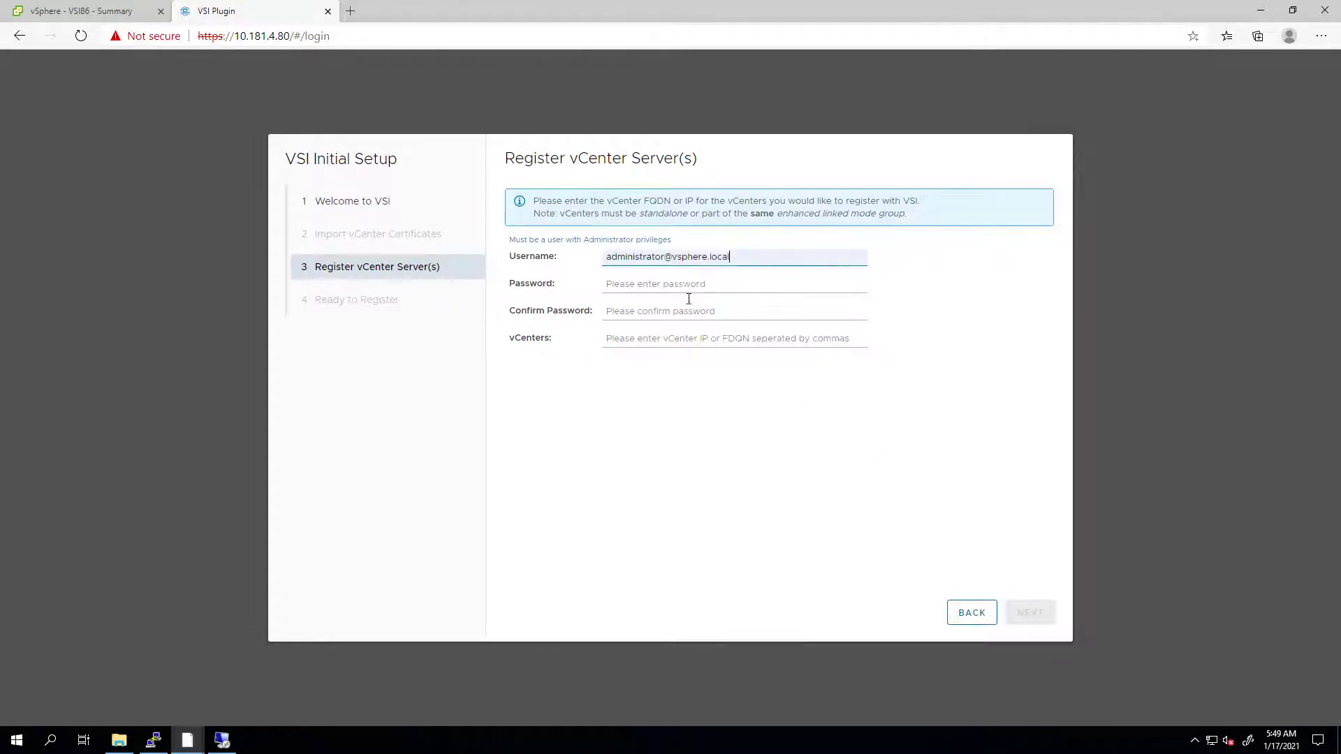
left_click(681, 289)
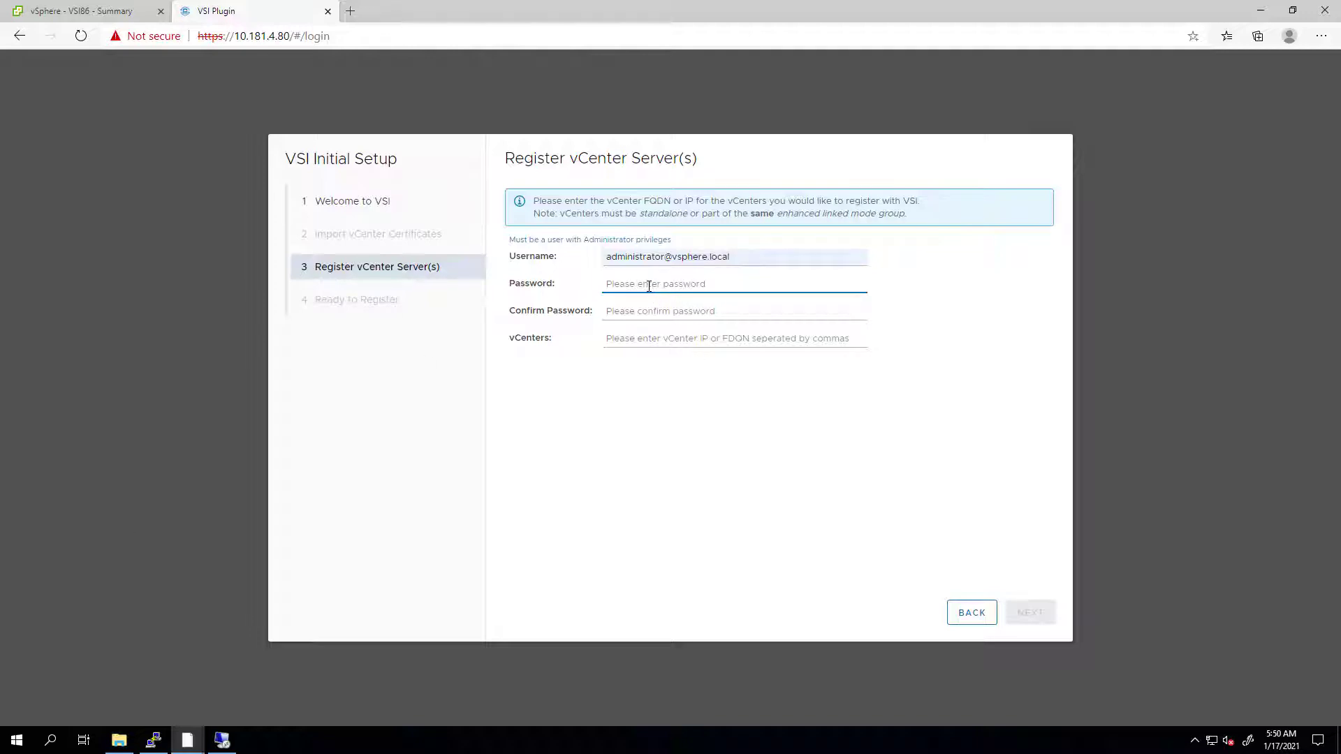
type("•••••••••••")
key("Tab")
type("•")
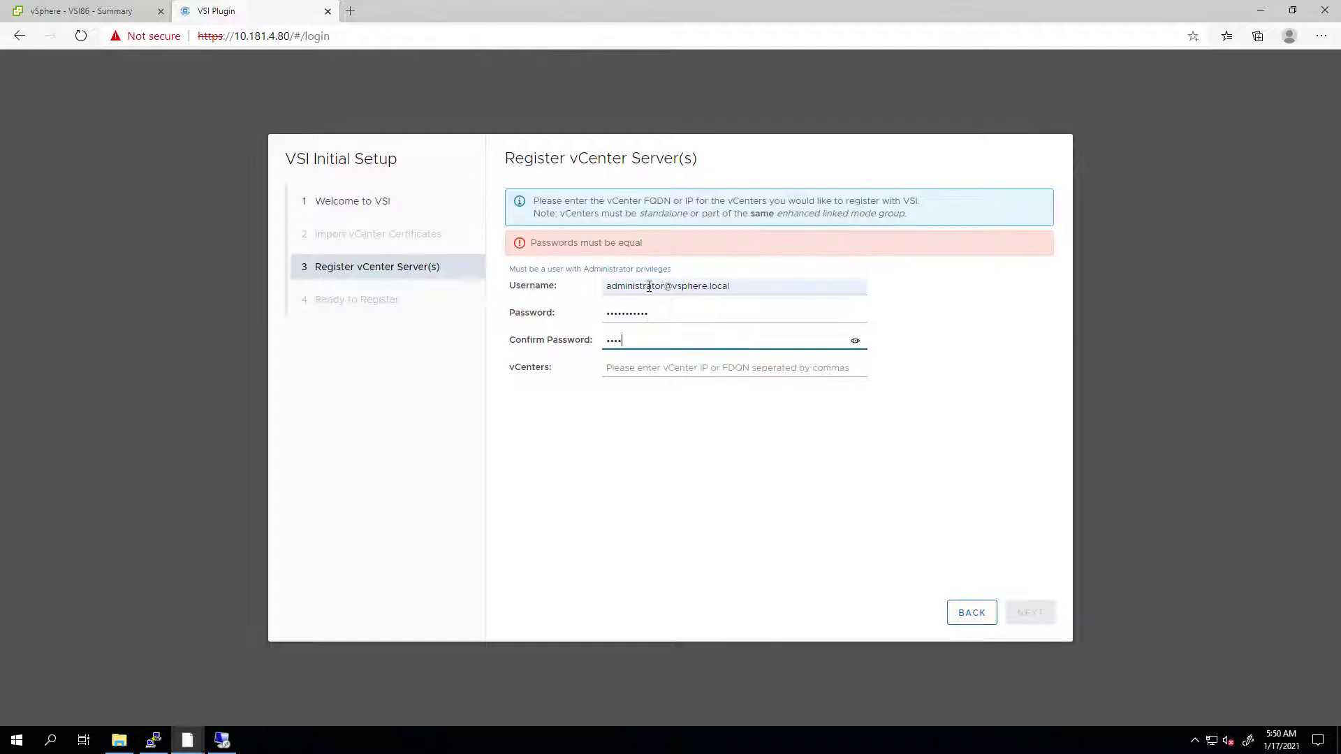
type("••••••••••")
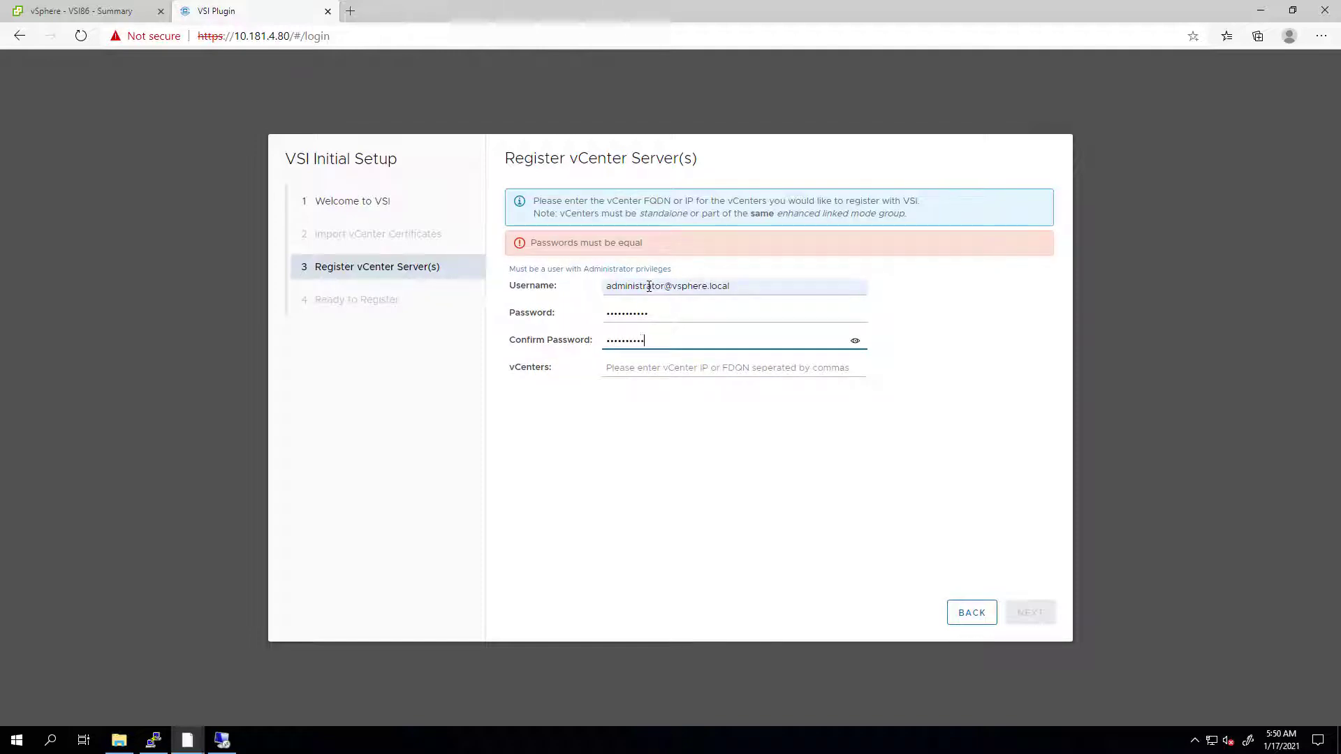
key("Tab")
- Add vCenter prodvc02.vdi.xtremio and complete the VSI registration
left_click(644, 338)
type("prodvc02.vdi.xtremio")
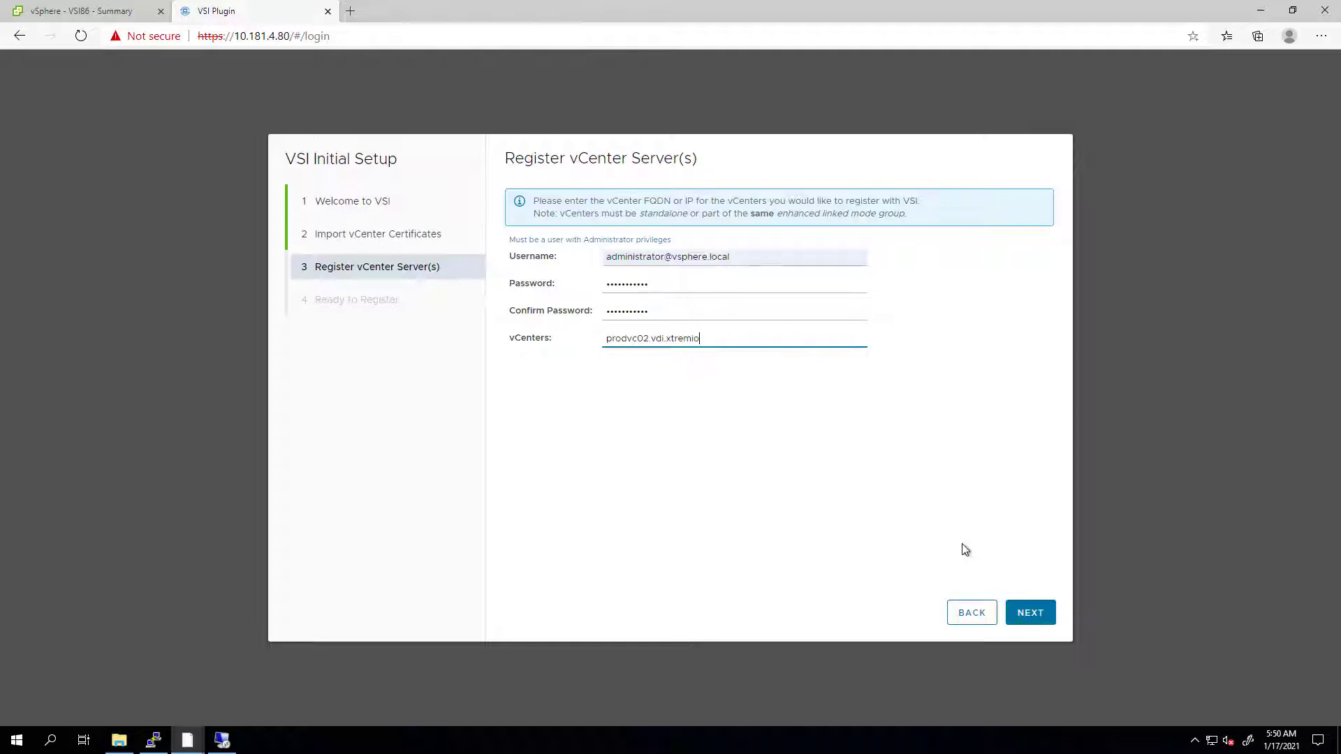
left_click(1031, 612)
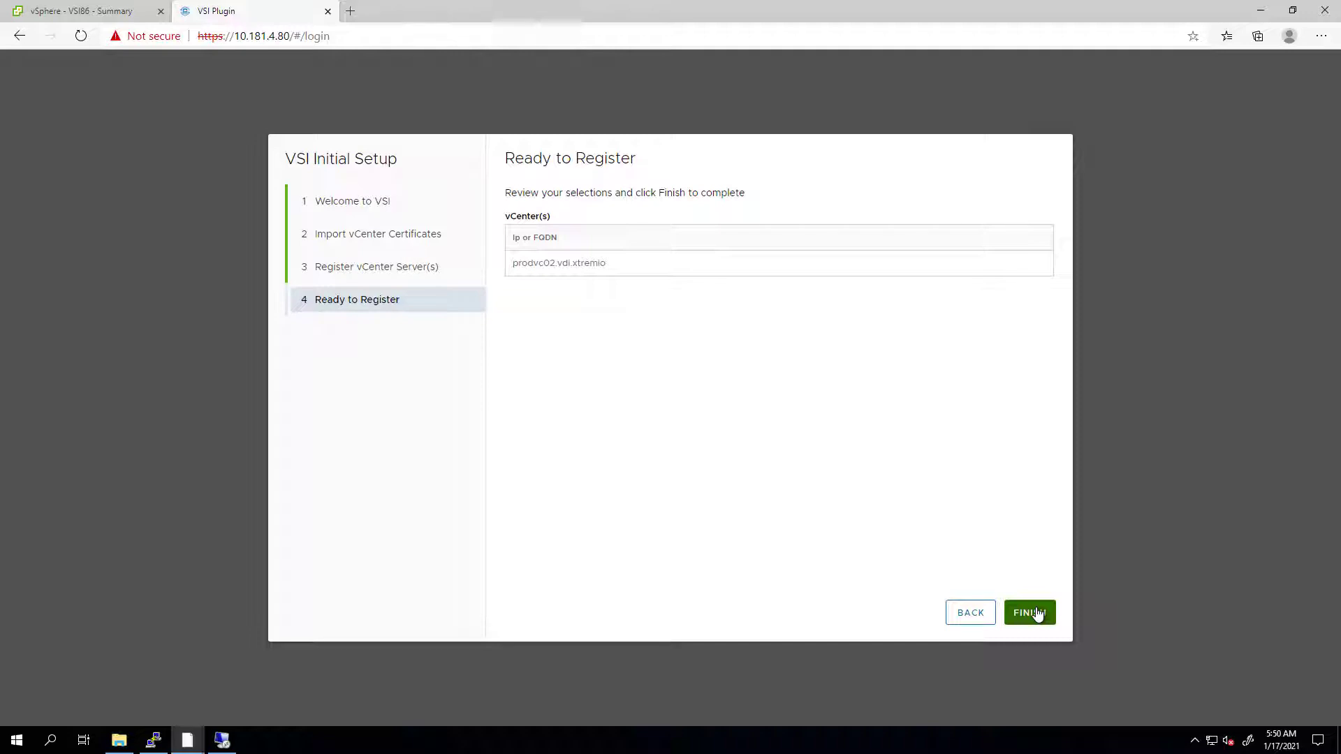
left_click(1037, 612)
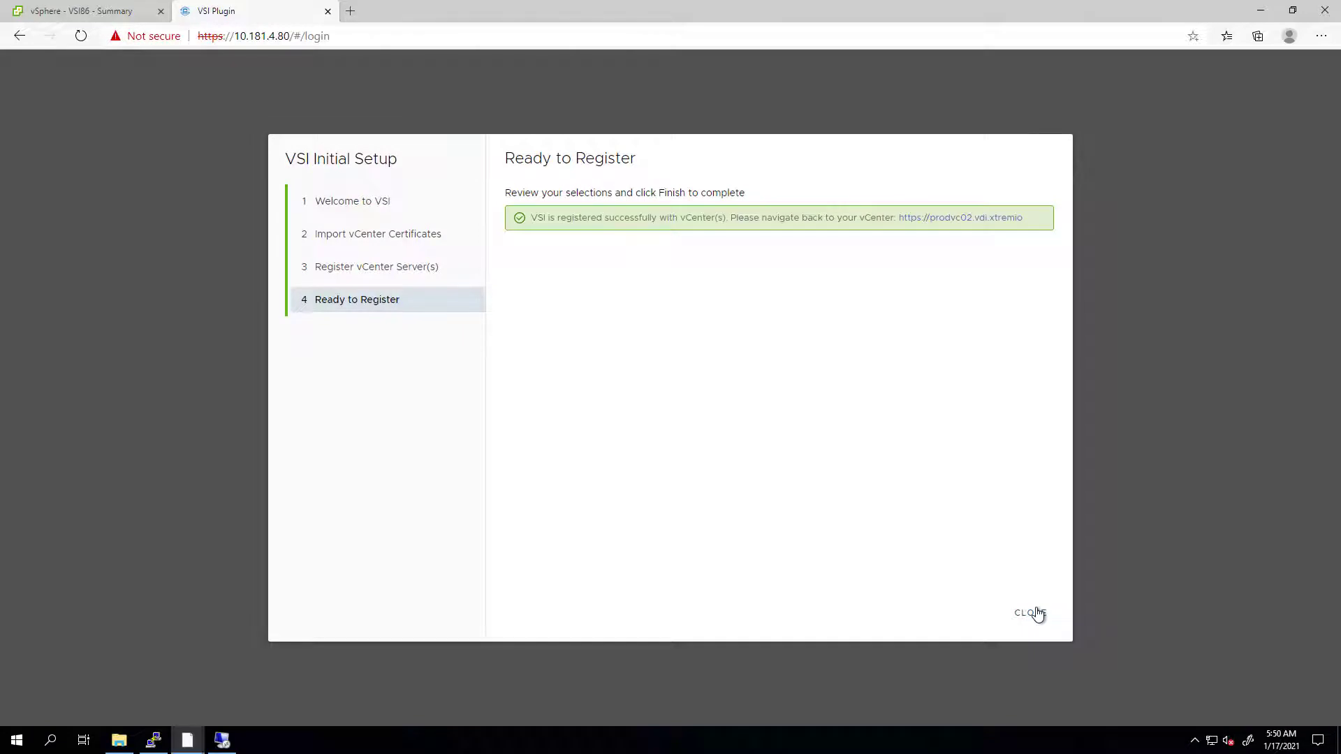
left_click(1037, 614)
left_click(1037, 613)
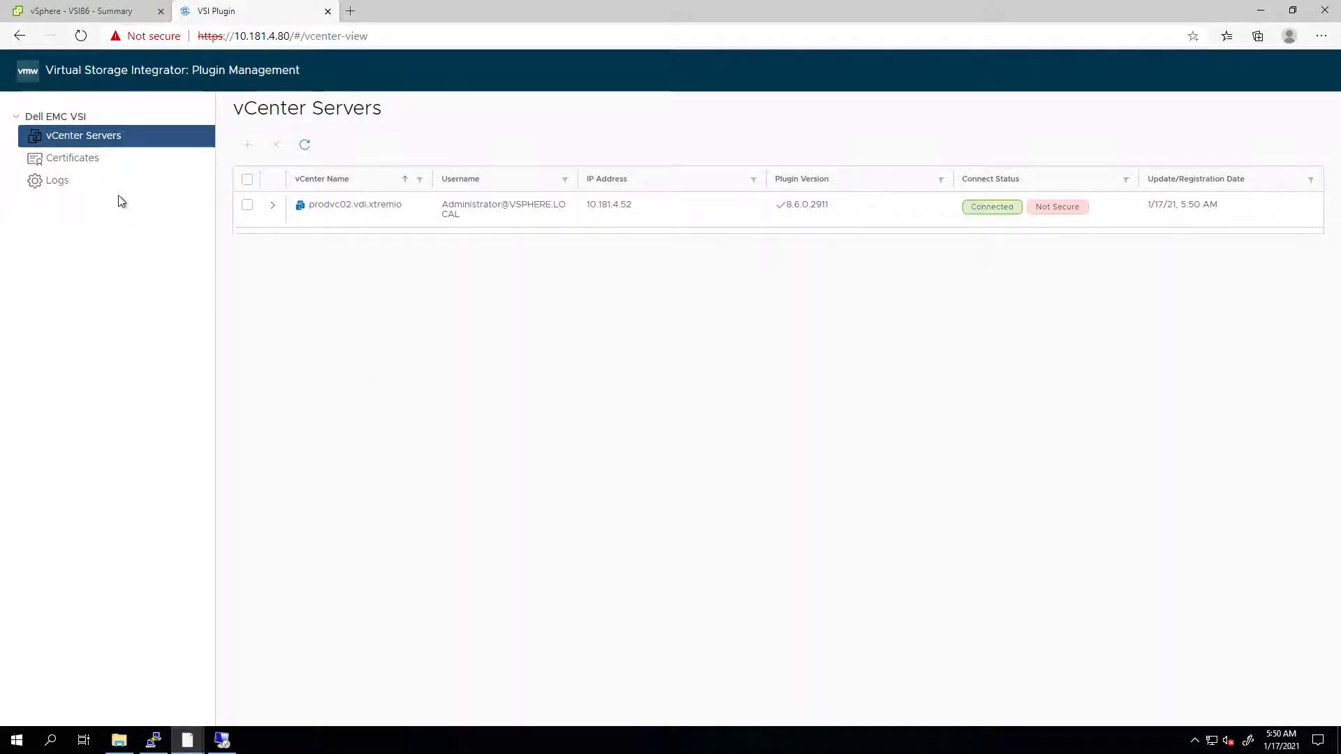
- Refresh the vSphere Client to load the plugin and open the Dell EMC VSI dashboard
left_click(95, 12)
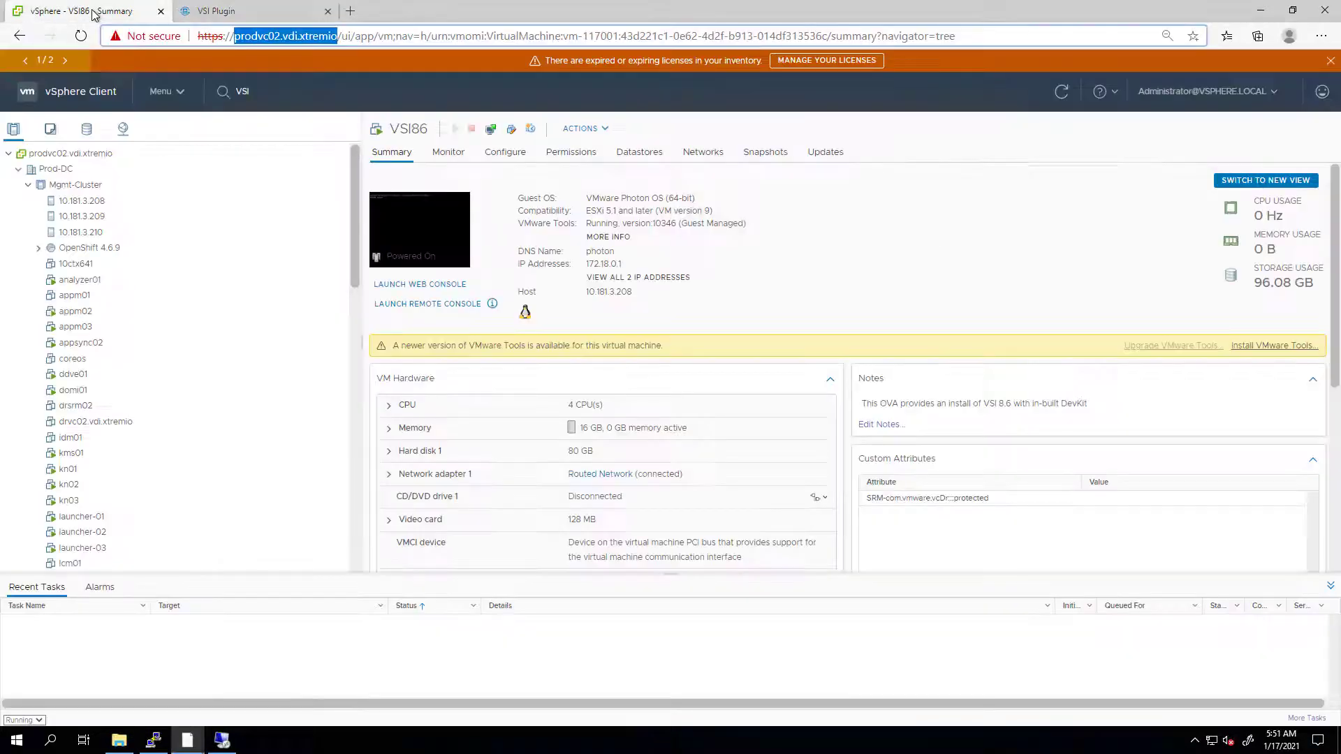
left_click(67, 62)
left_click(875, 61)
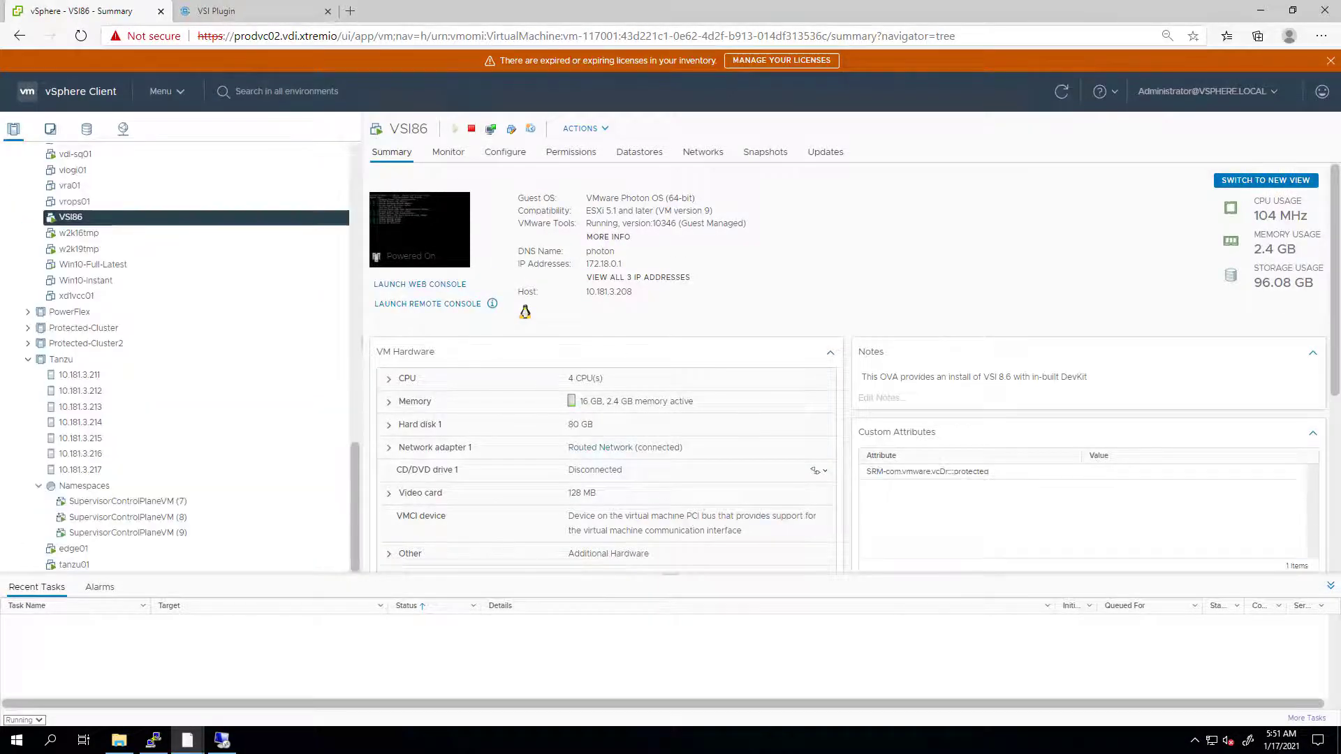
left_click(59, 94)
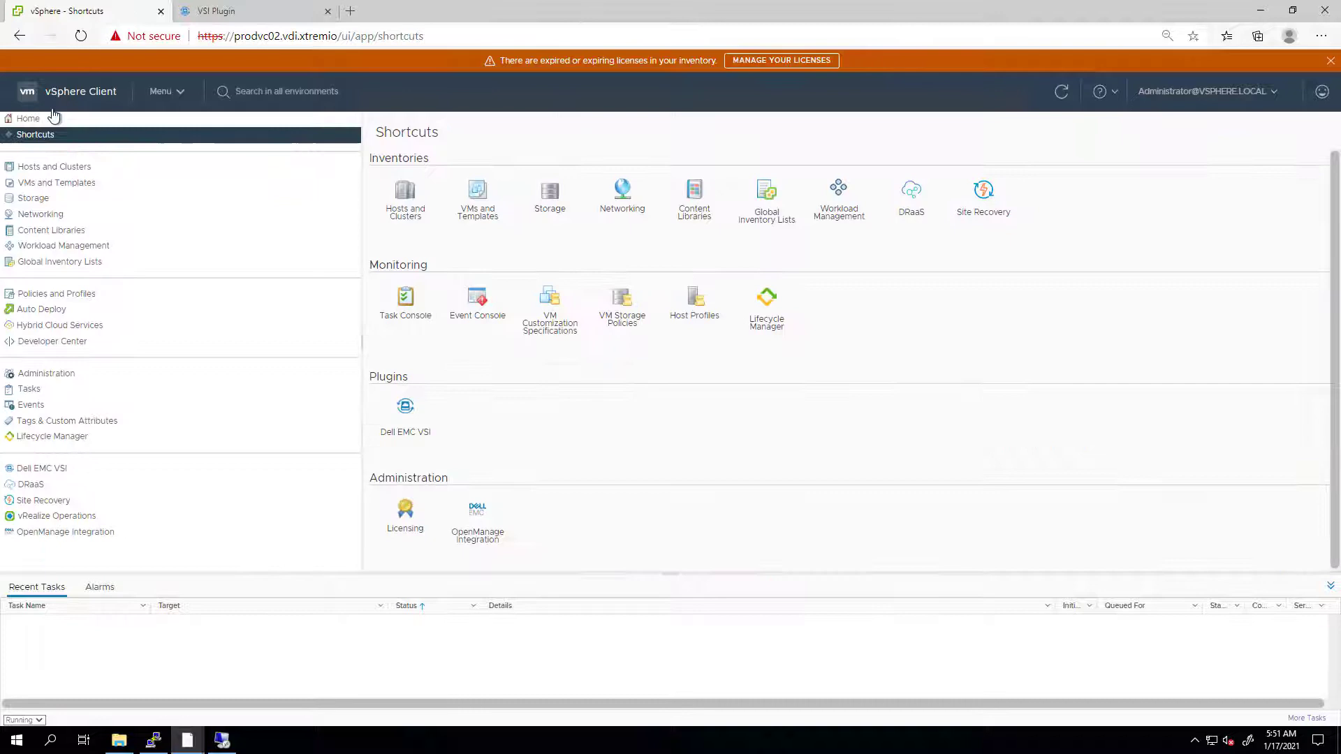
left_click(52, 472)
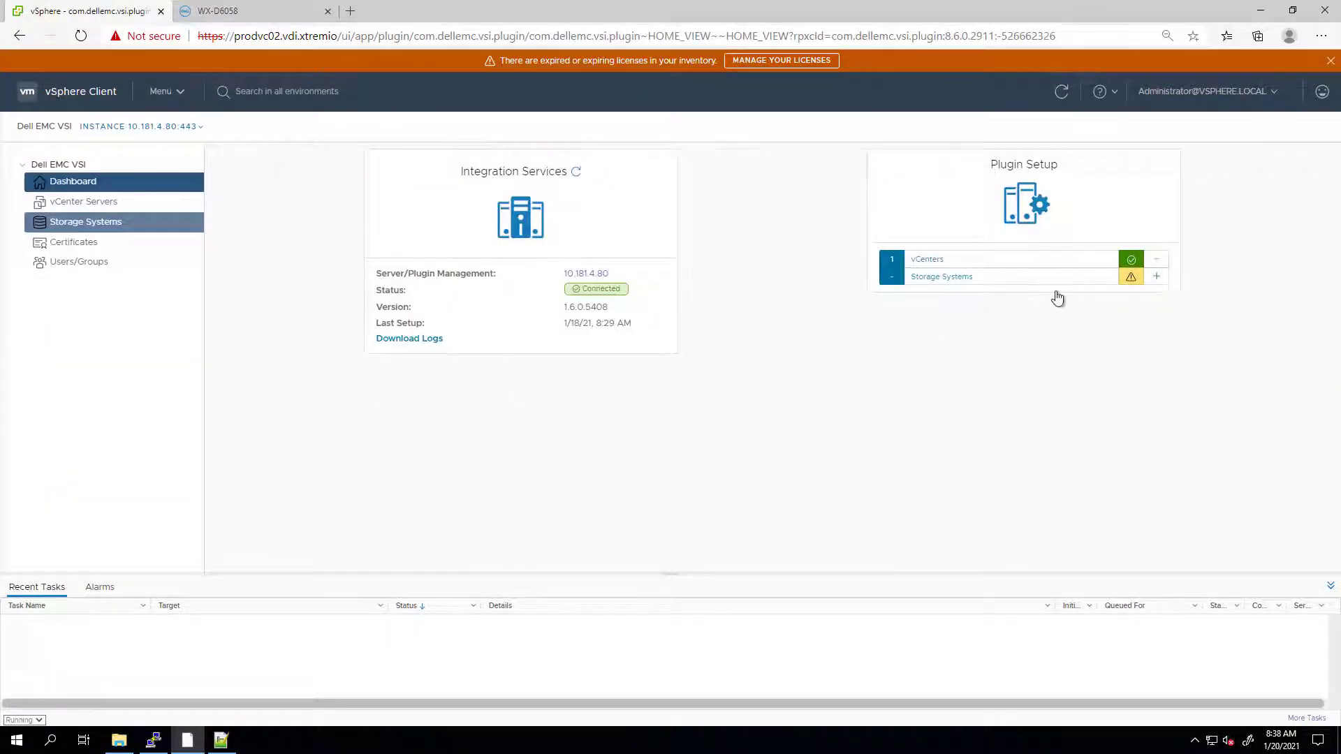
- Register a PowerStore storage system at host 10.181.3.21 with username admin and its password
left_click(1157, 278)
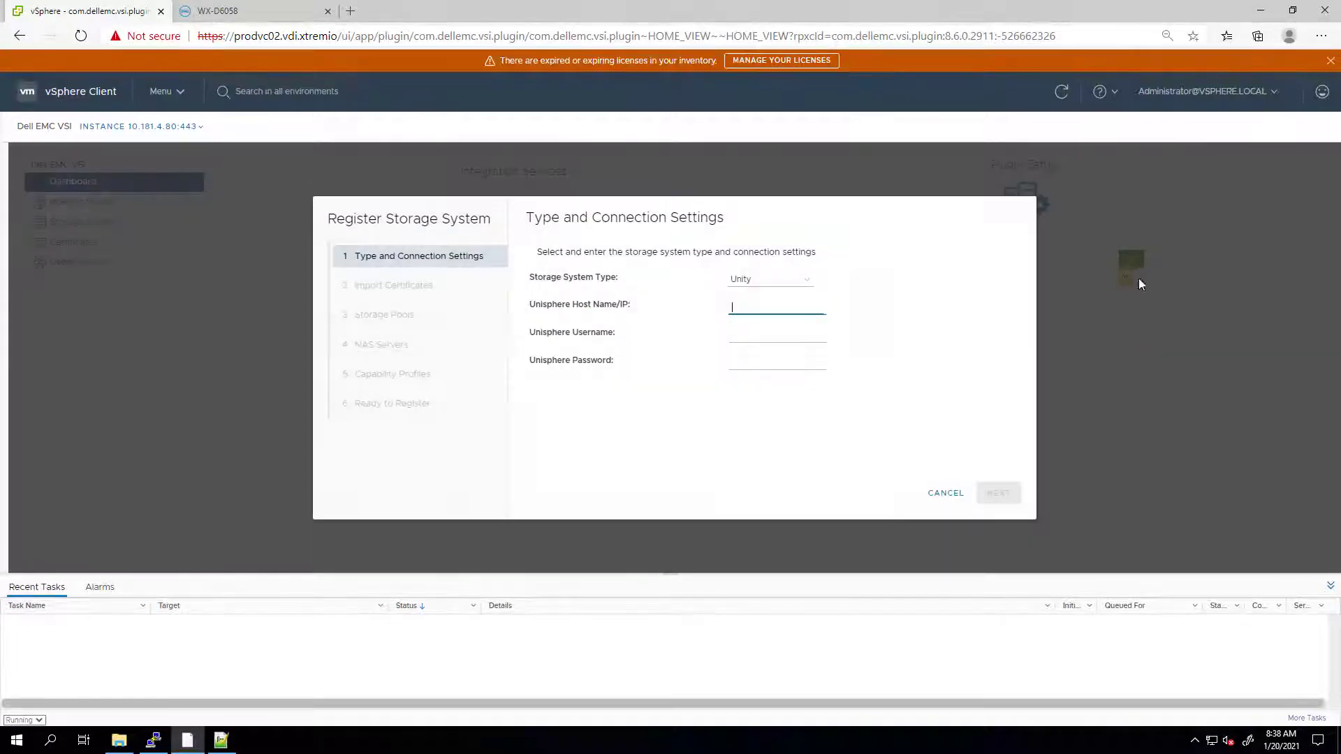
left_click(739, 283)
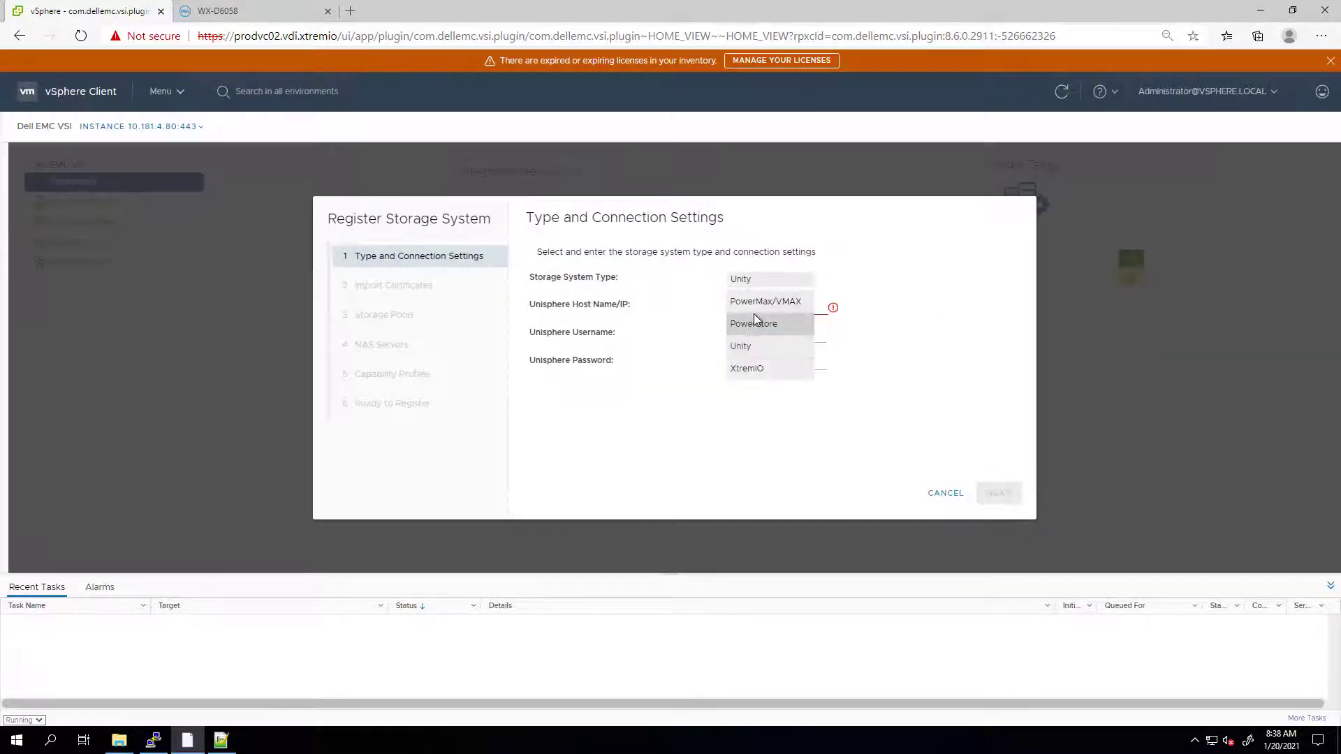
left_click(754, 323)
type("10.181.3.21")
left_click(763, 322)
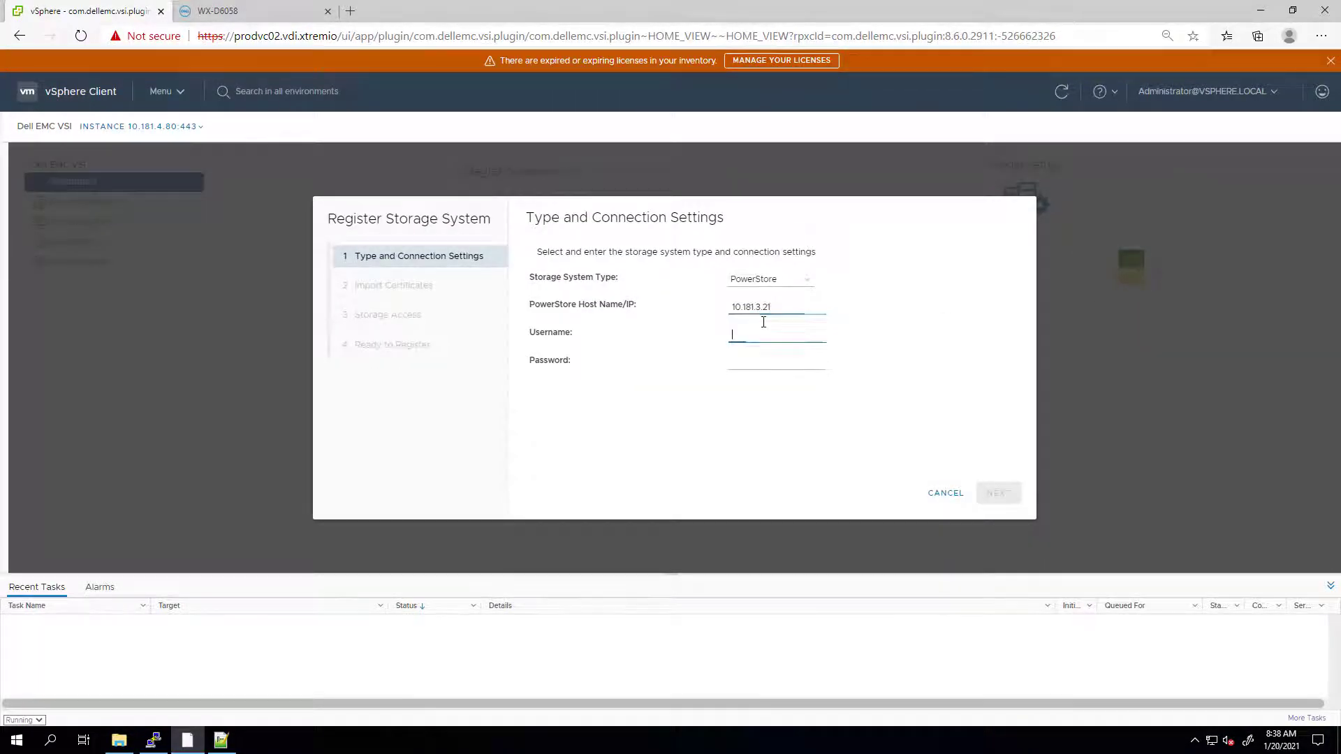
type("admin")
key("Tab")
type("••")
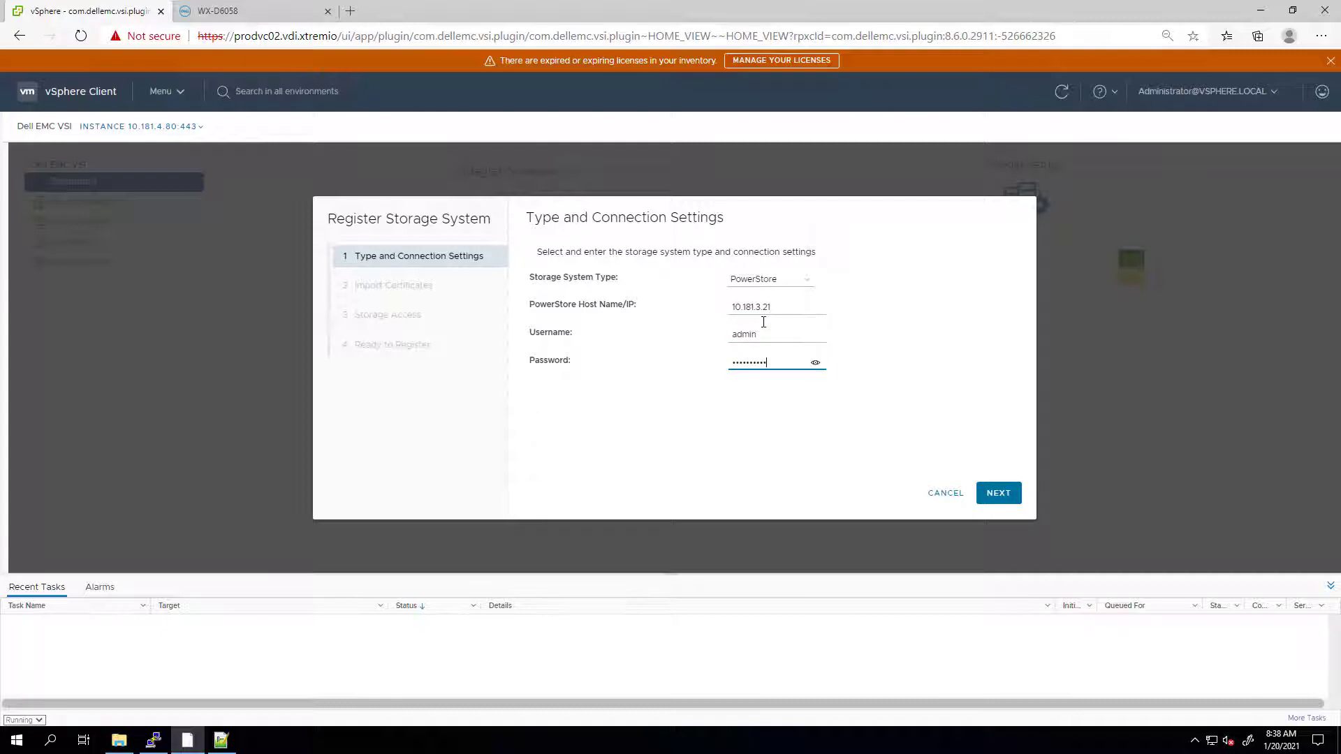
- Confirm WX-D6058 has no volumes in PowerStore Manager, then advance the vSphere registration wizard
left_click(258, 12)
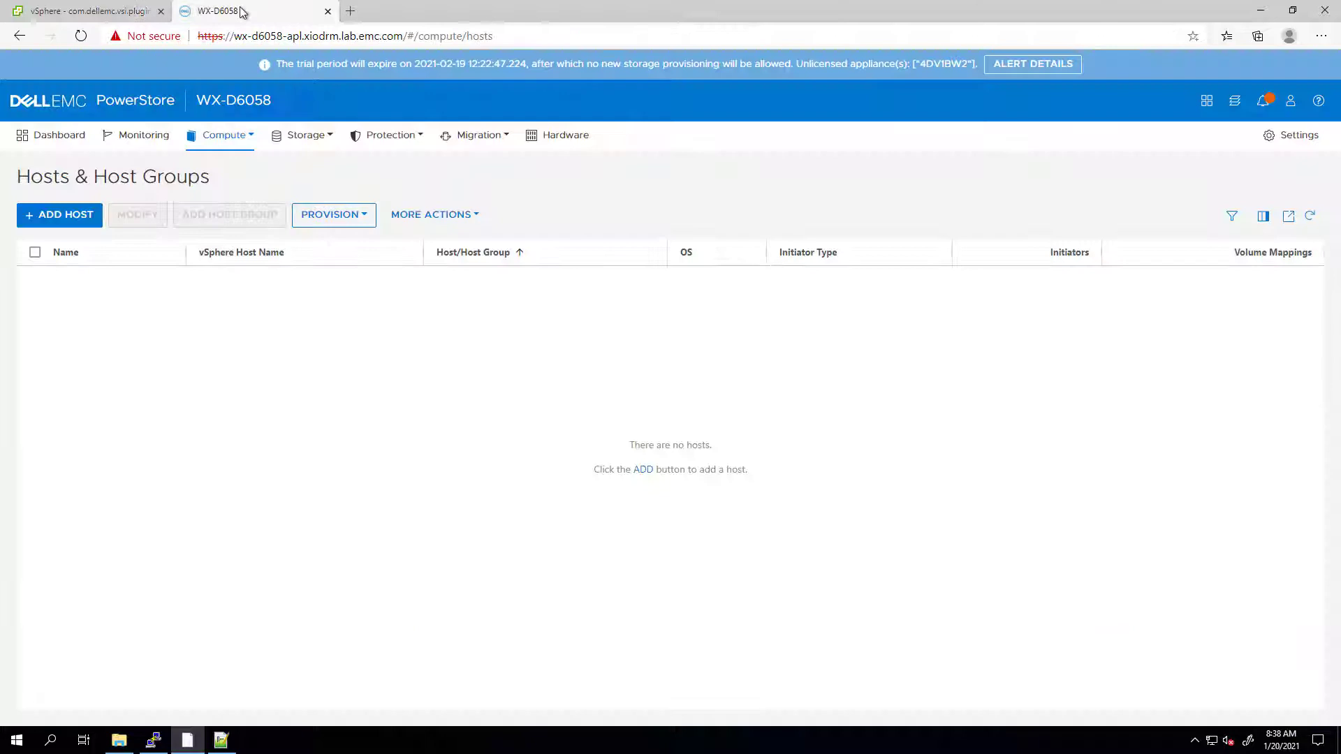
left_click(301, 135)
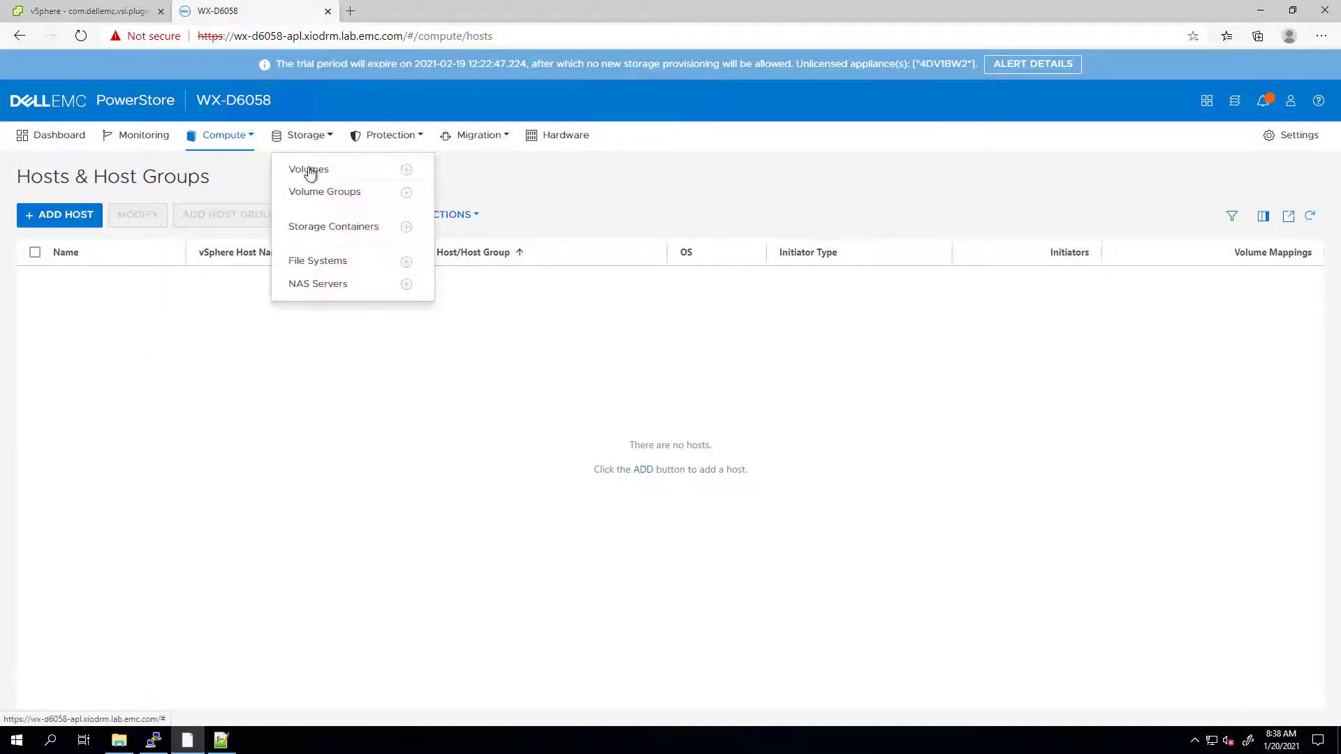
left_click(307, 170)
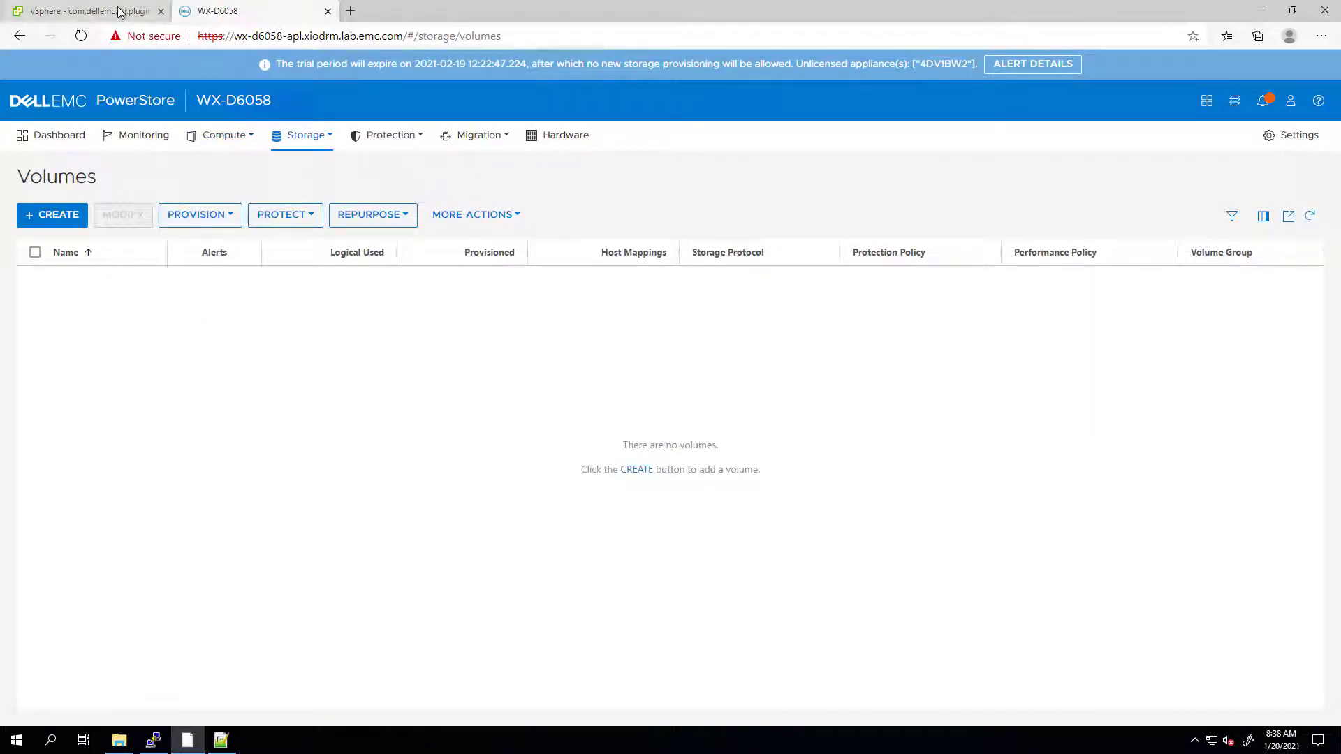
left_click(91, 11)
left_click(999, 495)
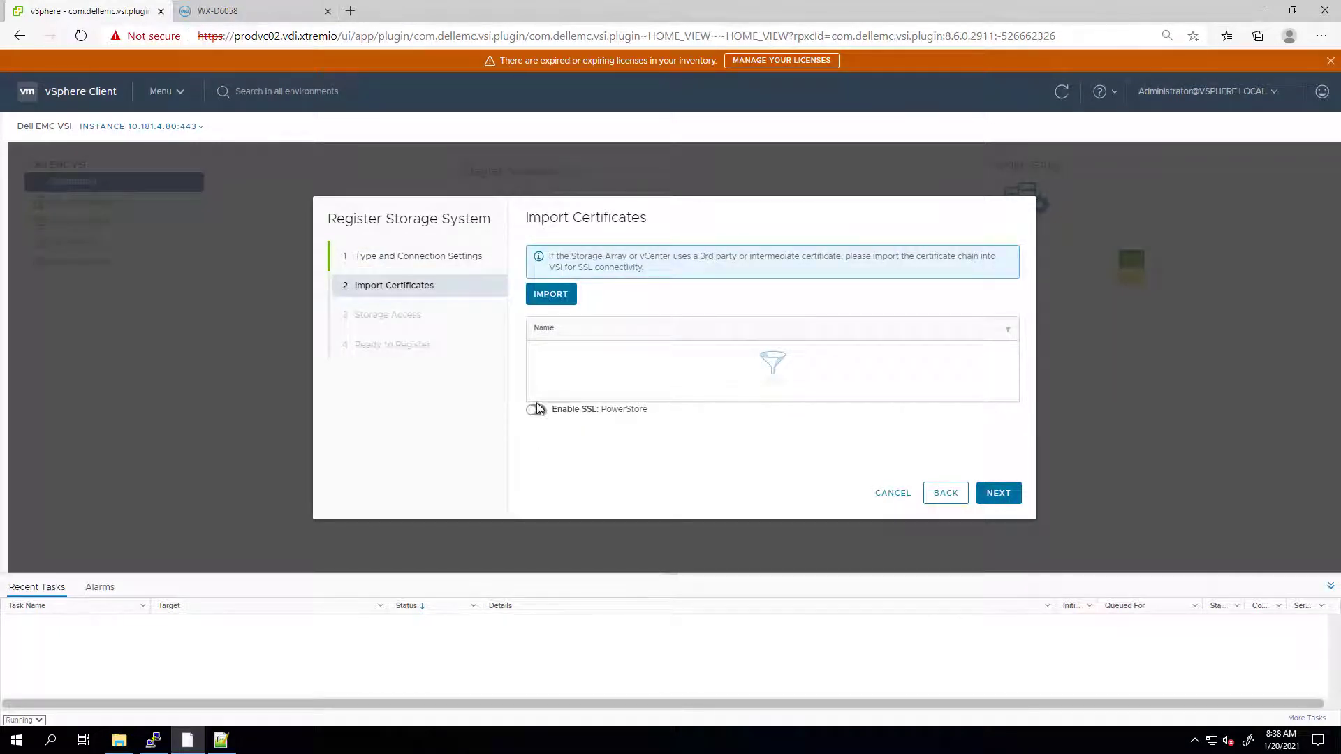
- Skip certificates, grant the Administrators group access, and keep VASA provider registration
left_click(999, 493)
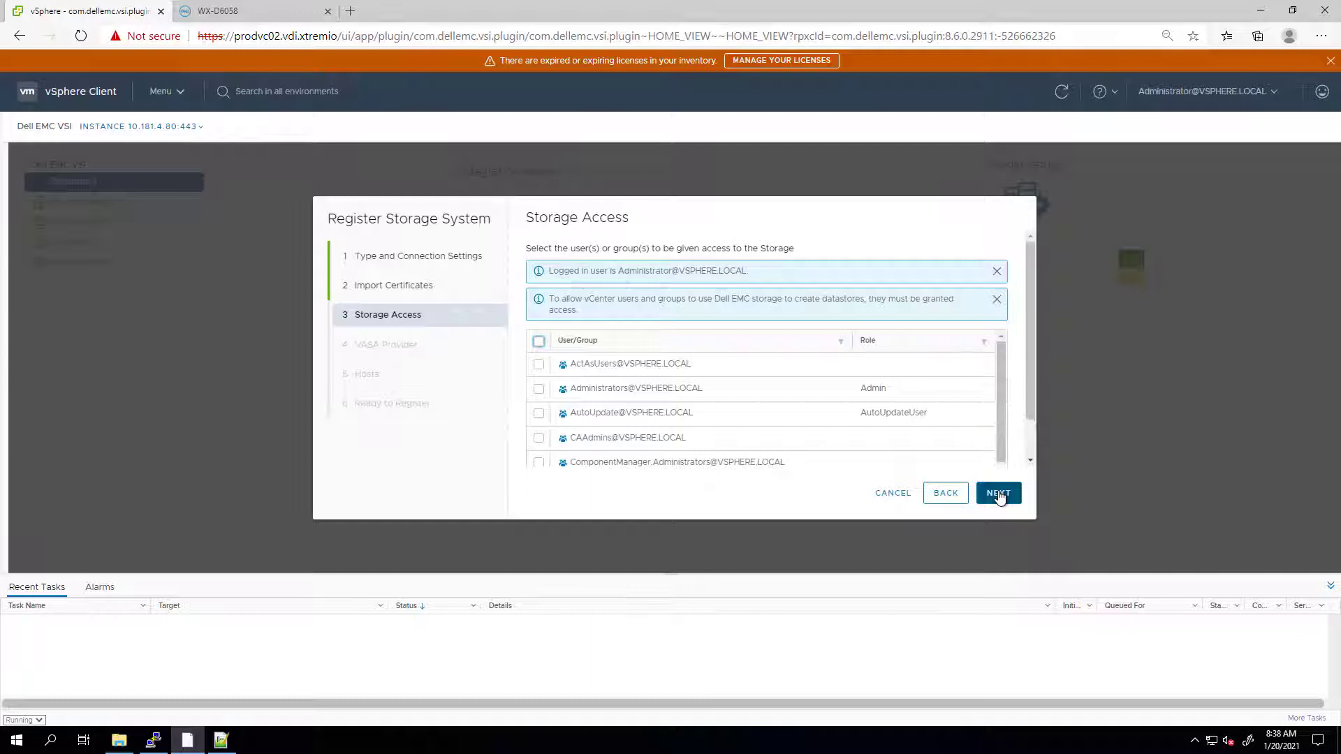
left_click(539, 390)
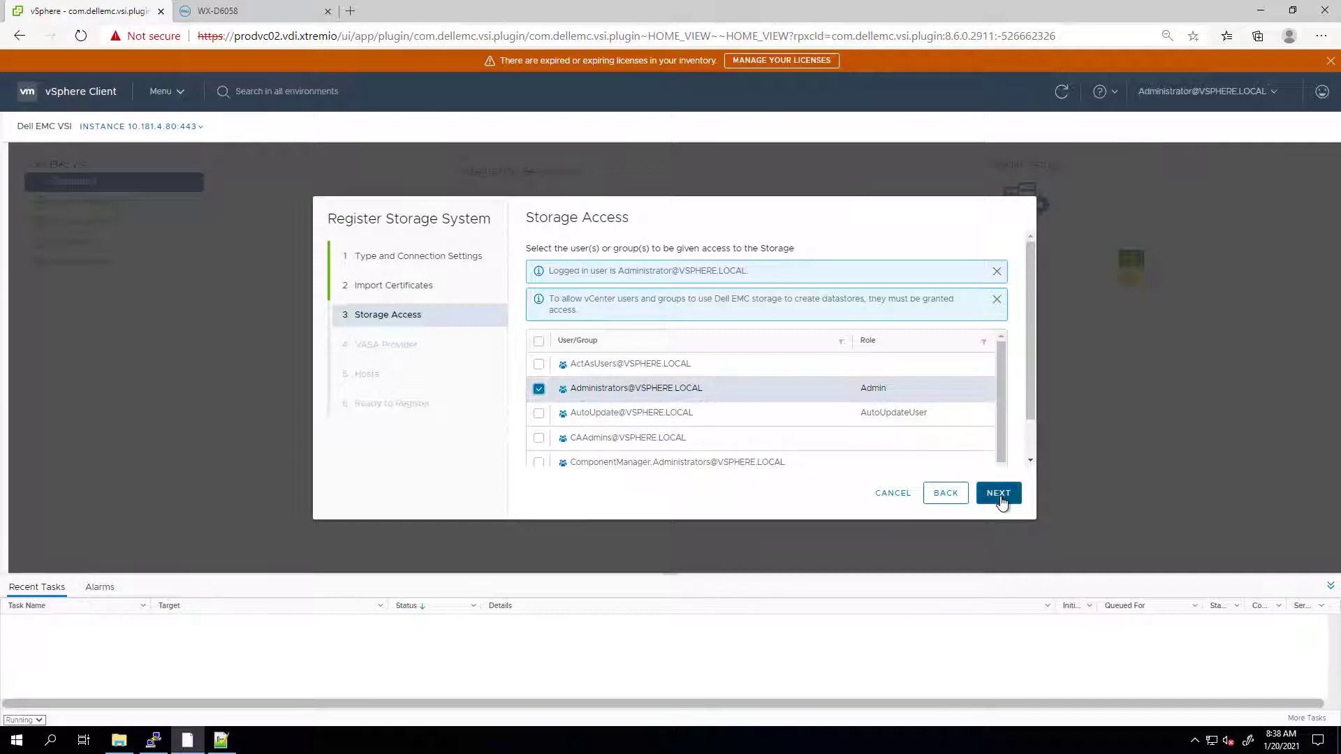
left_click(999, 493)
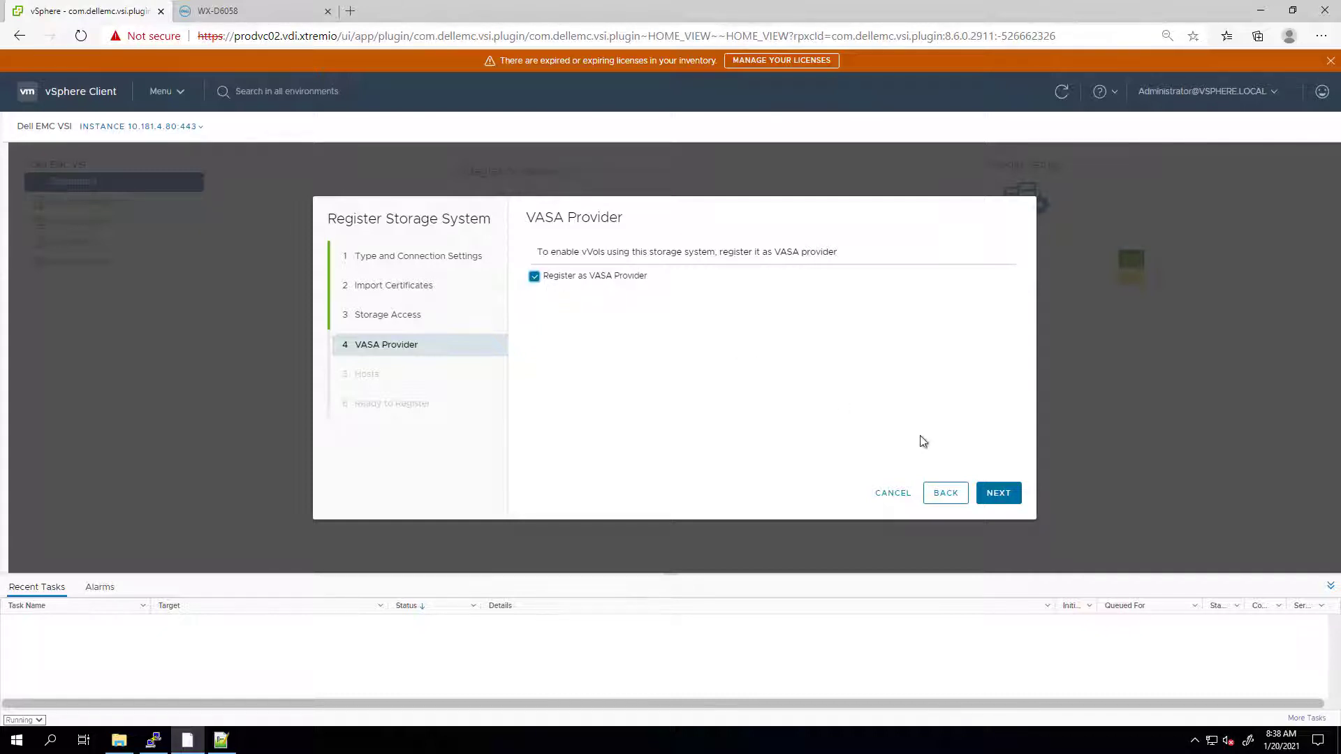
left_click(1000, 495)
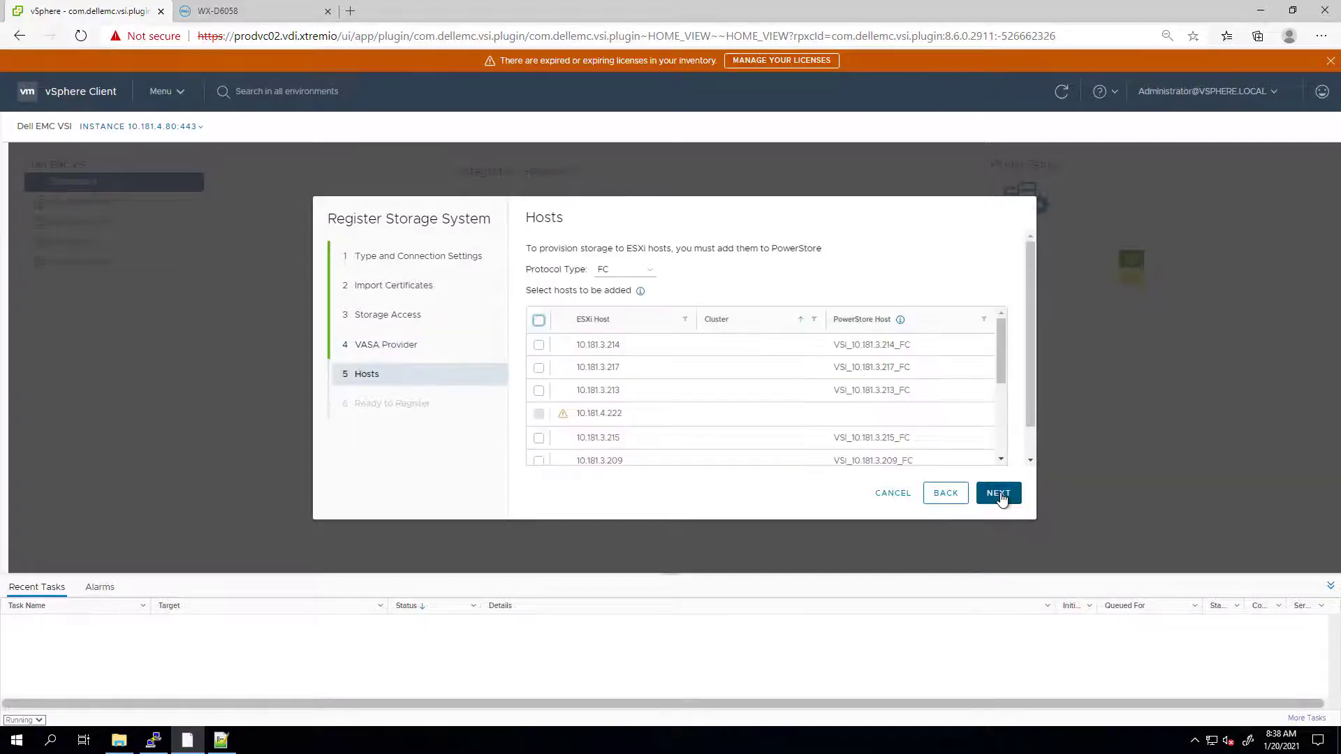
- Add ESXi hosts 10.181.3.211–217 over FC and finish registering WX-D6058
left_click(599, 322)
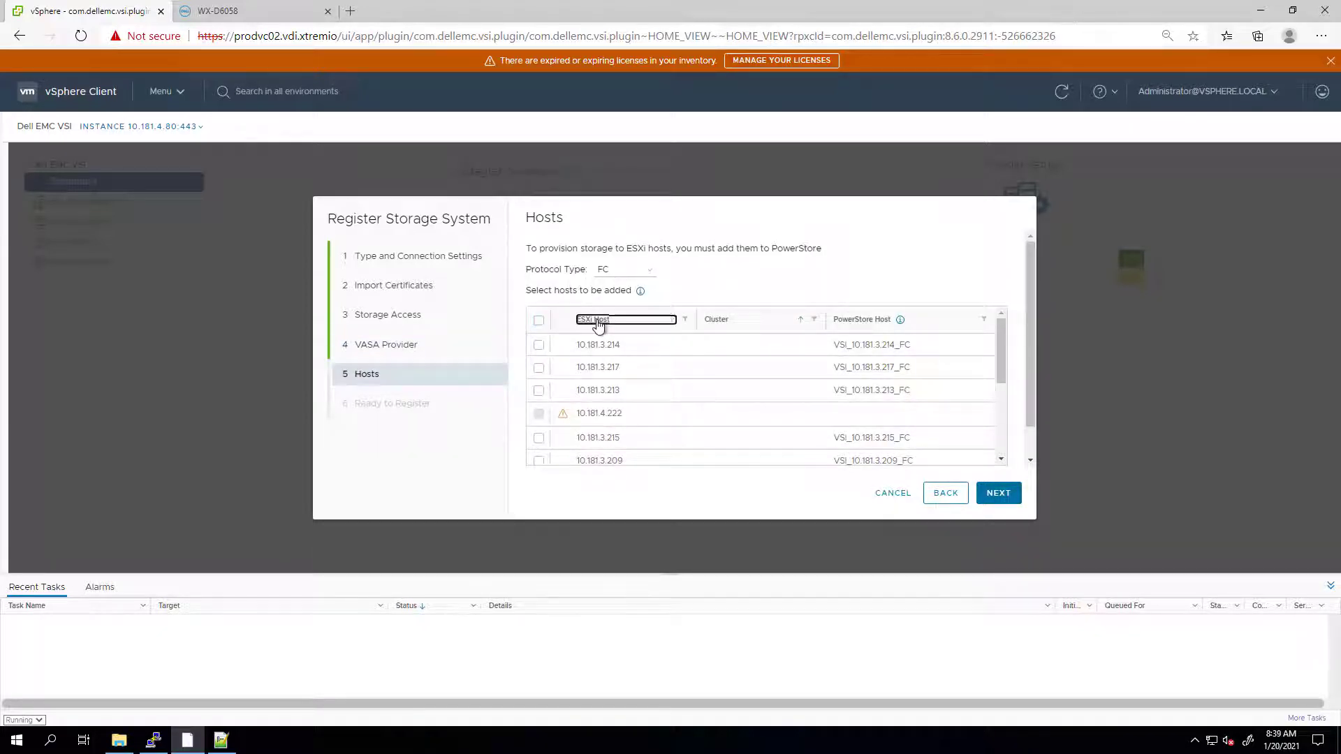
left_click(609, 271)
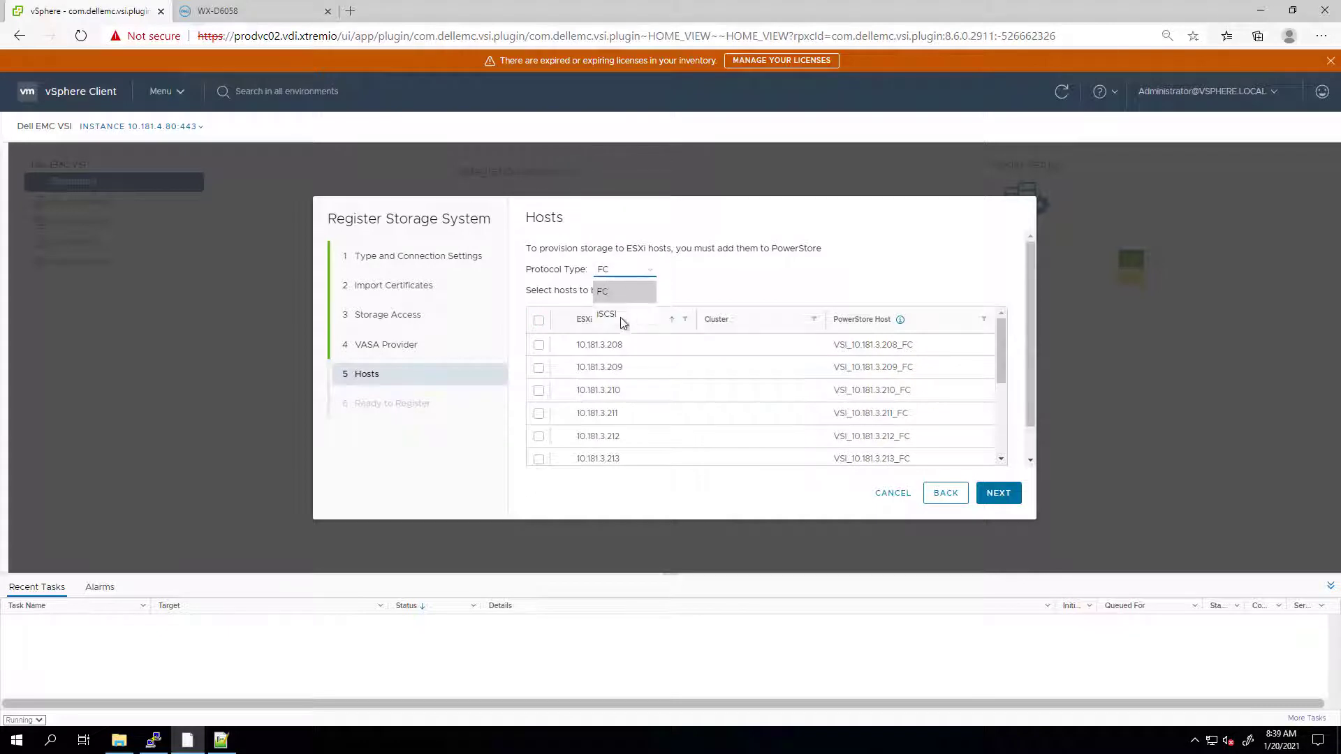
left_click(726, 288)
left_click_drag(1001, 354, 1008, 392)
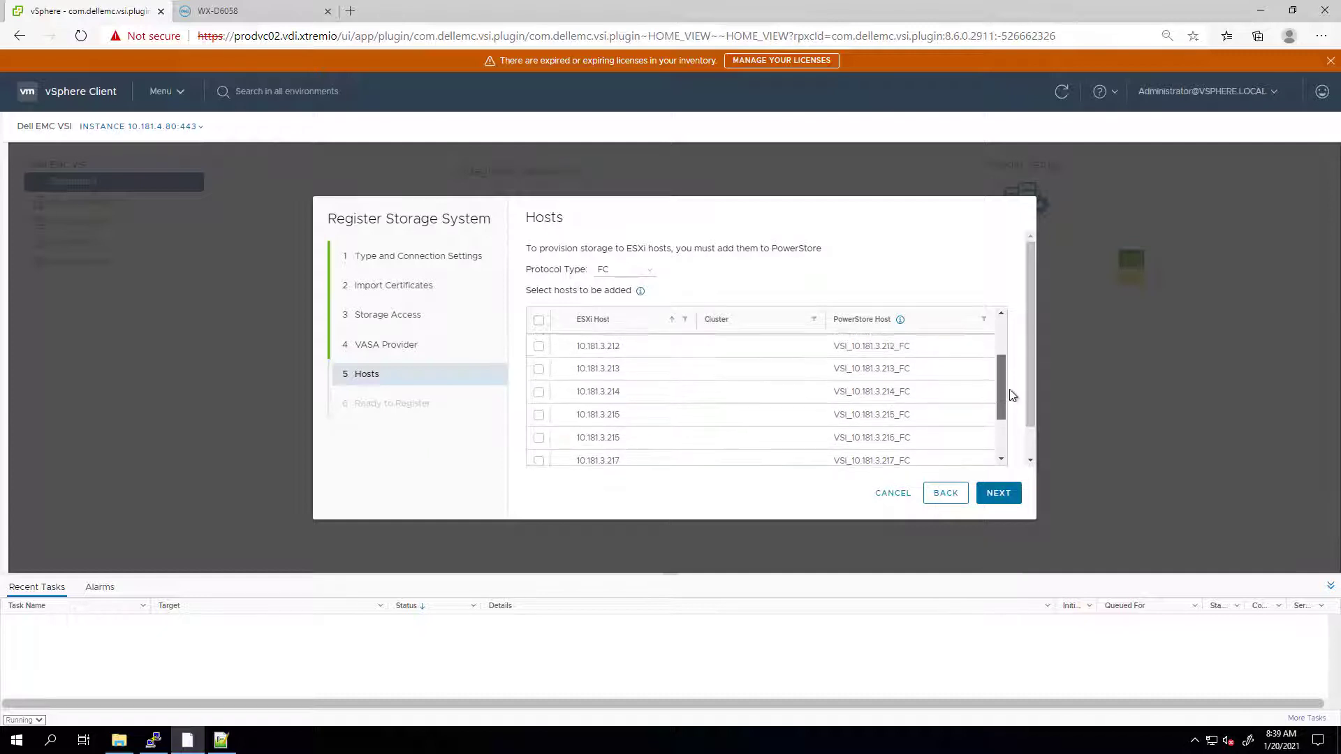
left_click(545, 460)
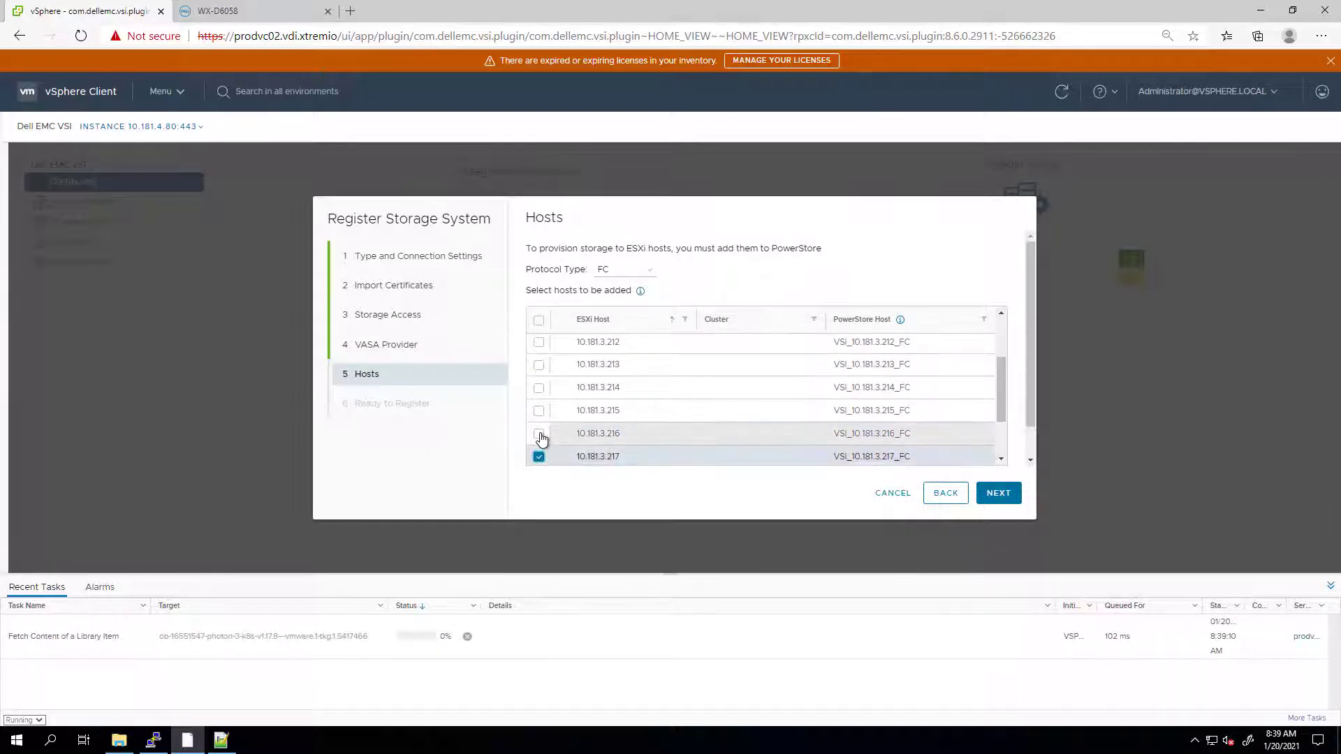
left_click(540, 433)
left_click(539, 410)
left_click(538, 388)
left_click(538, 364)
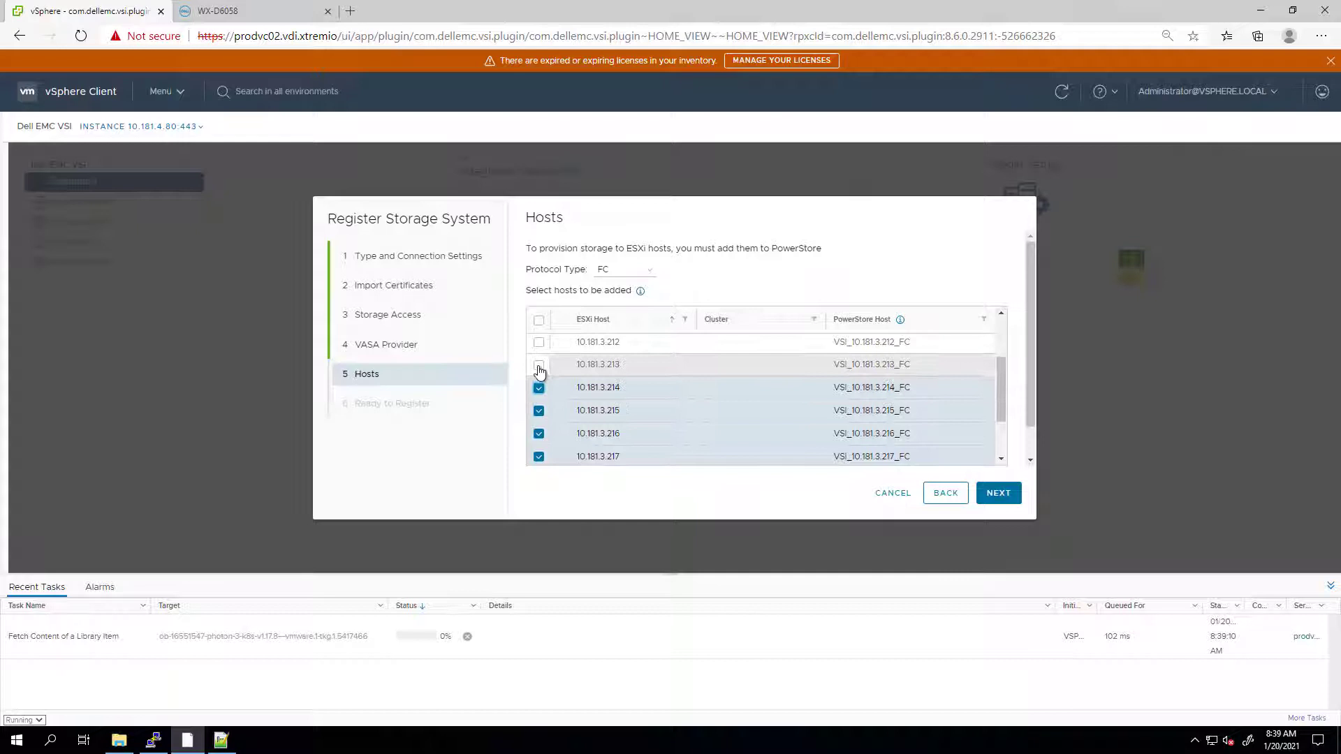
left_click(539, 342)
scroll(542, 356, "up", 1)
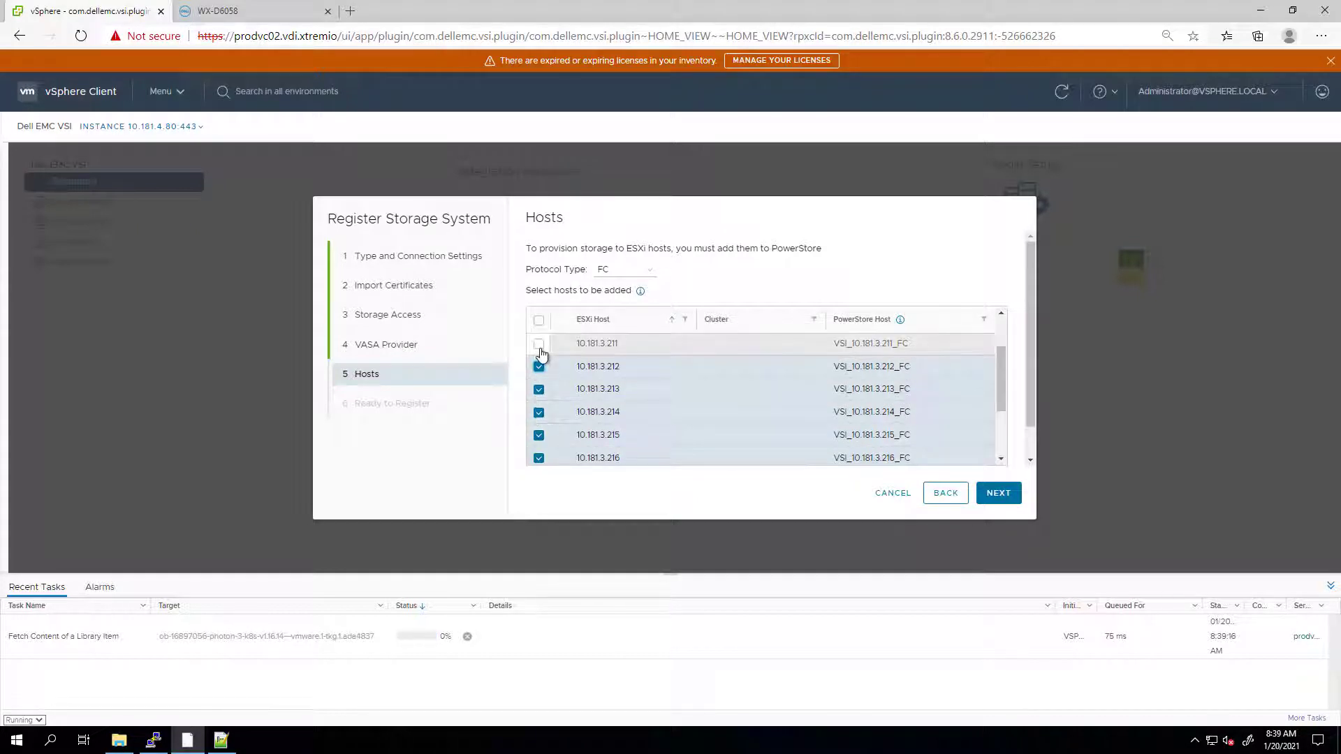
left_click(539, 344)
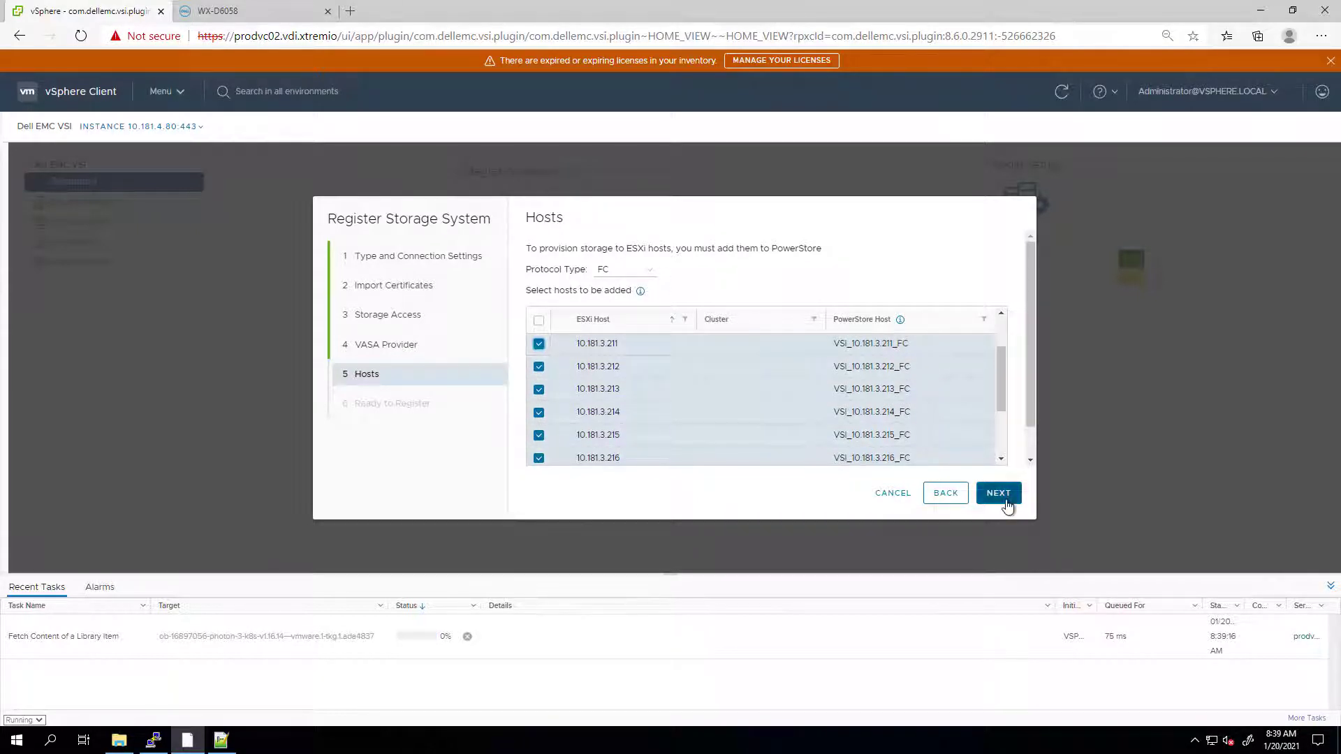
left_click(1005, 495)
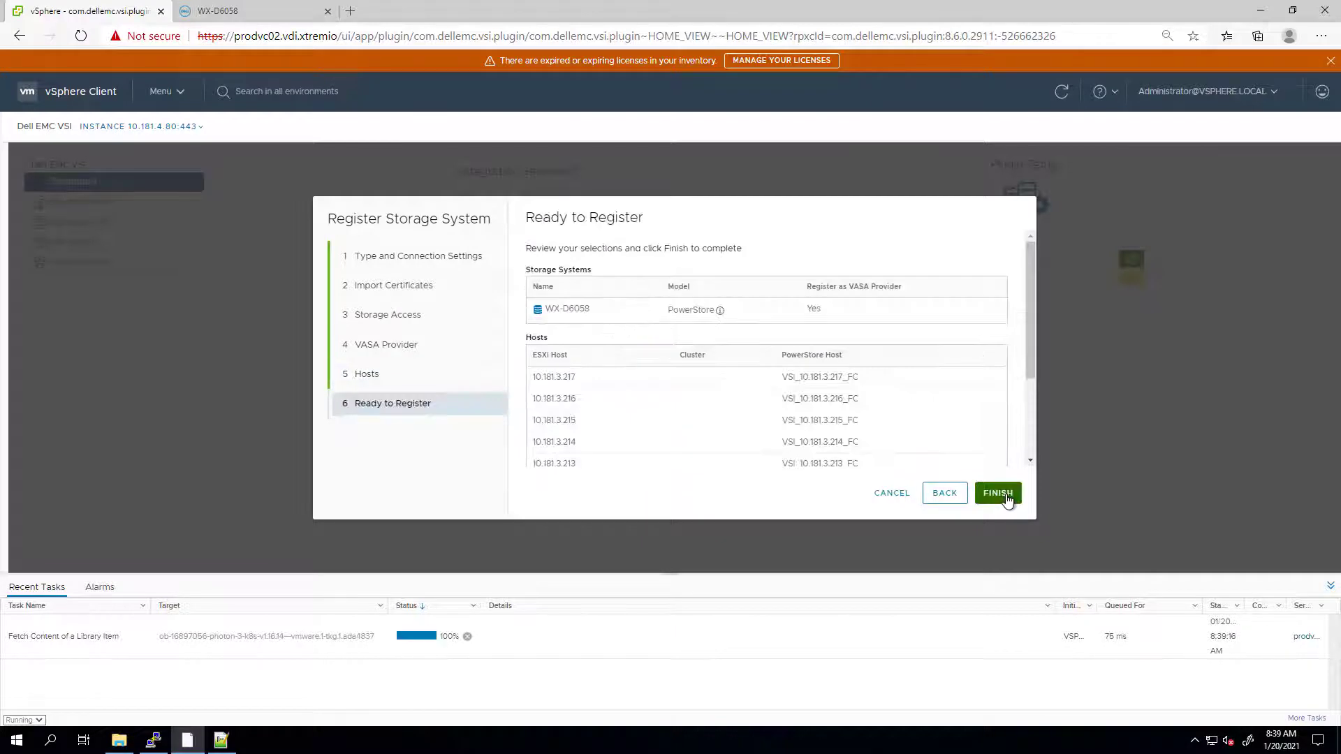
left_click(1004, 494)
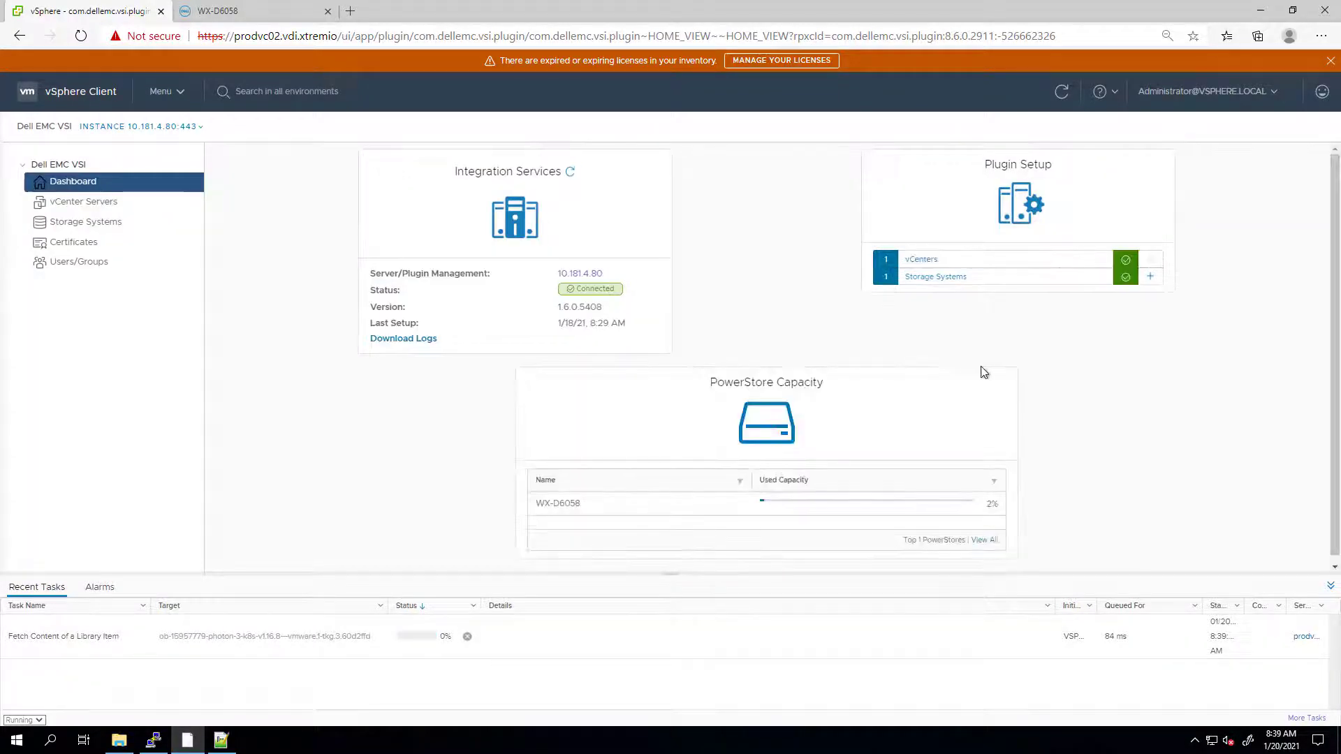
- Review the seven FC hosts in PowerStore Manager, inspect VSI_10.181.3.211_FC's initiators, then return to vSphere
left_click(224, 136)
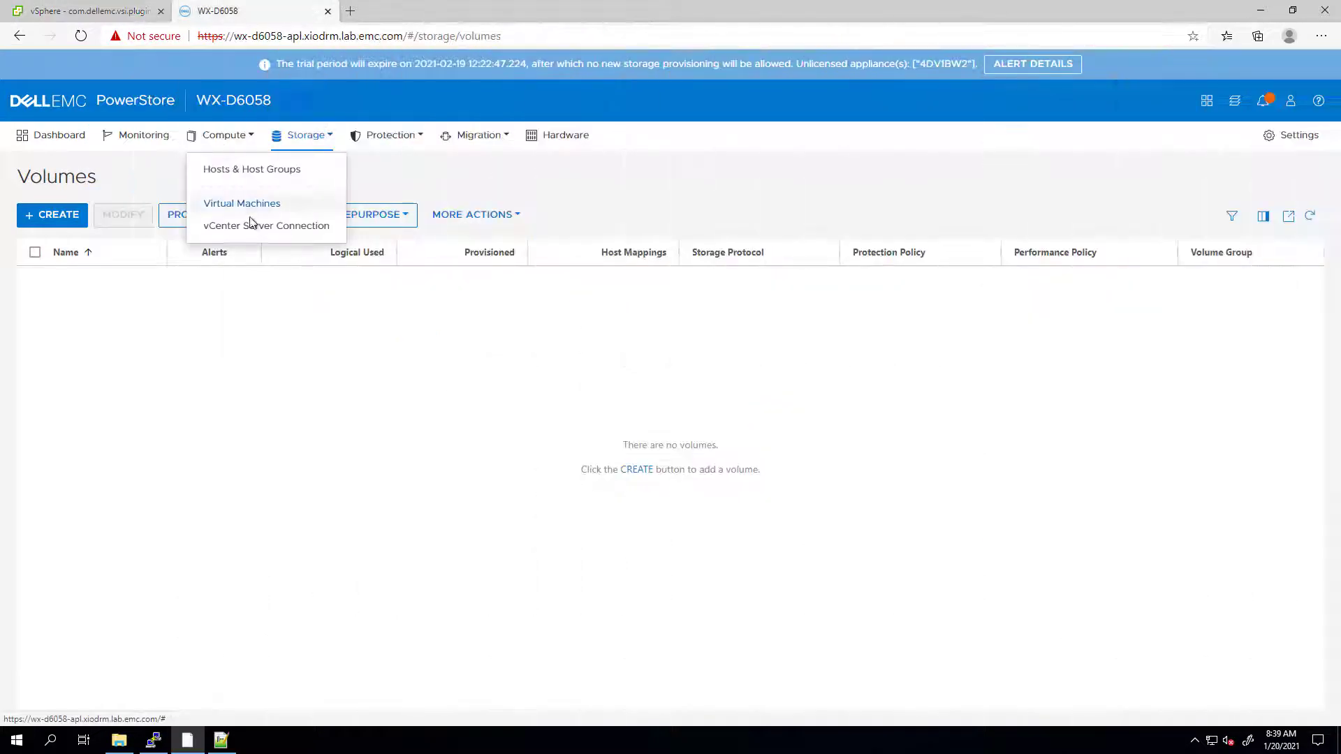
left_click(240, 171)
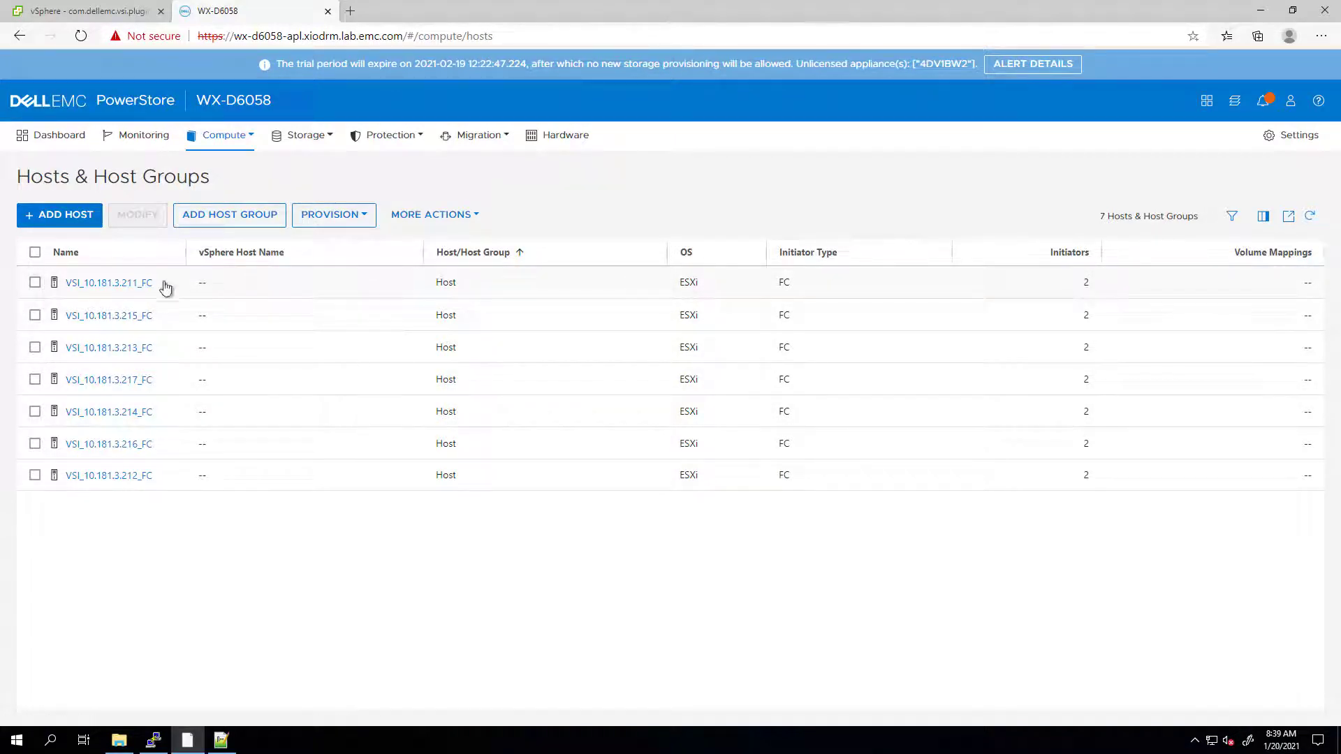
left_click(136, 288)
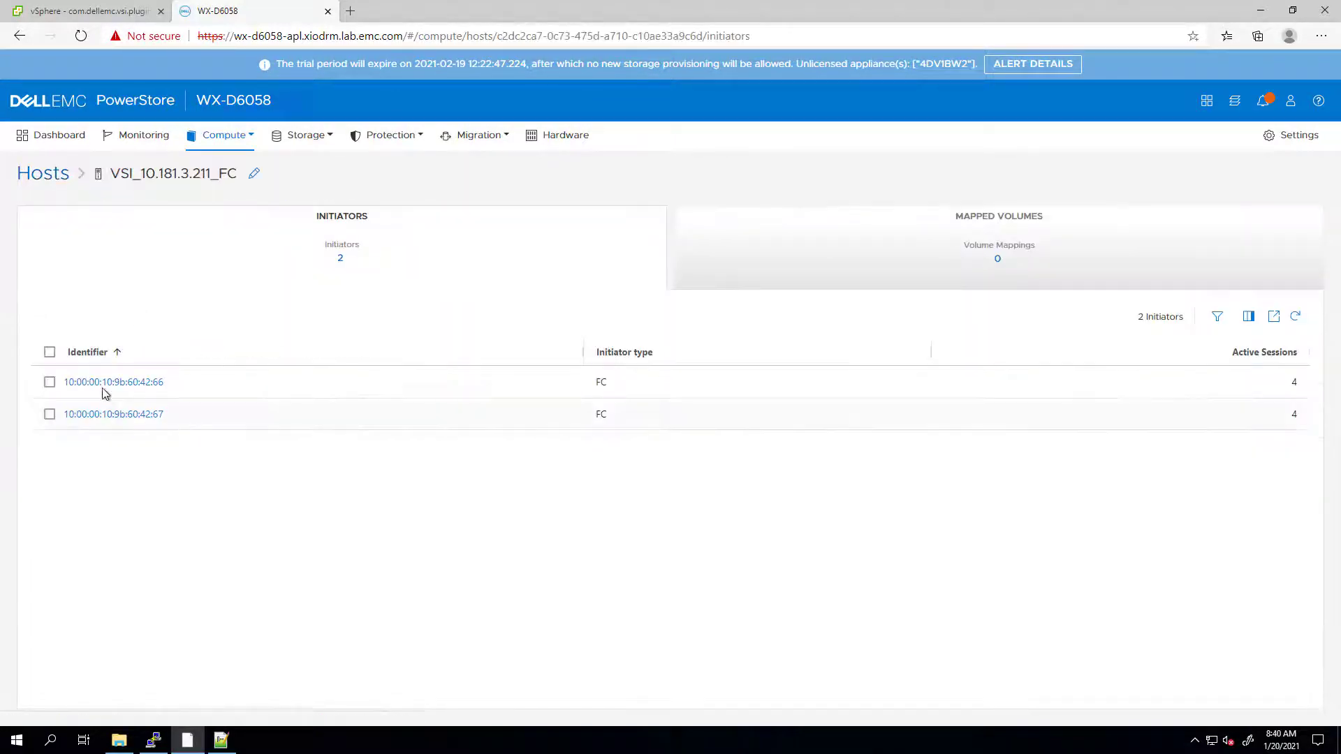
left_click(118, 12)
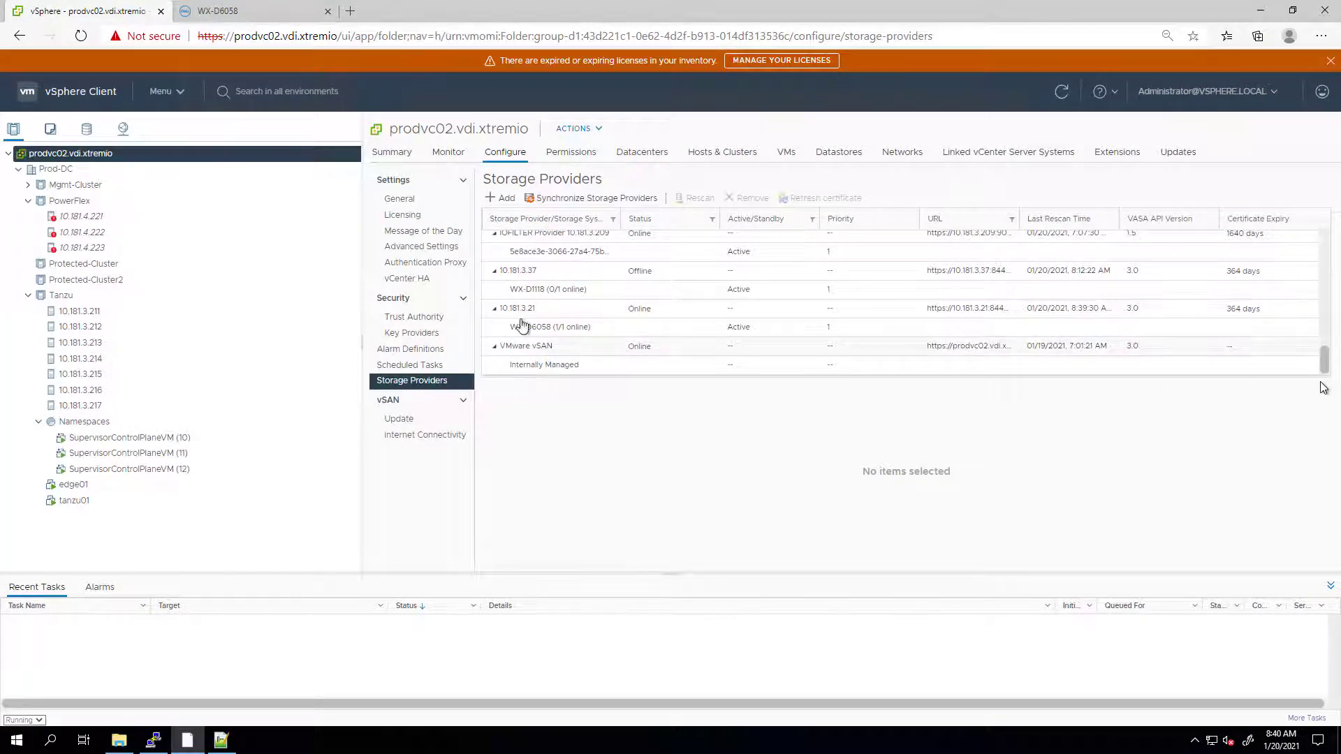
- Show the Tanzu cluster's Datastores list of ten datastores, including HUGE-X2
left_click(581, 329)
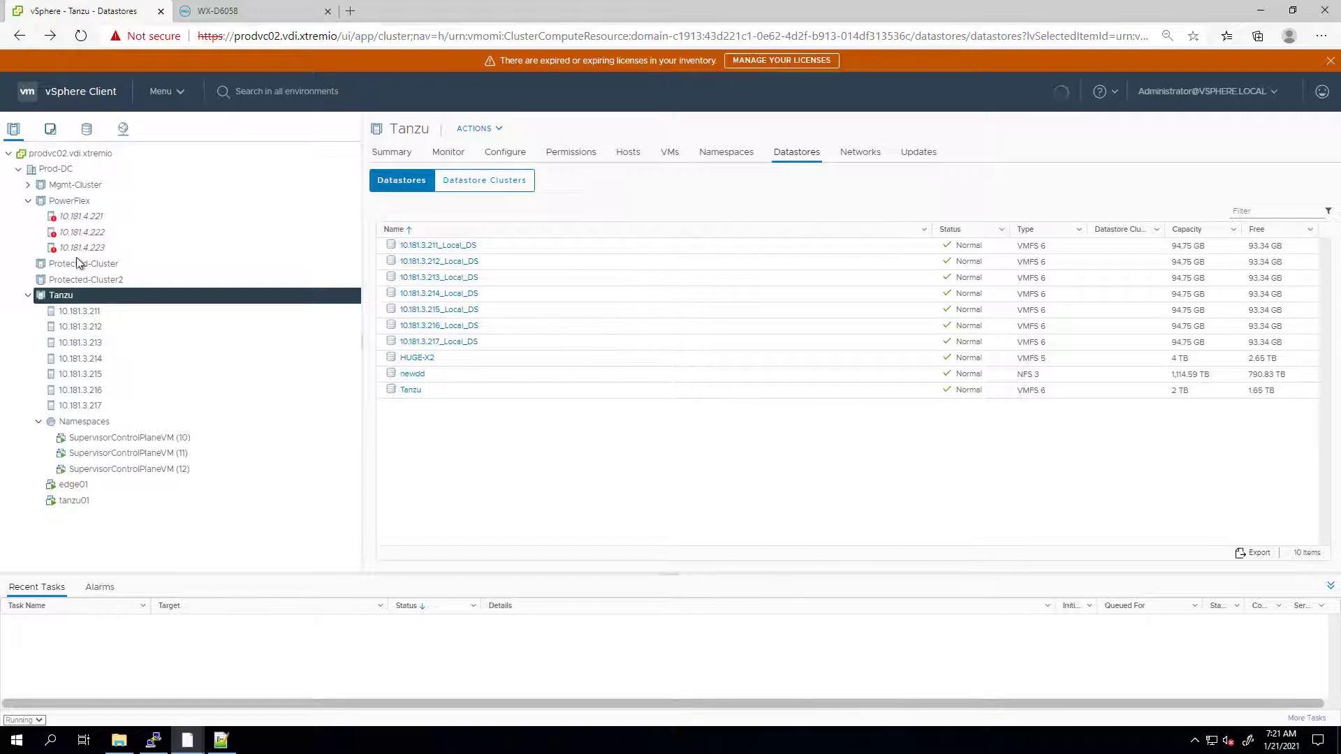
- Launch the Dell EMC VSI Create Datastore wizard from the Tanzu cluster's actions menu
right_click(80, 298)
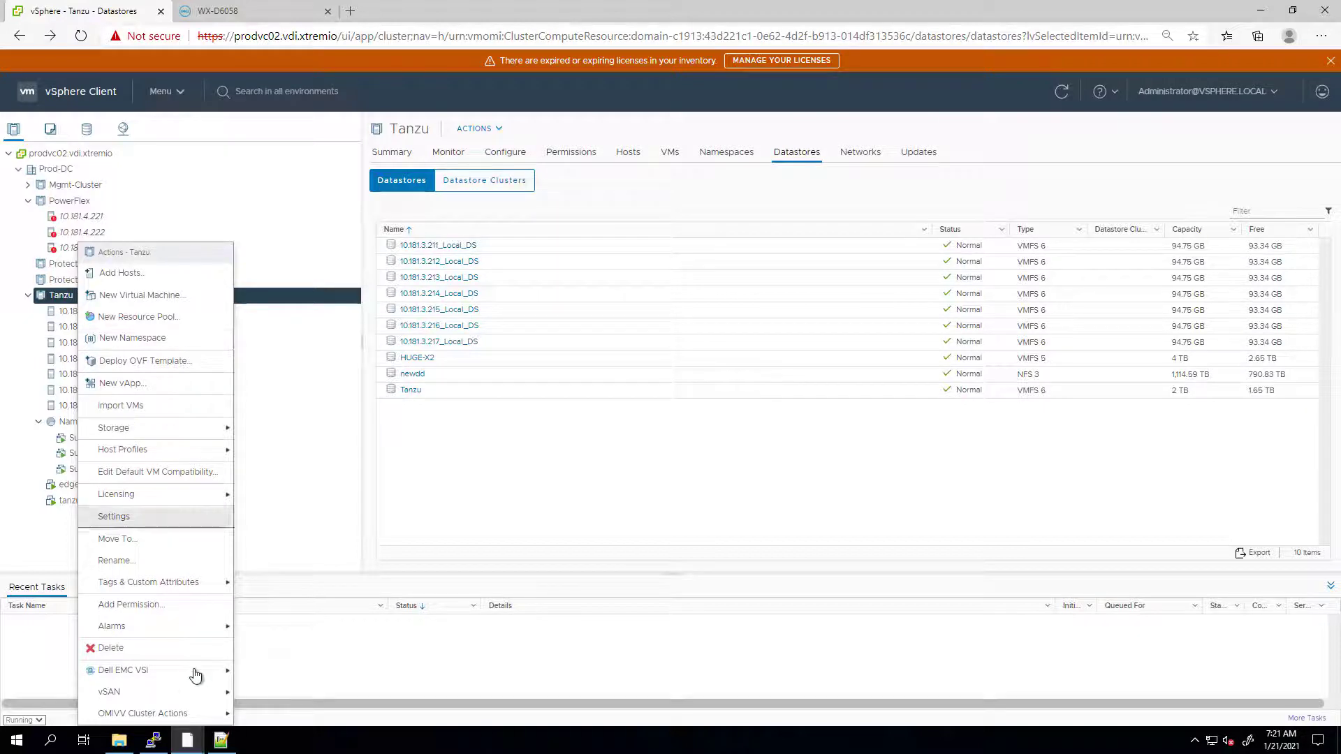
mouse_move(199, 677)
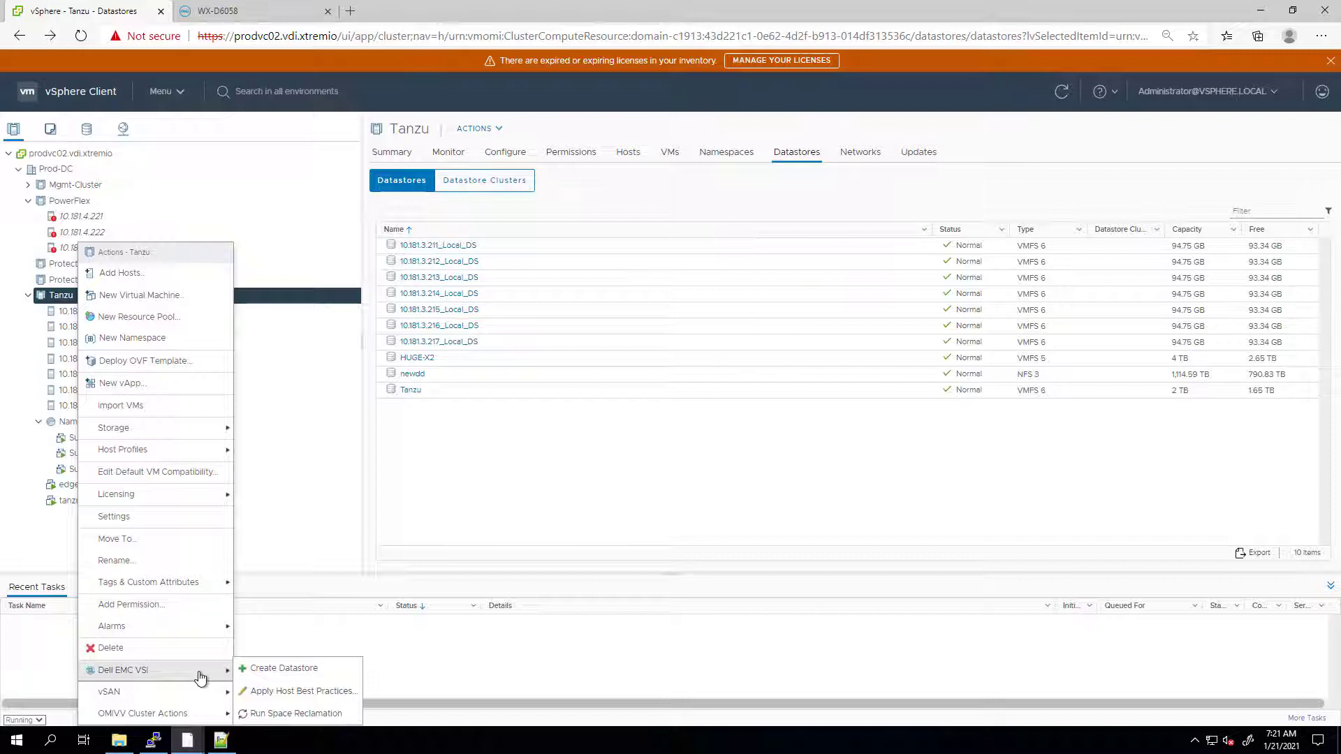
left_click(276, 668)
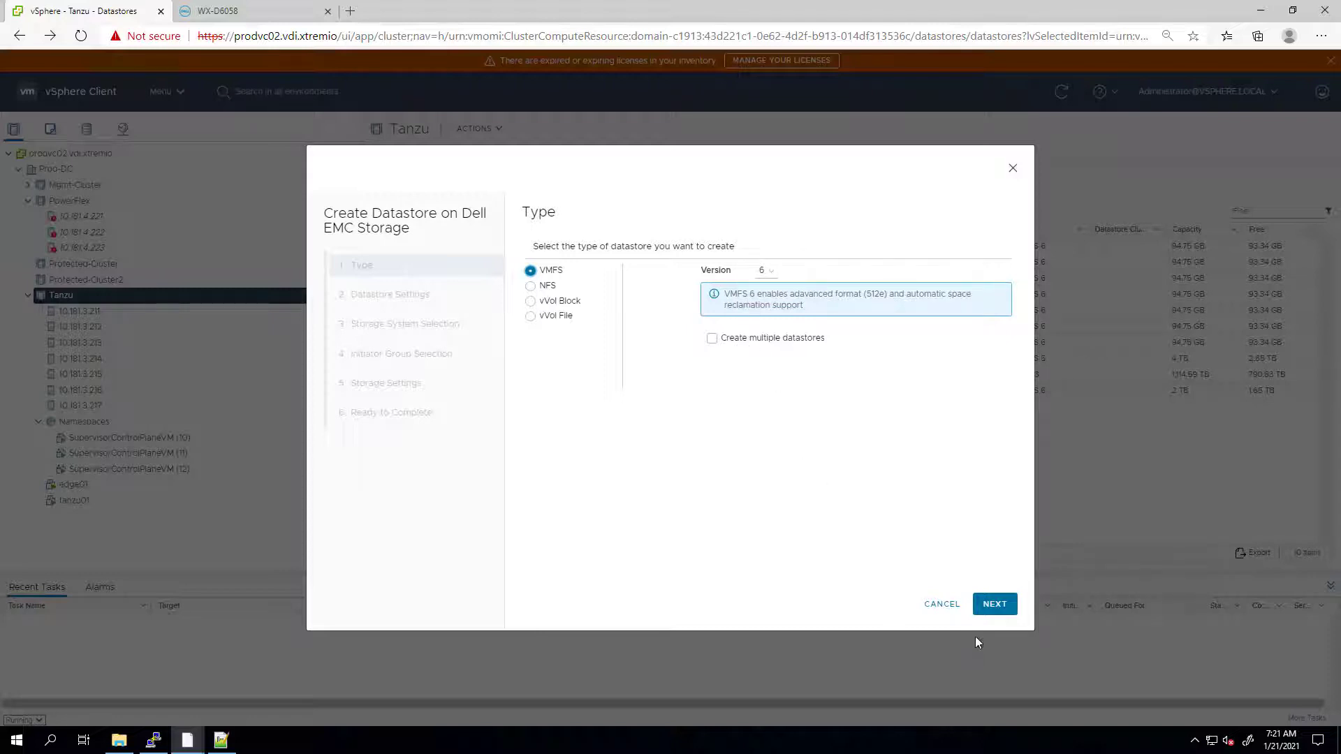
- Choose VMFS 6, name the datastore demo01, and select storage system WX-D6058
left_click(990, 605)
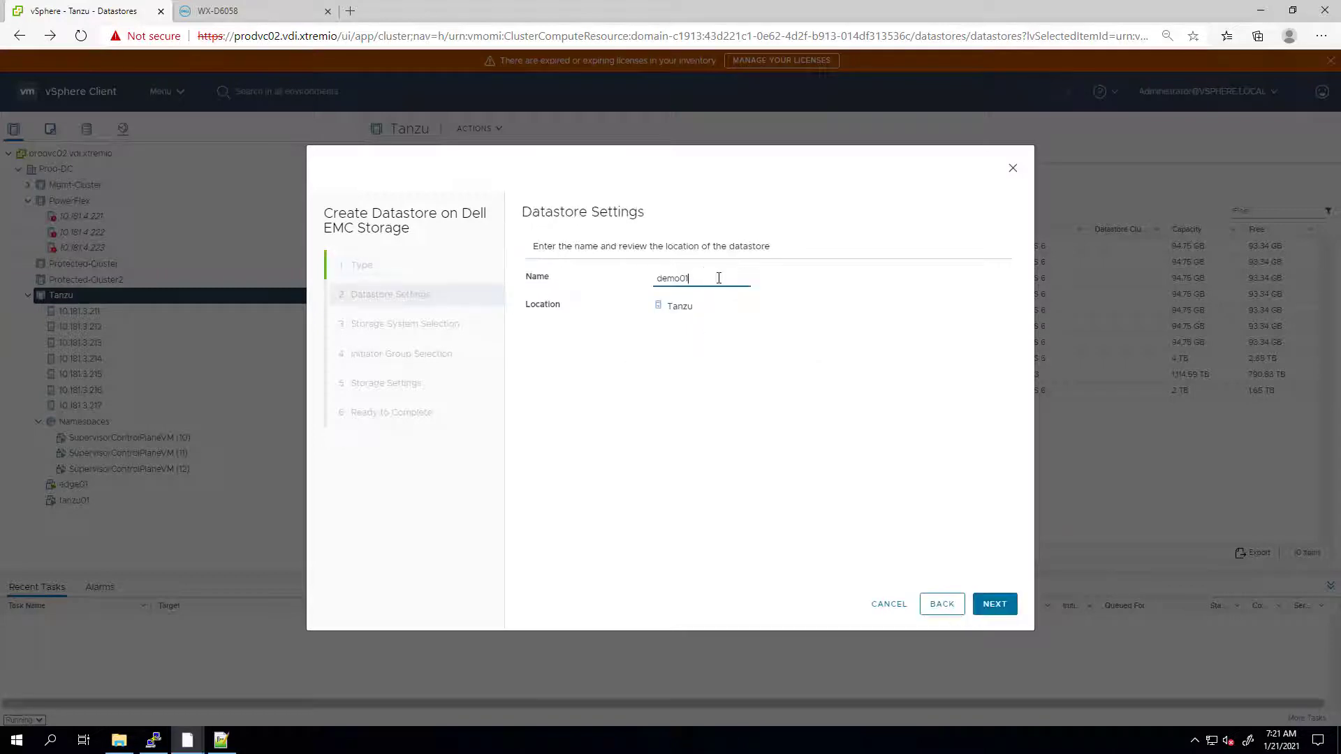
left_click(995, 605)
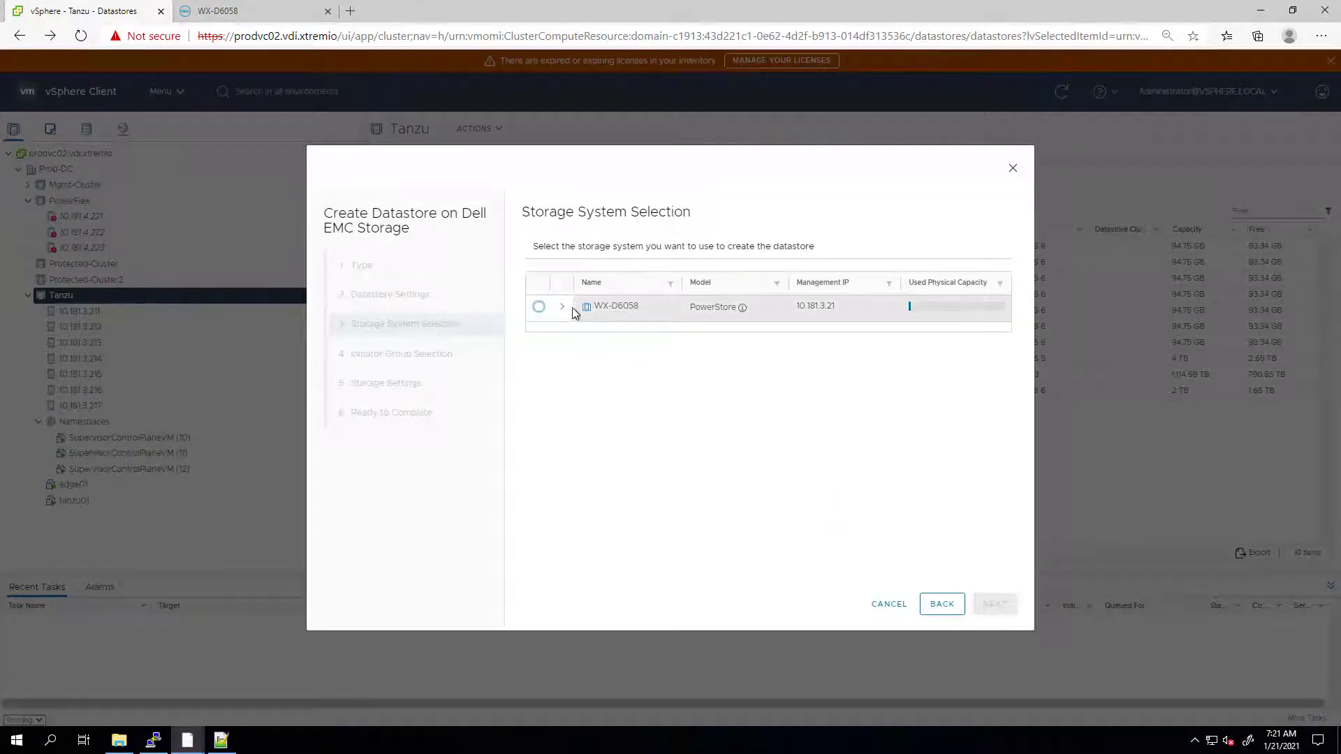
left_click(562, 306)
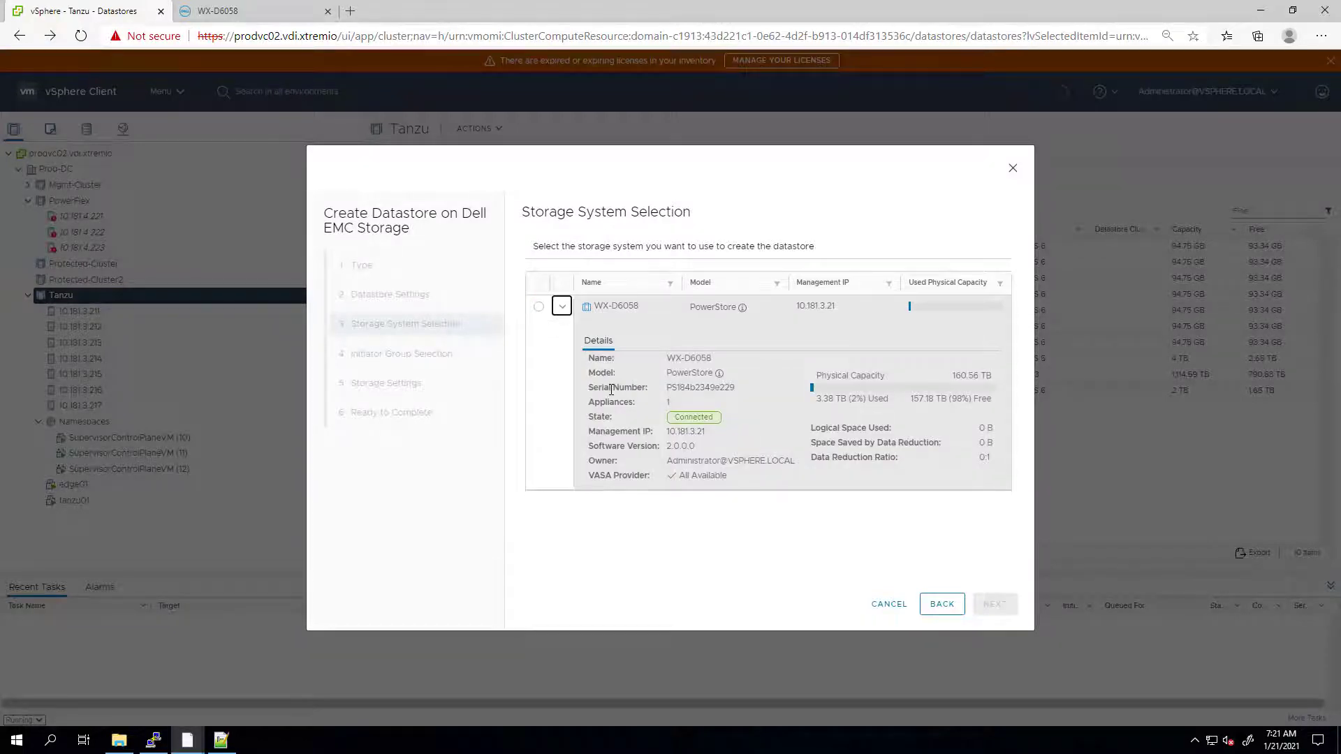
left_click(540, 310)
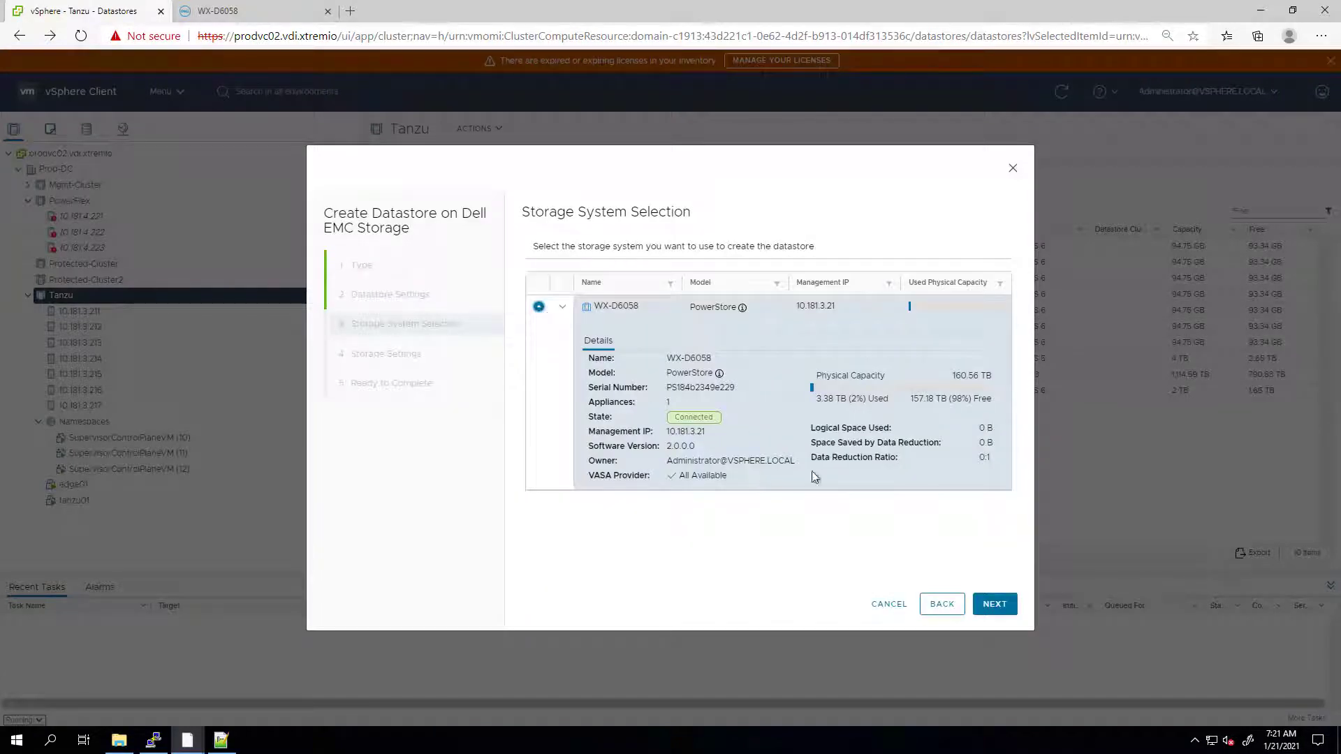
left_click(994, 605)
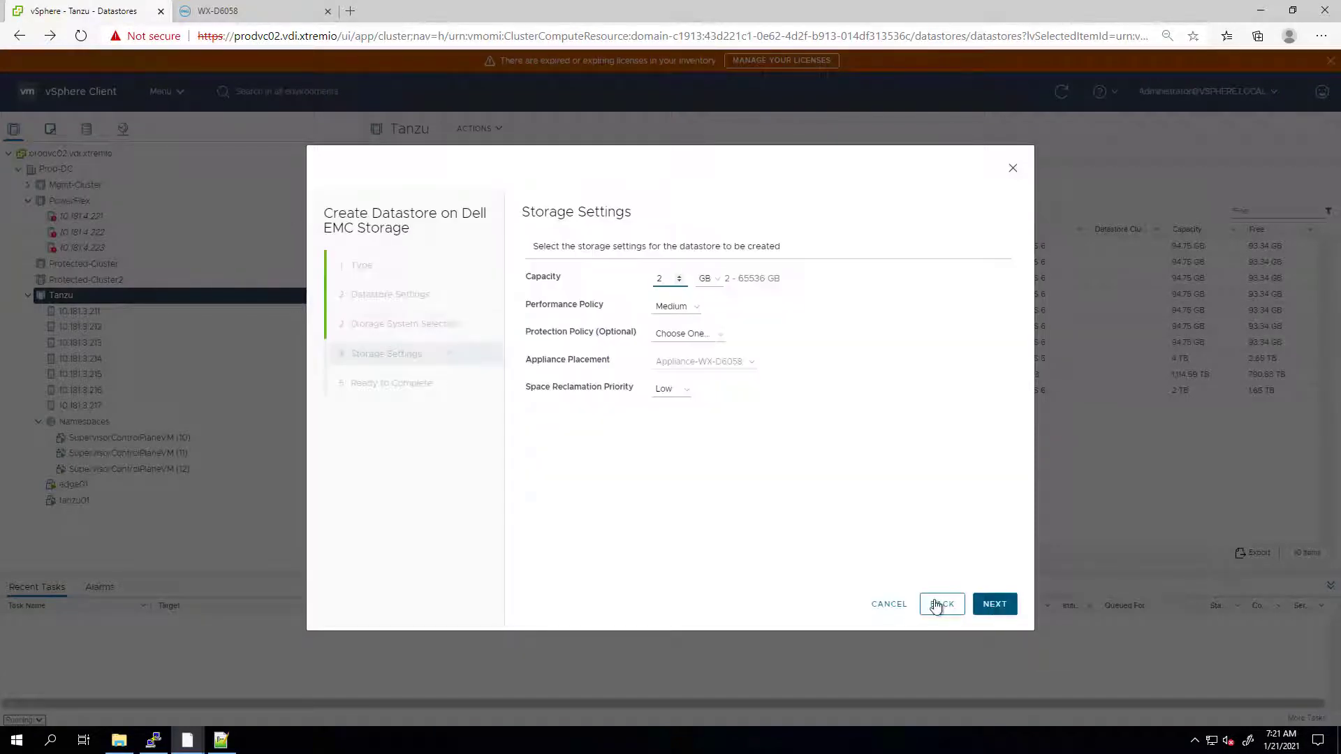
- Set capacity to 2 TB, High performance policy, Low space reclamation, and finish the wizard
left_click(663, 282)
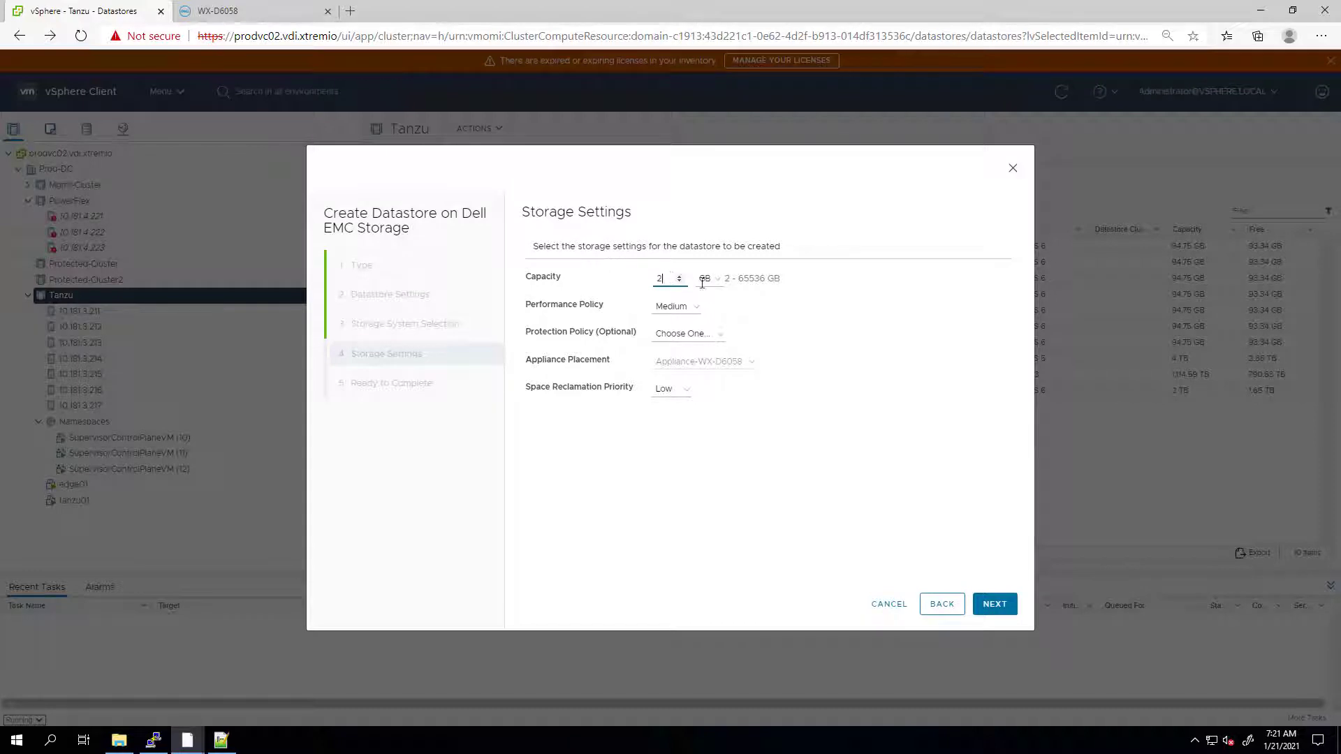
left_click(712, 291)
left_click(710, 323)
left_click(668, 307)
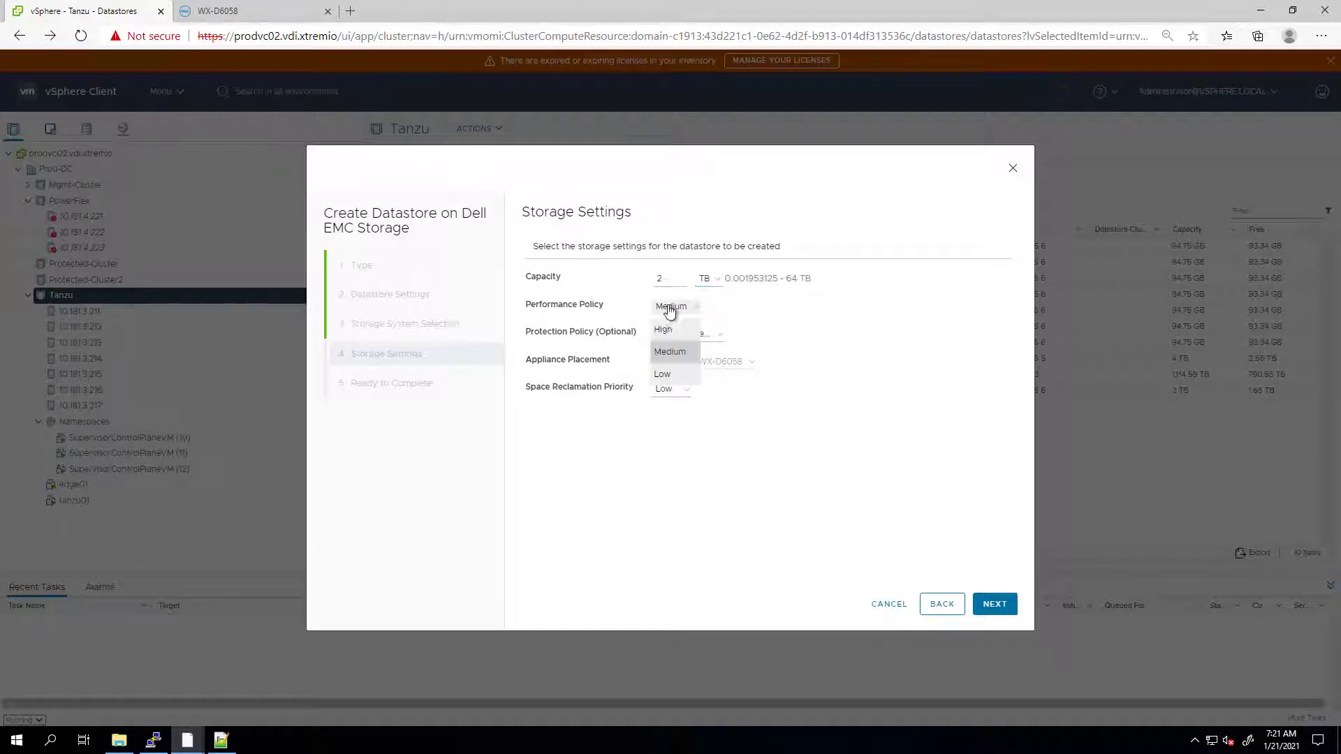
left_click(663, 329)
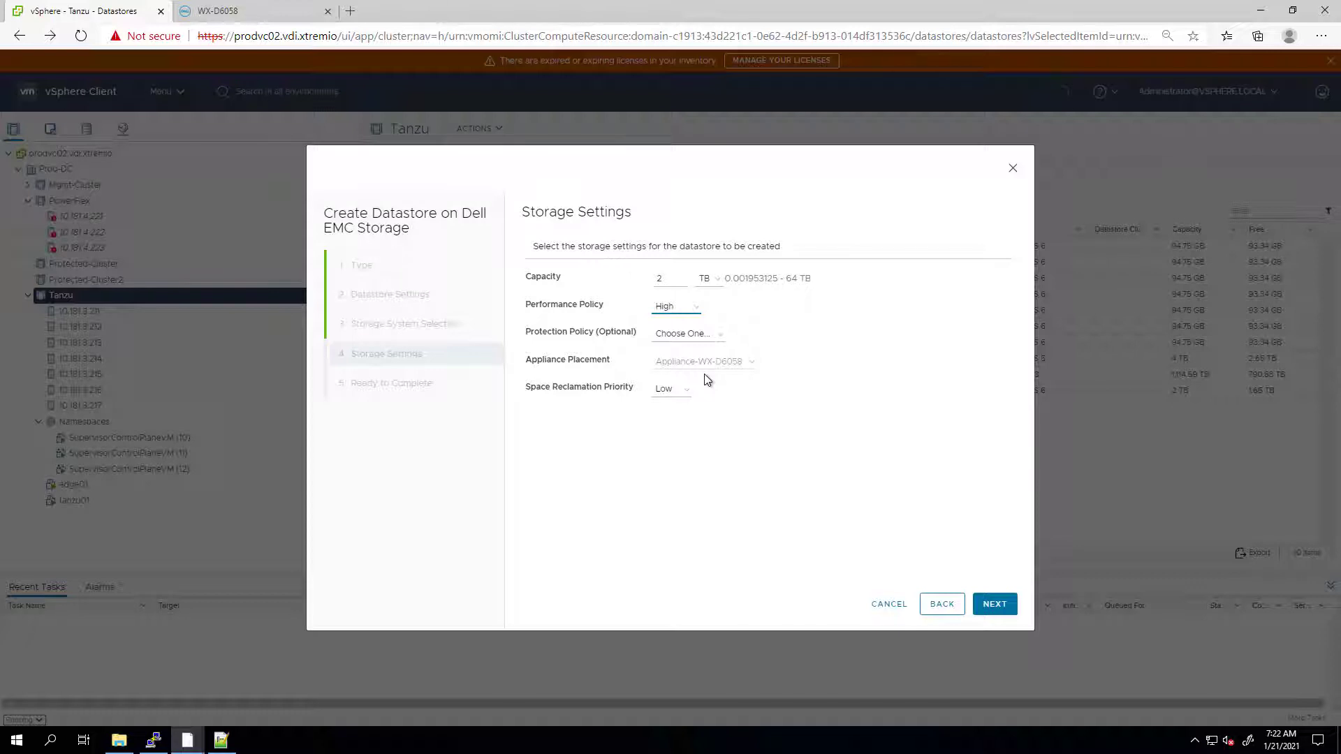
left_click(679, 389)
left_click(676, 413)
left_click(995, 602)
left_click(994, 605)
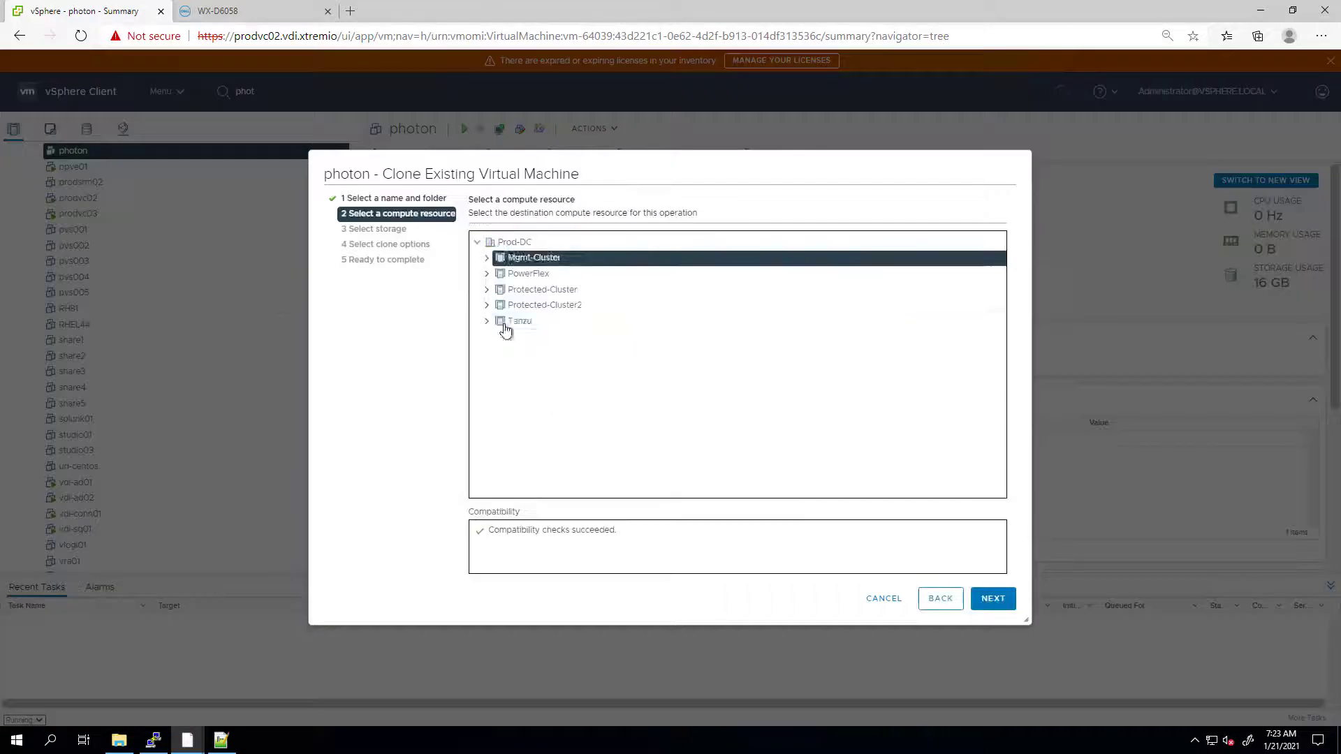
- Complete the photon clone to photon01 and open the new photon01 VM
left_click(515, 422)
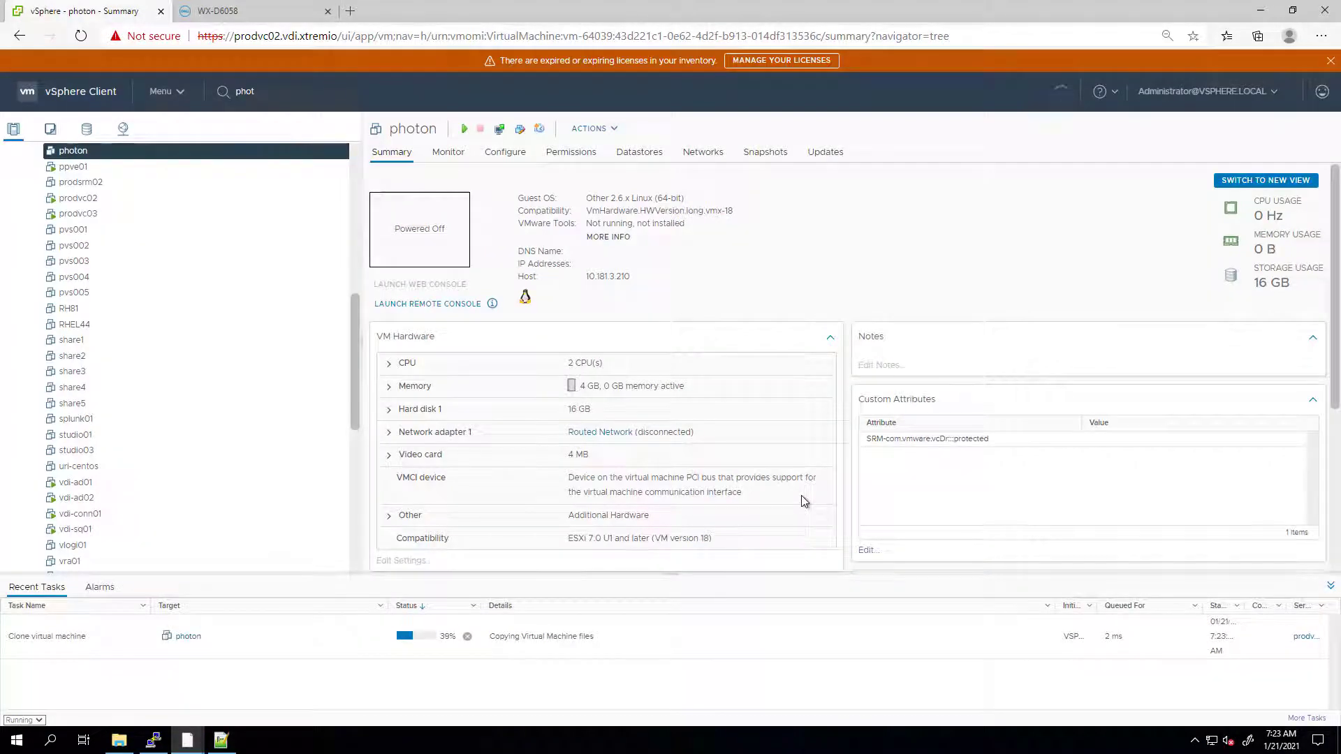
scroll(359, 419, "up", 10)
left_click(55, 169)
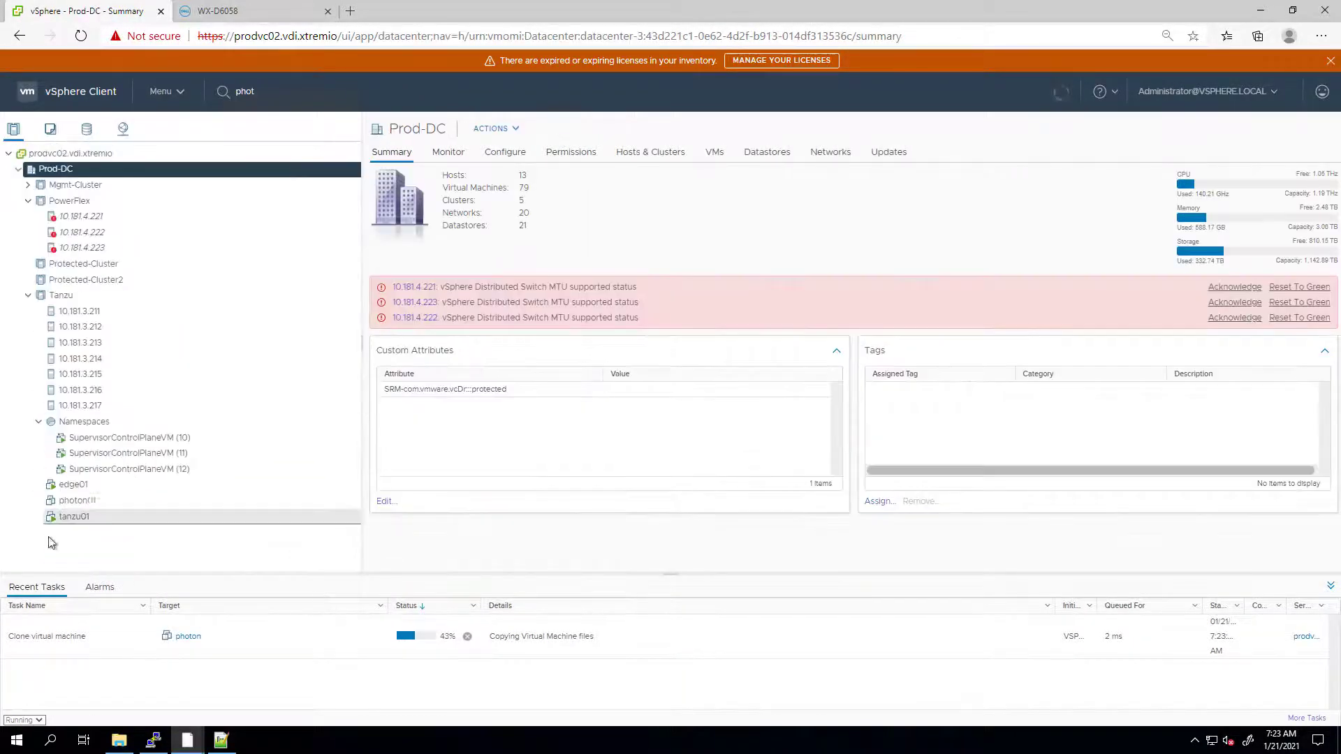
left_click(76, 499)
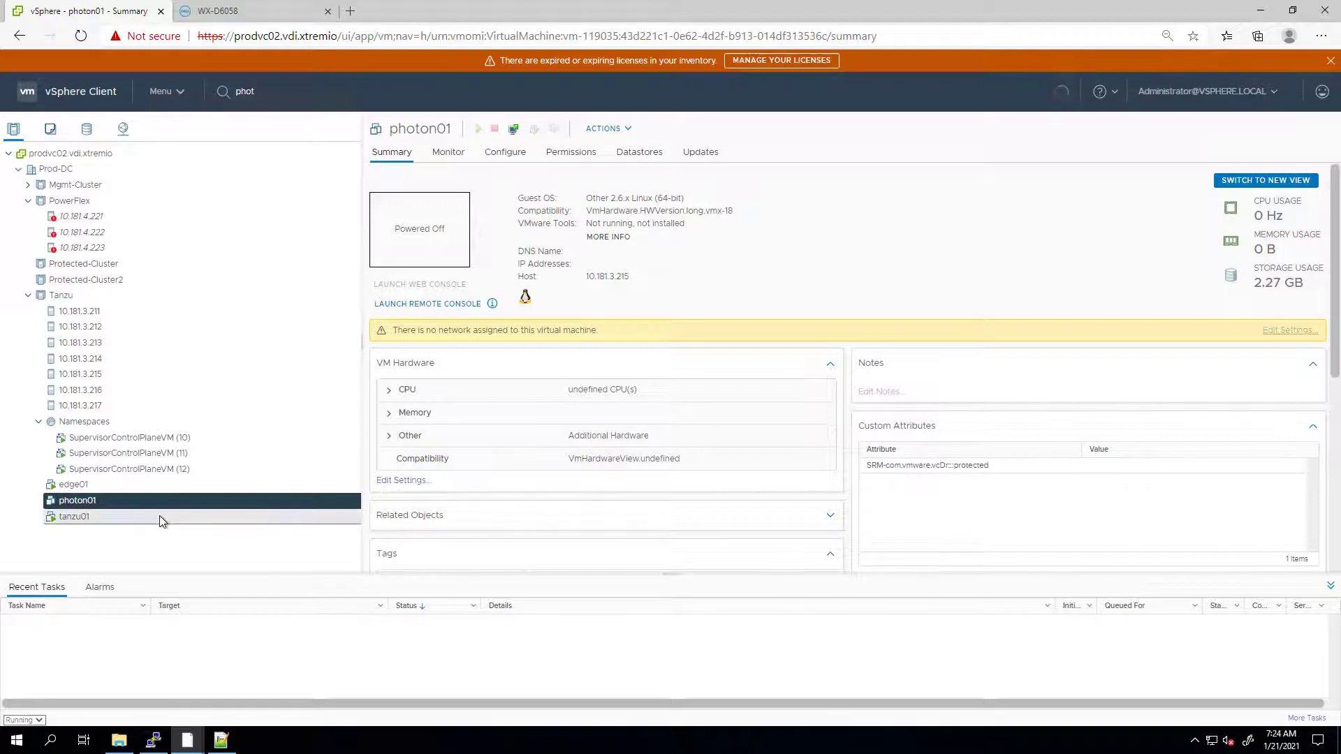
- From host 10.181.3.211's datastores, start a Dell EMC VSI thin clone of demo01
left_click(82, 316)
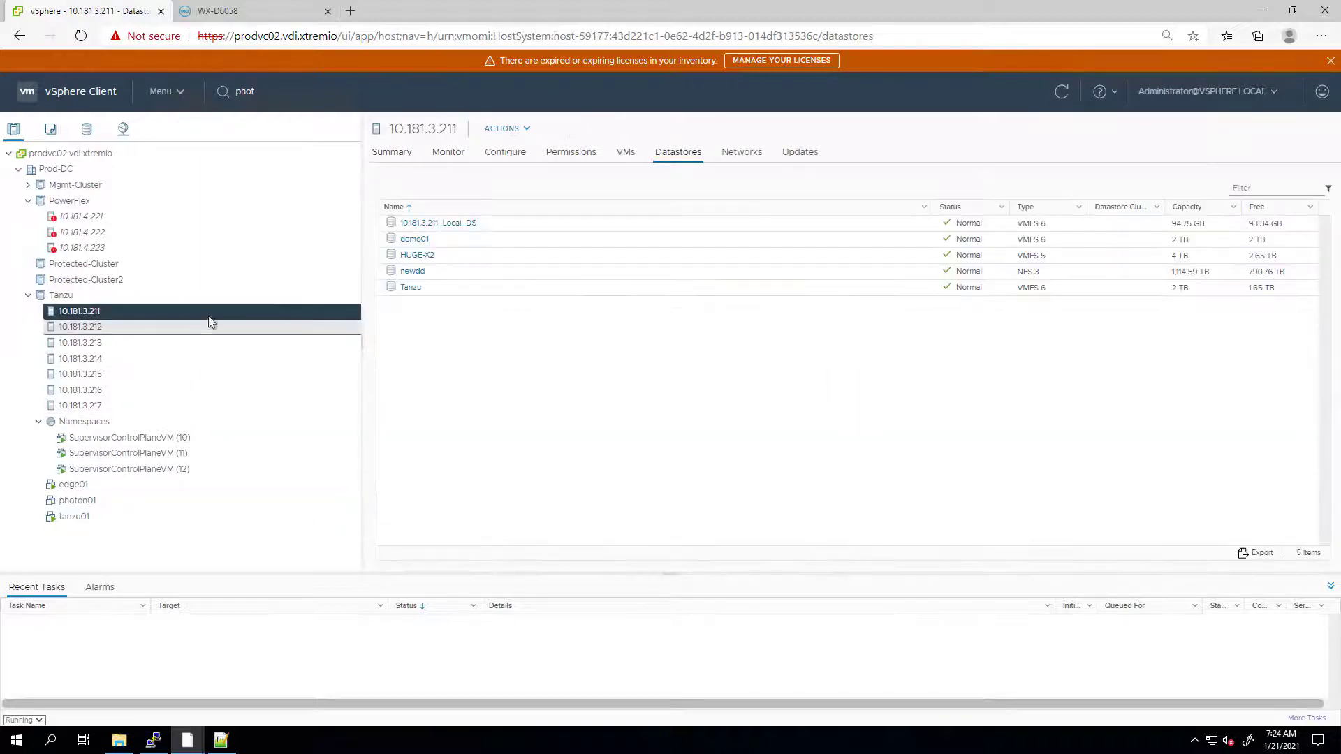
right_click(418, 241)
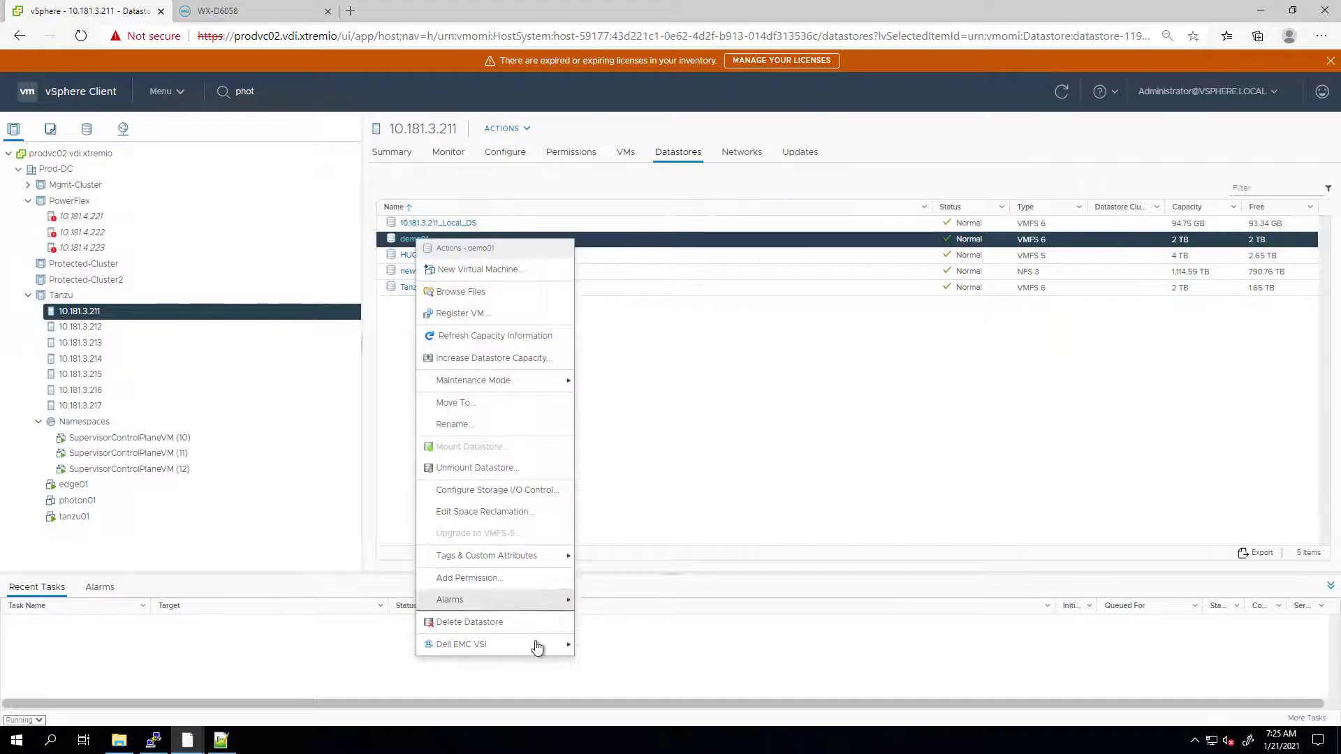
mouse_move(538, 648)
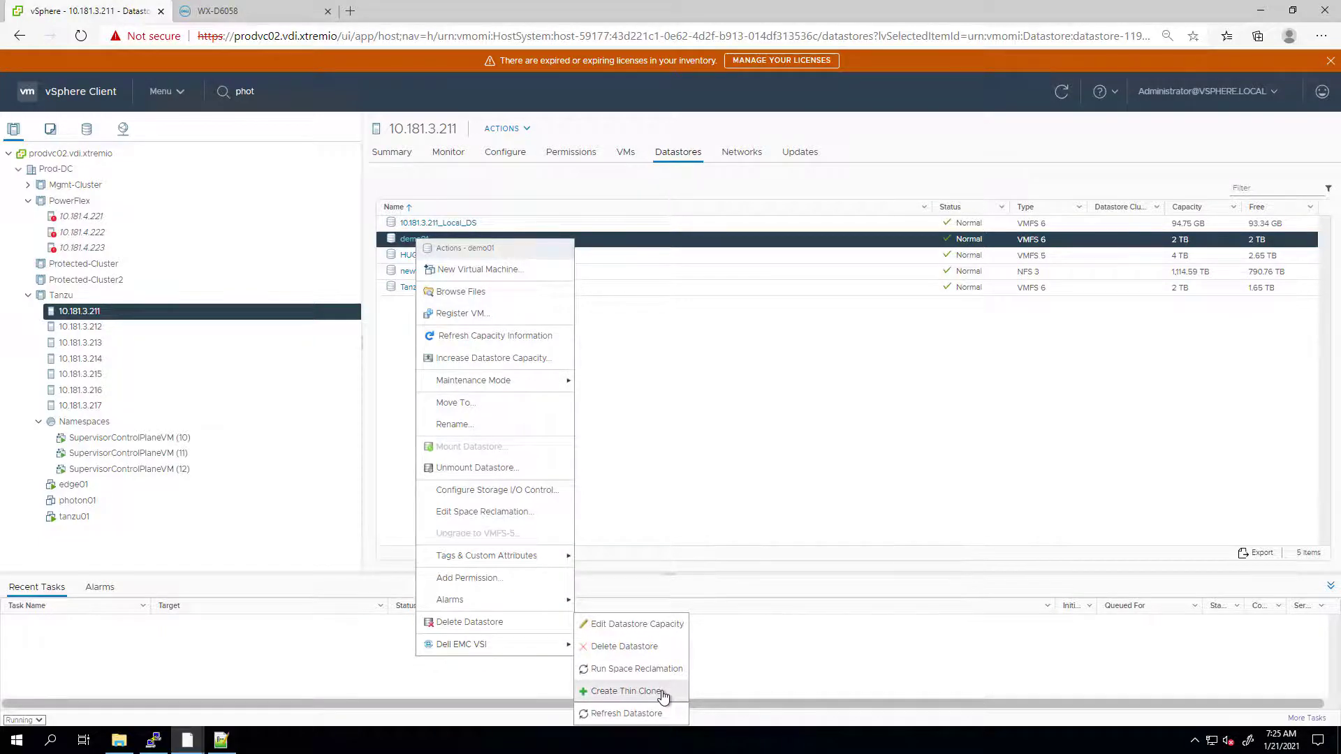
left_click(626, 691)
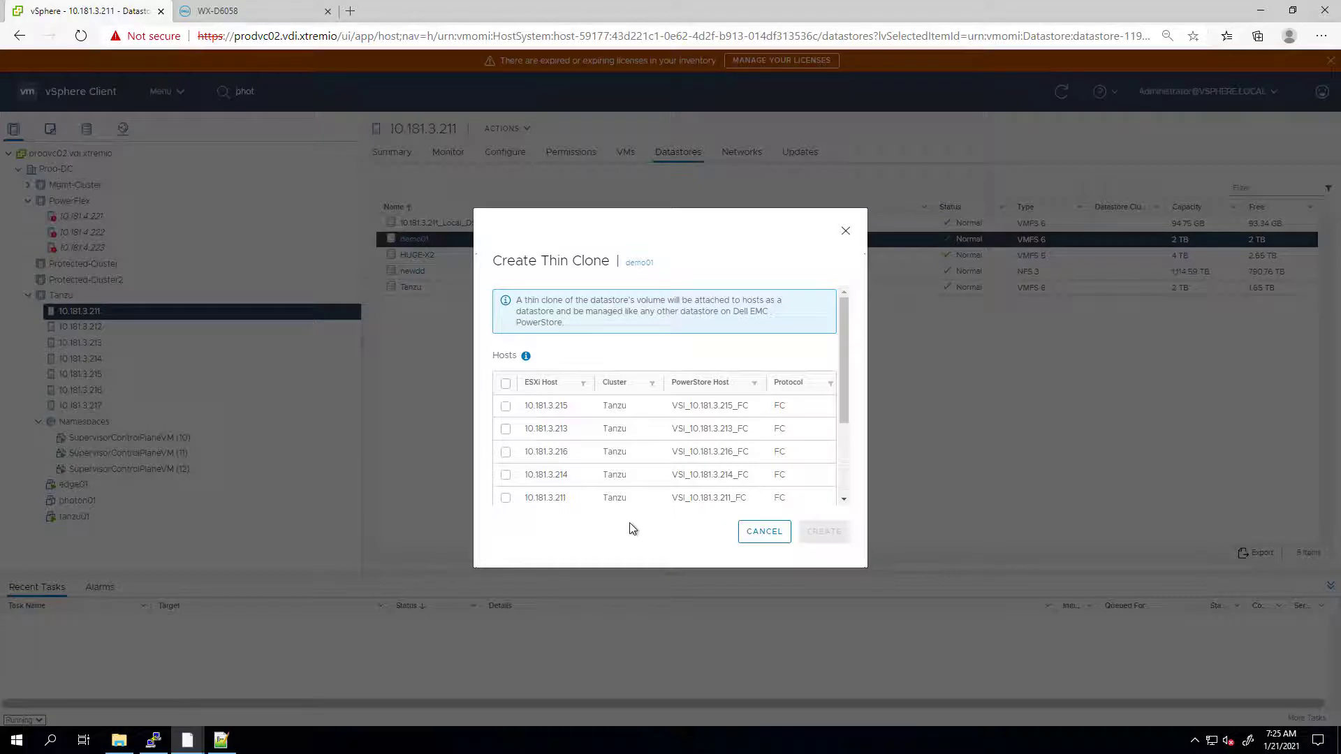
- Map demo01's thin clone to all seven Tanzu hosts with High performance and create it
scroll(619, 494, "down", 3)
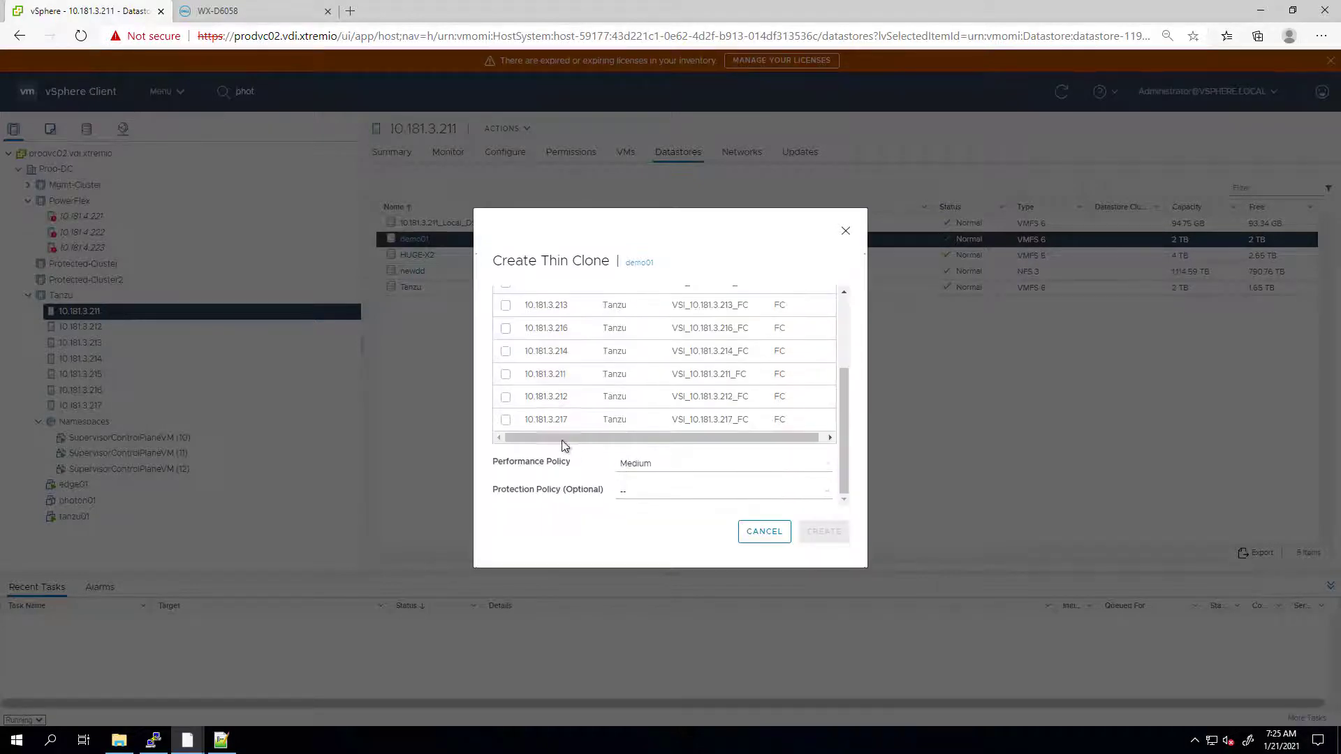
scroll(505, 388, "up", 2)
left_click(506, 326)
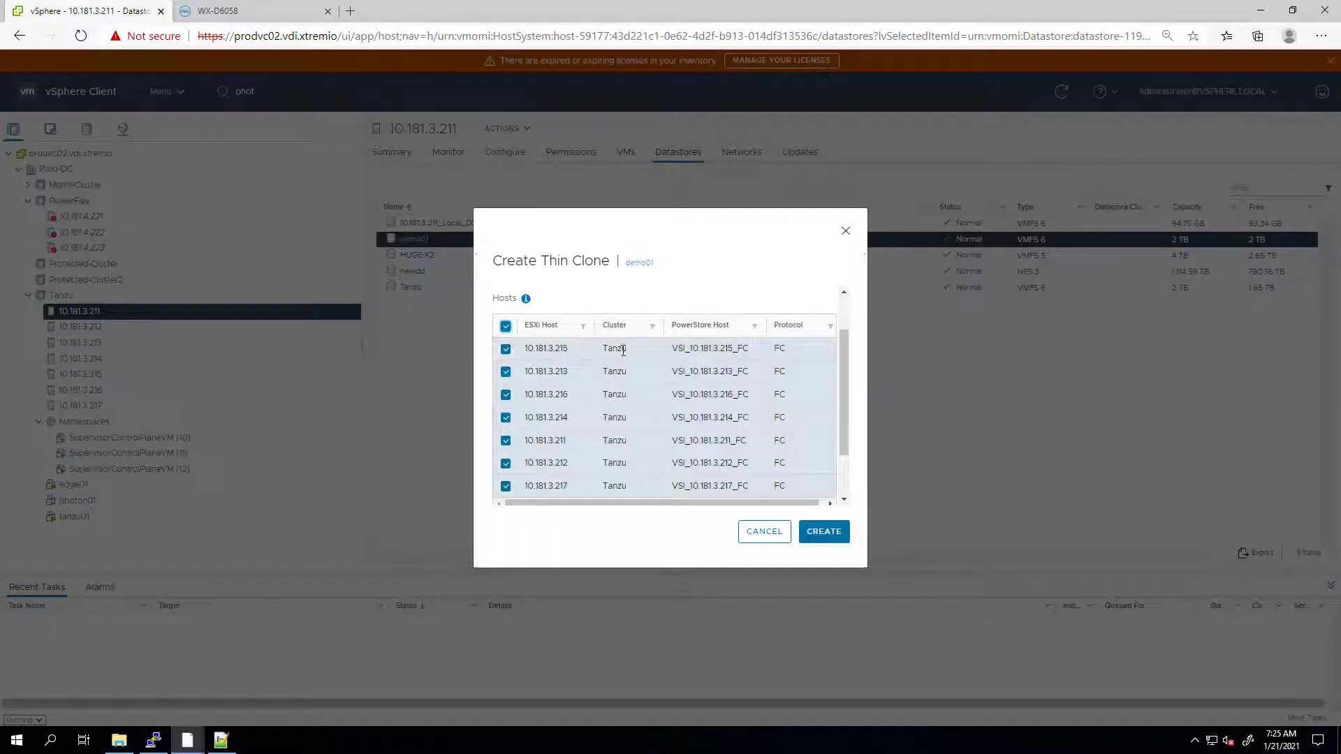
scroll(653, 430, "down", 2)
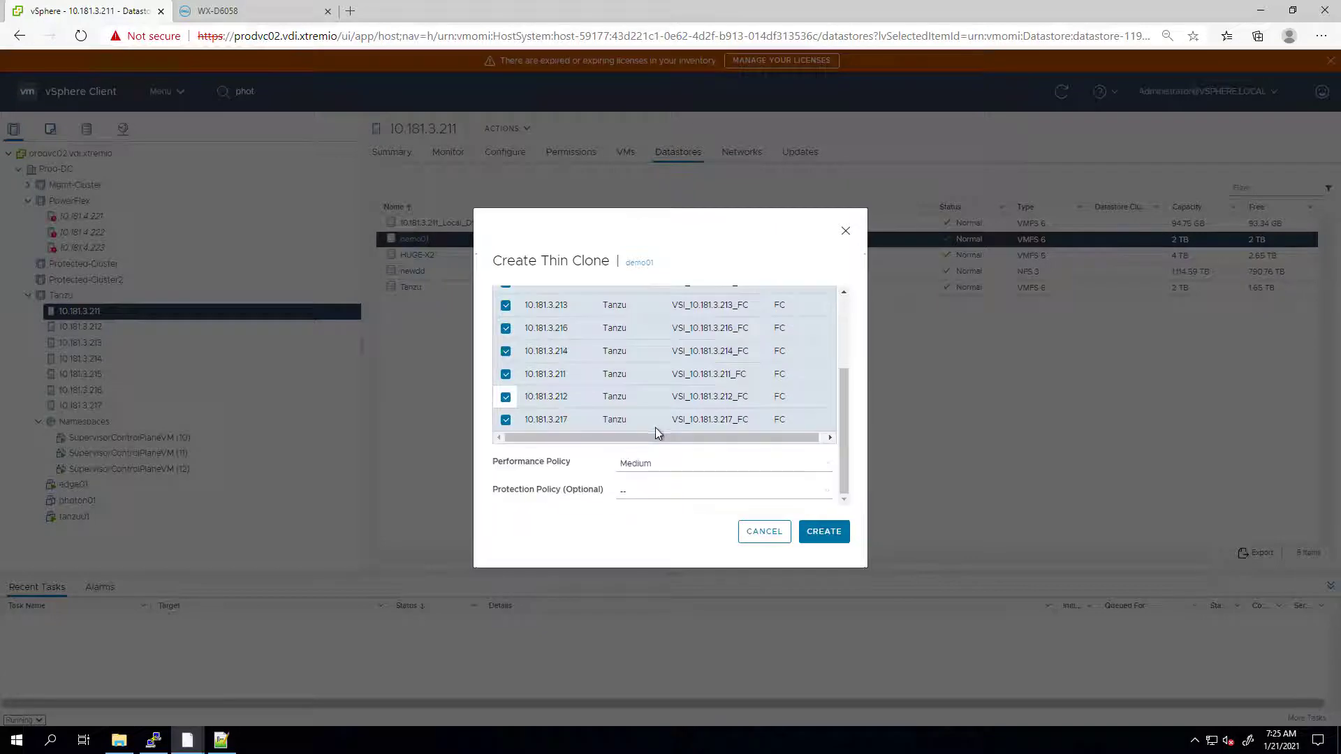
left_click(692, 468)
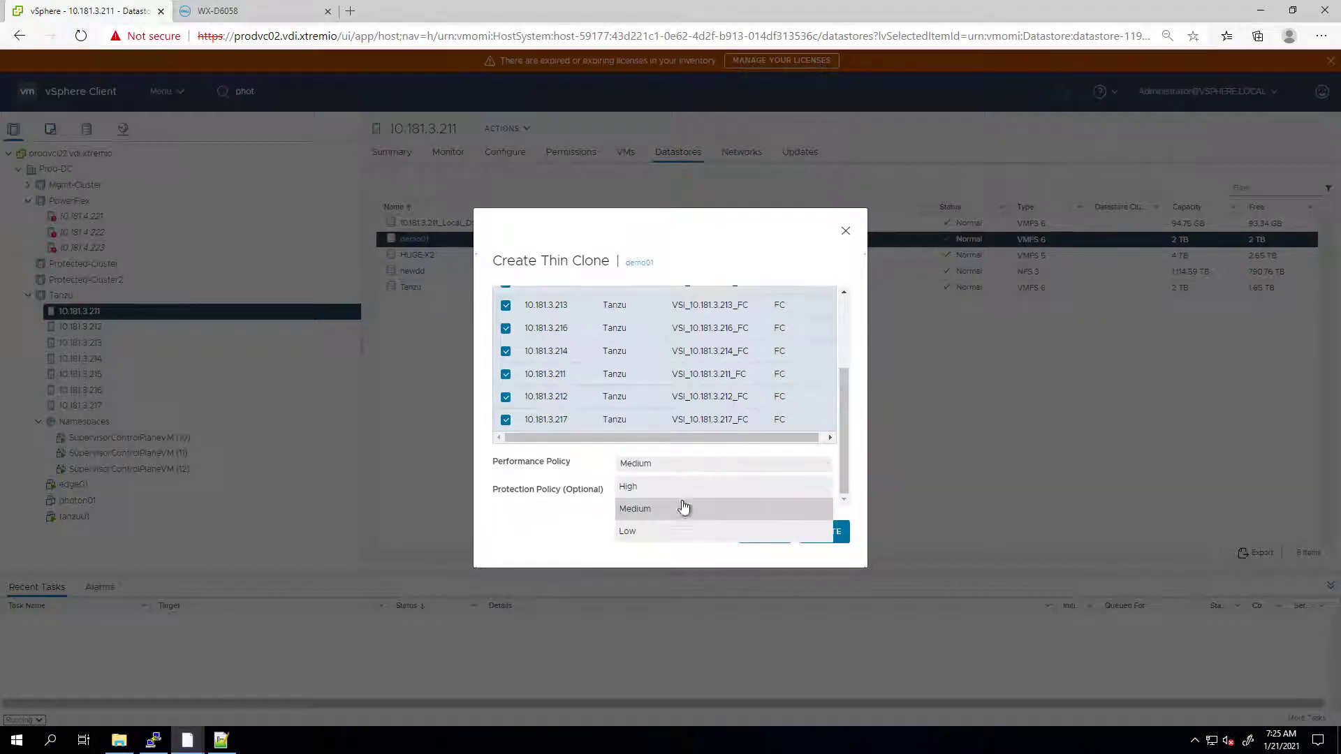
left_click(650, 483)
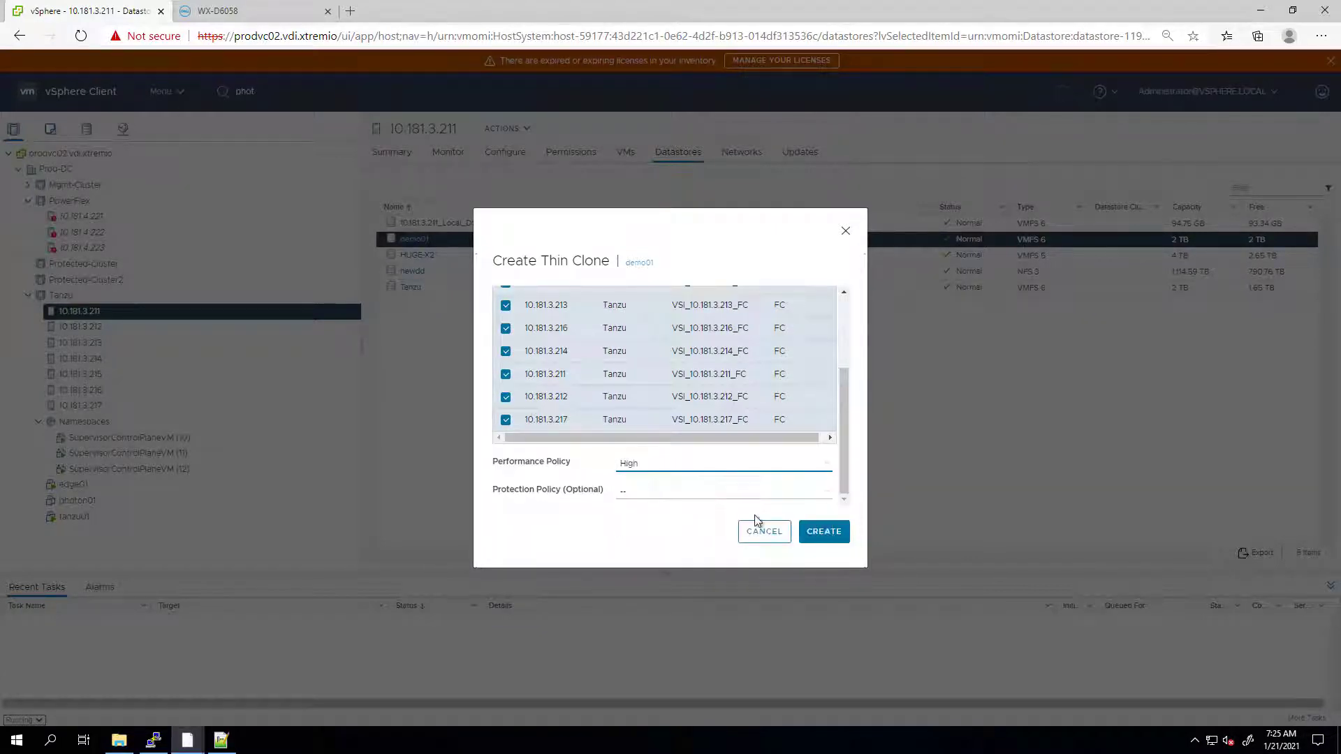
left_click(825, 538)
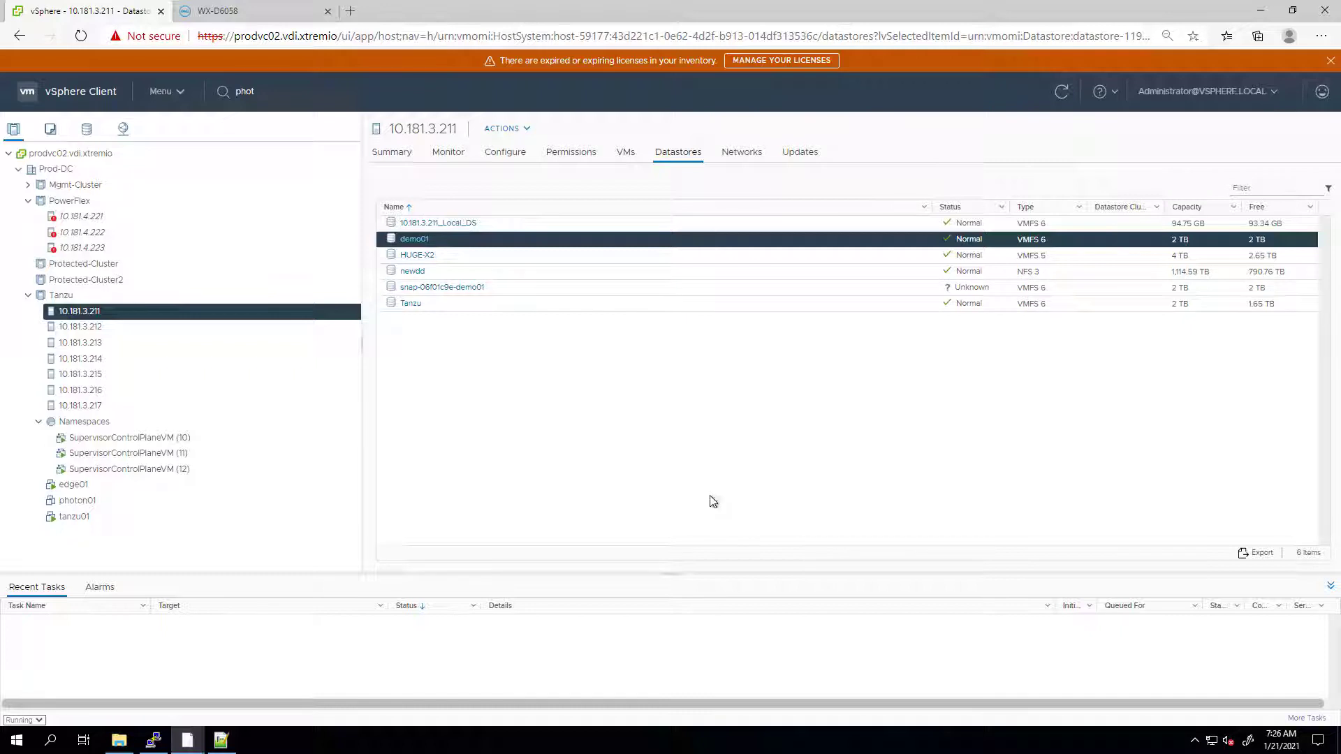
- Create a folder named 'demo folder' on the snap-06f01c9e-demo01 datastore
left_click(266, 11)
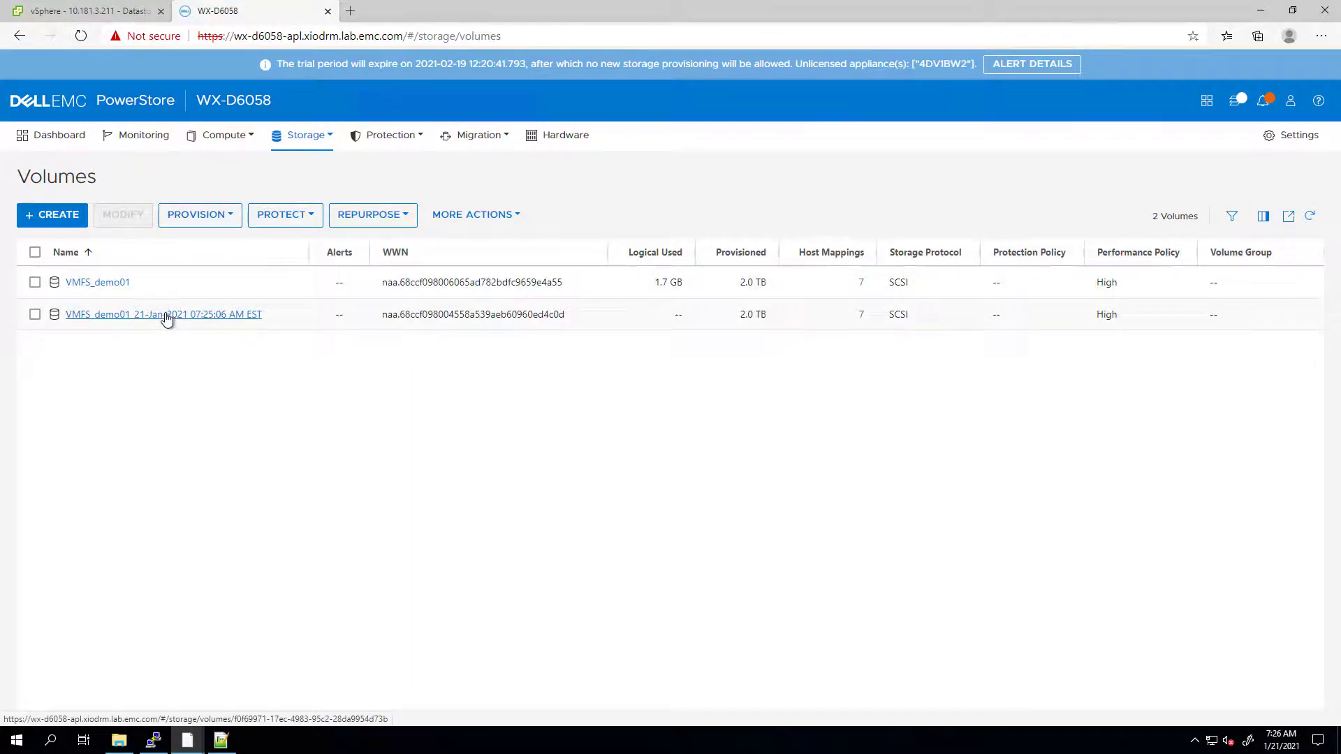
left_click(118, 10)
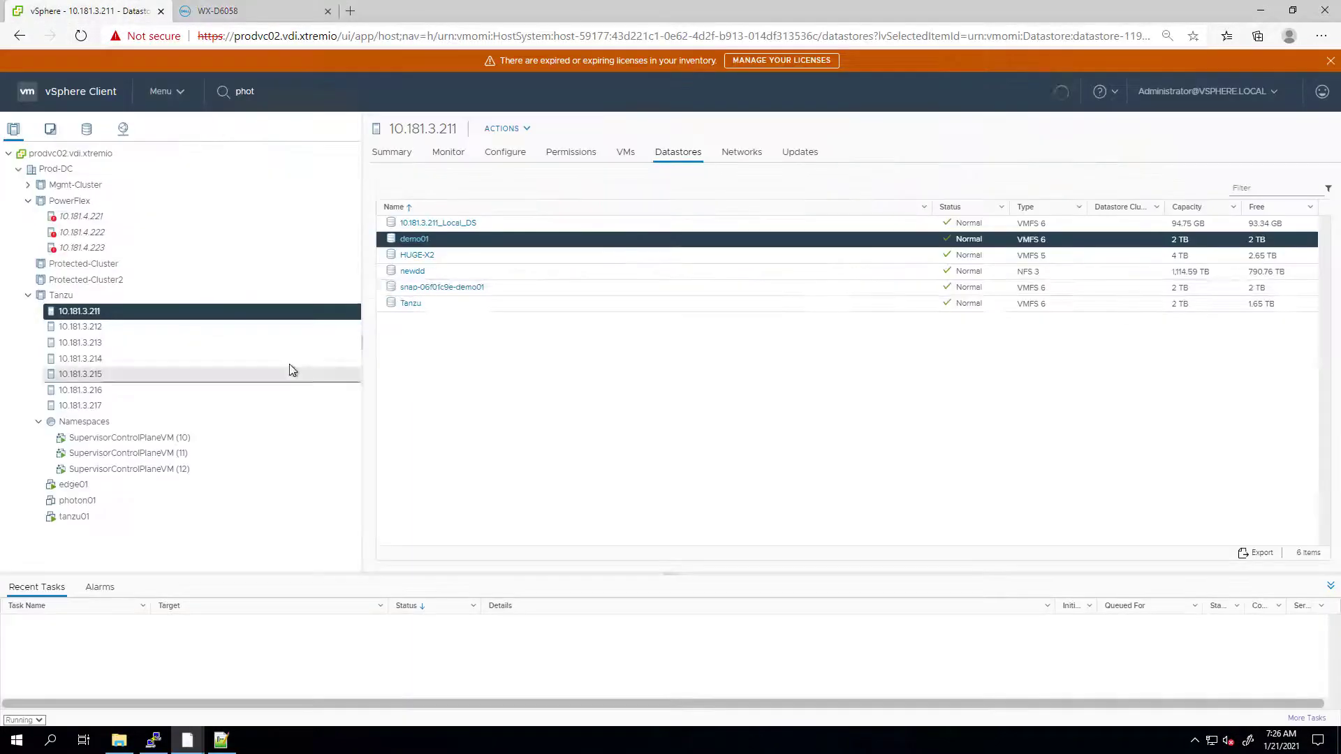
left_click(444, 293)
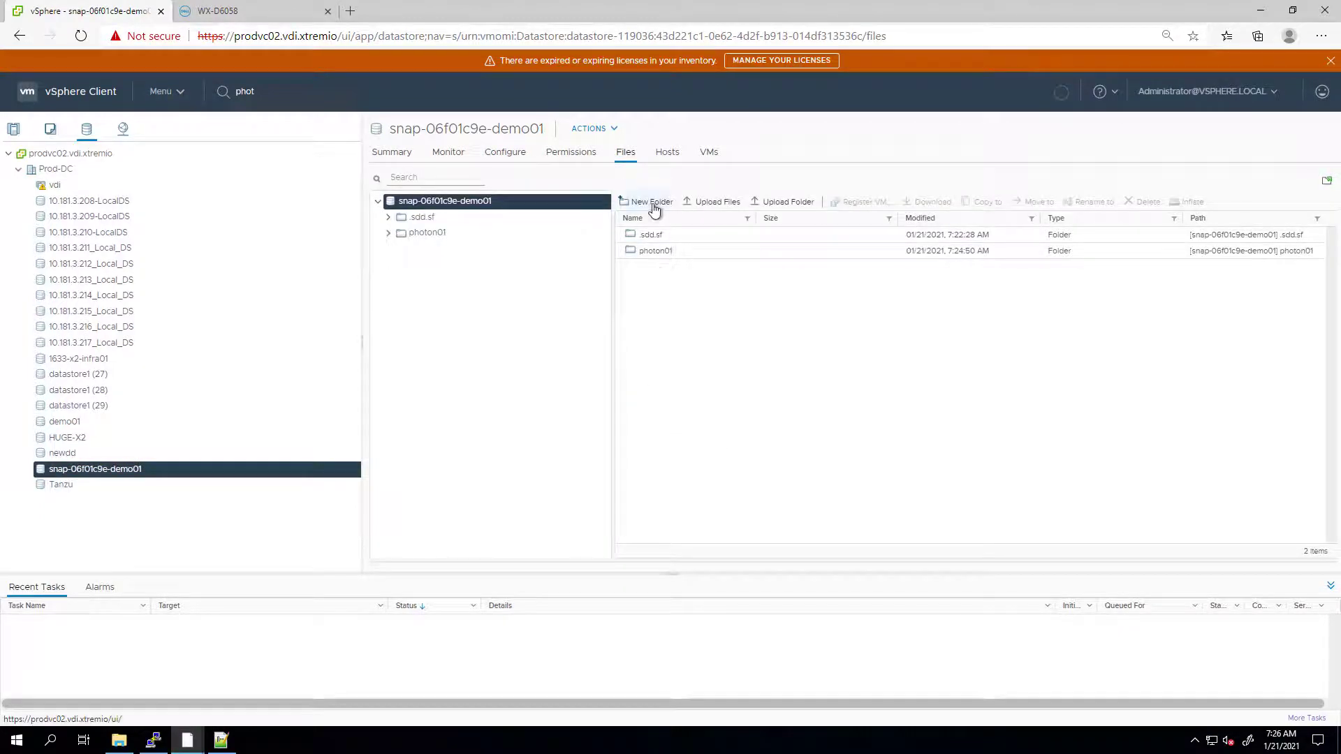
left_click(655, 208)
type("demo folder")
left_click(808, 434)
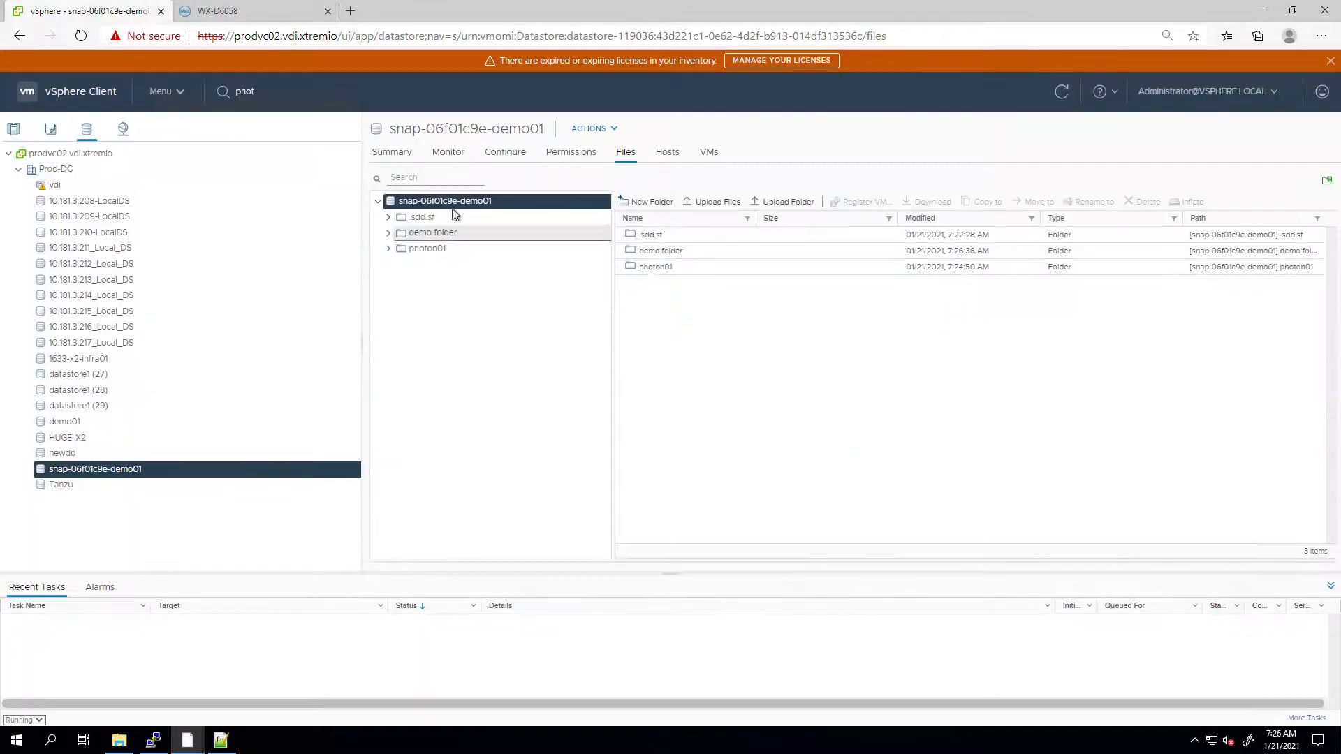
- Open demo01's files from host 10.181.3.211's datastores list
left_click(13, 128)
right_click(79, 311)
left_click(824, 447)
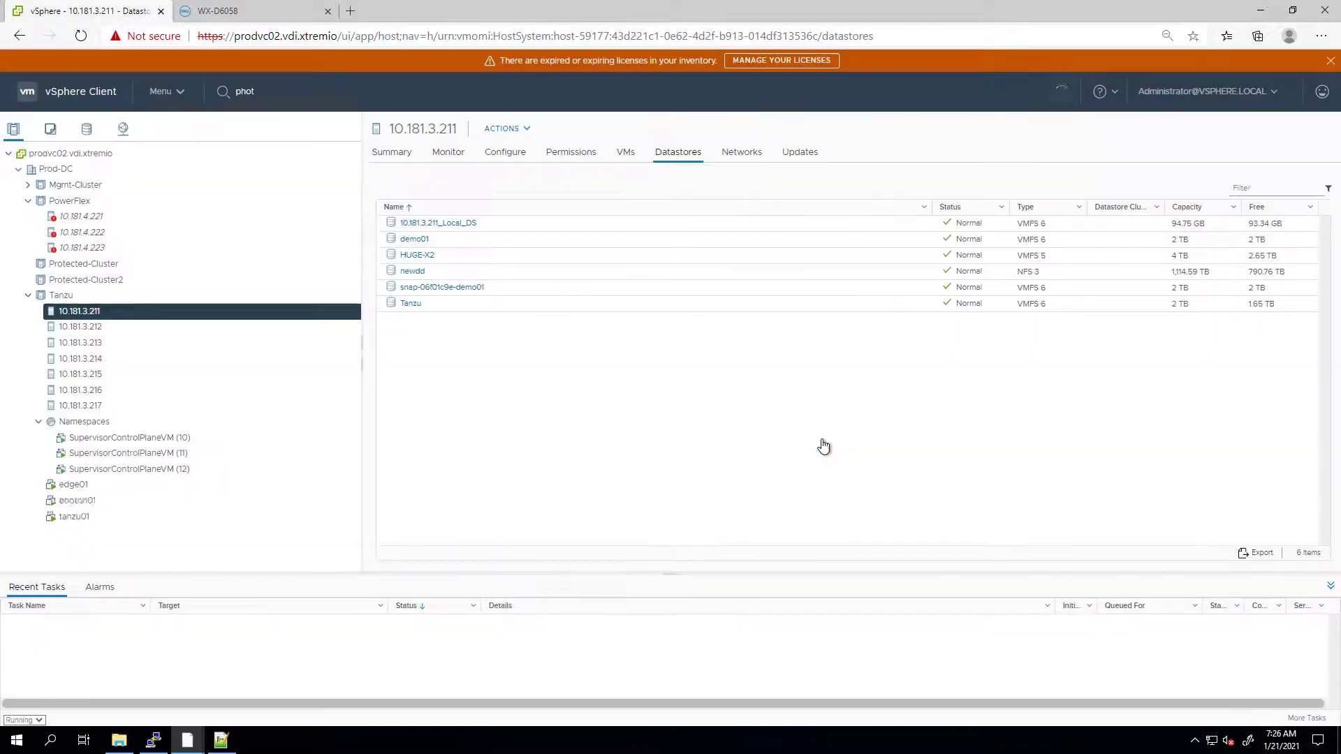
left_click(414, 239)
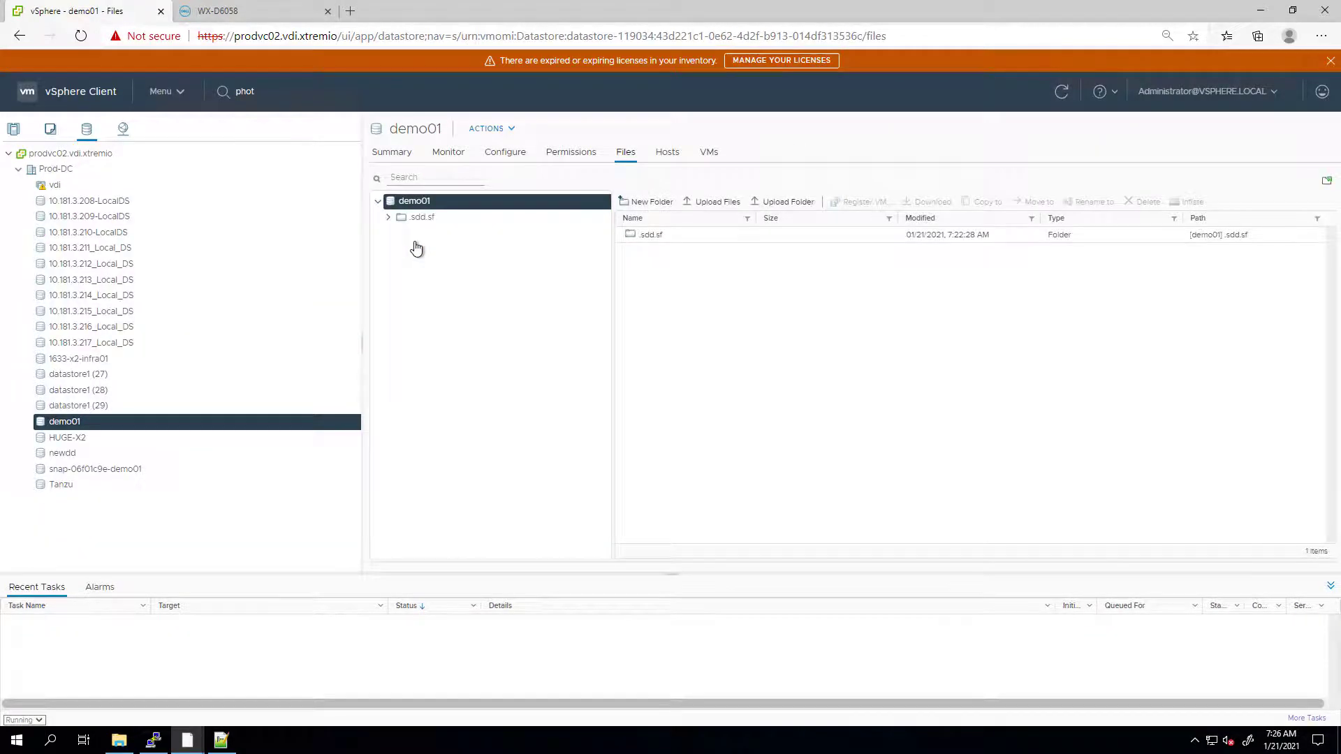
- Review demo01's VSI storage details: WX-D6058, volume VMFS_demo01, 2 TB, High policy
left_click(498, 152)
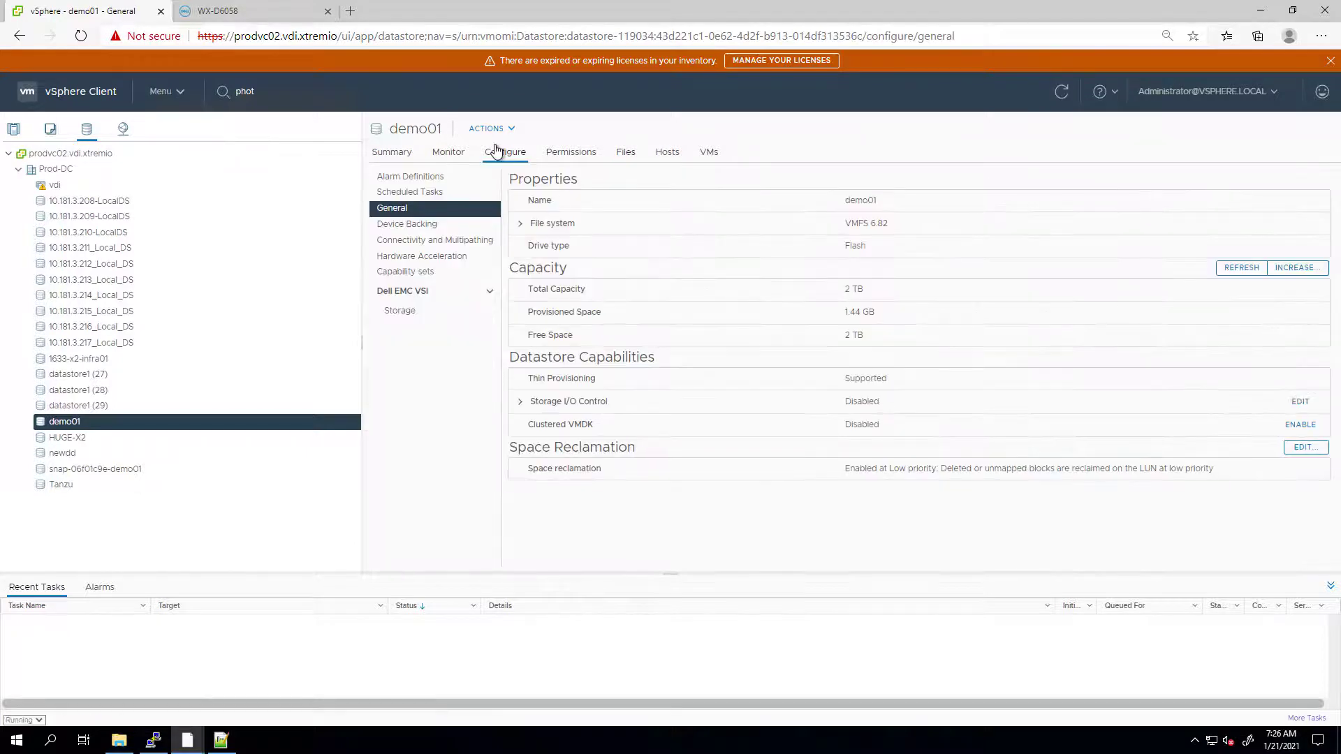
left_click(419, 312)
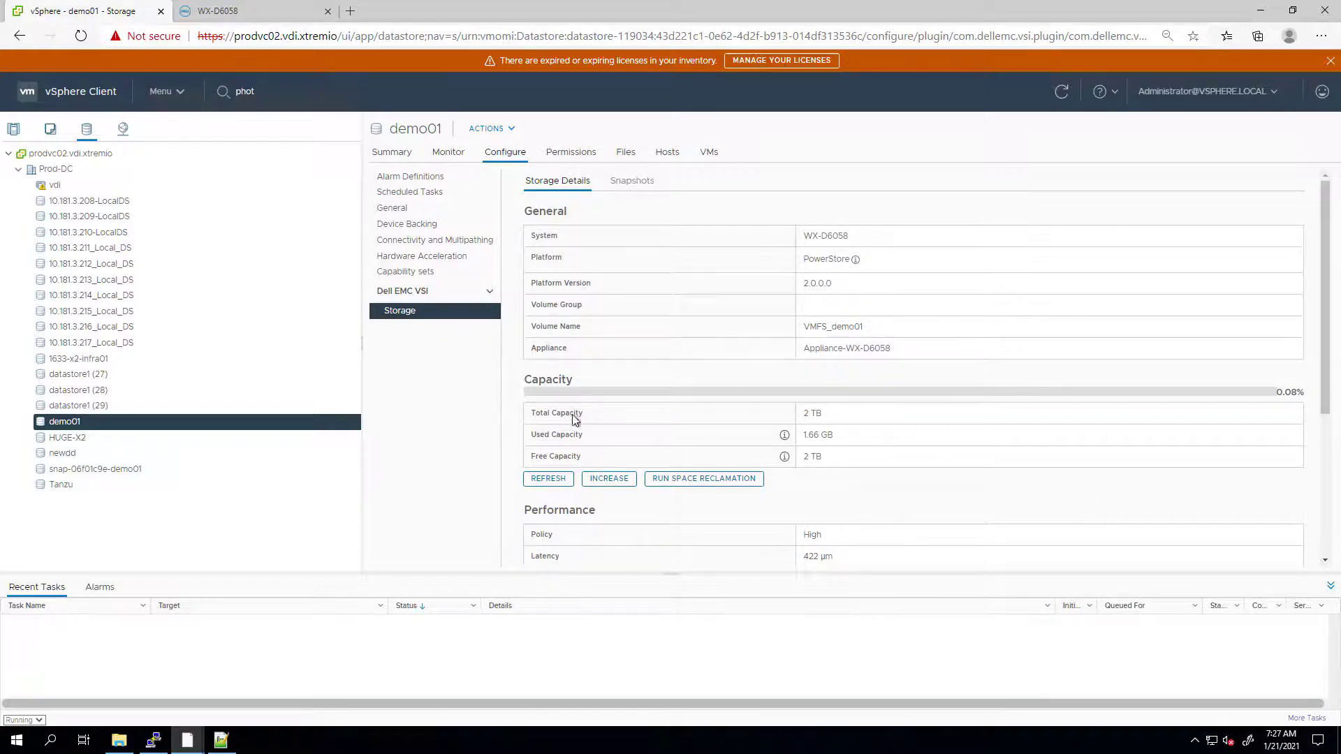
scroll(587, 446, "down", 3)
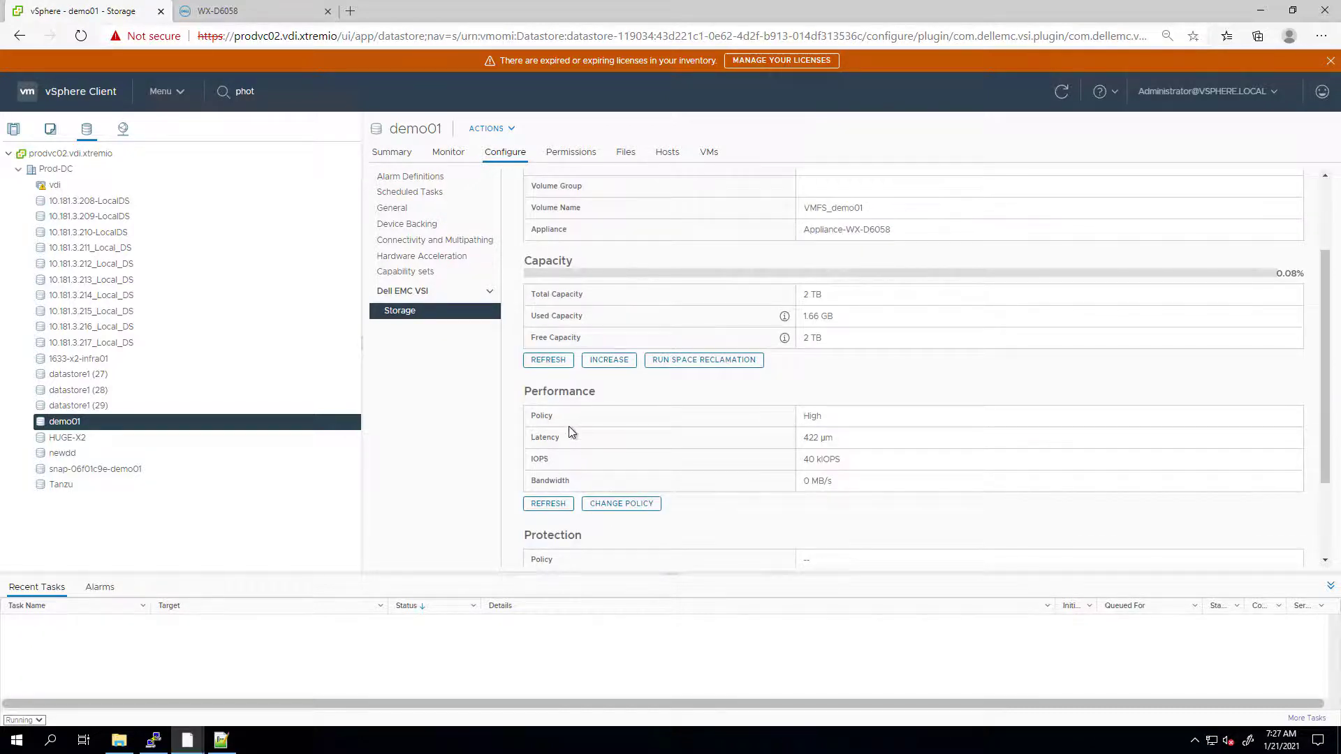
scroll(569, 436, "down", 3)
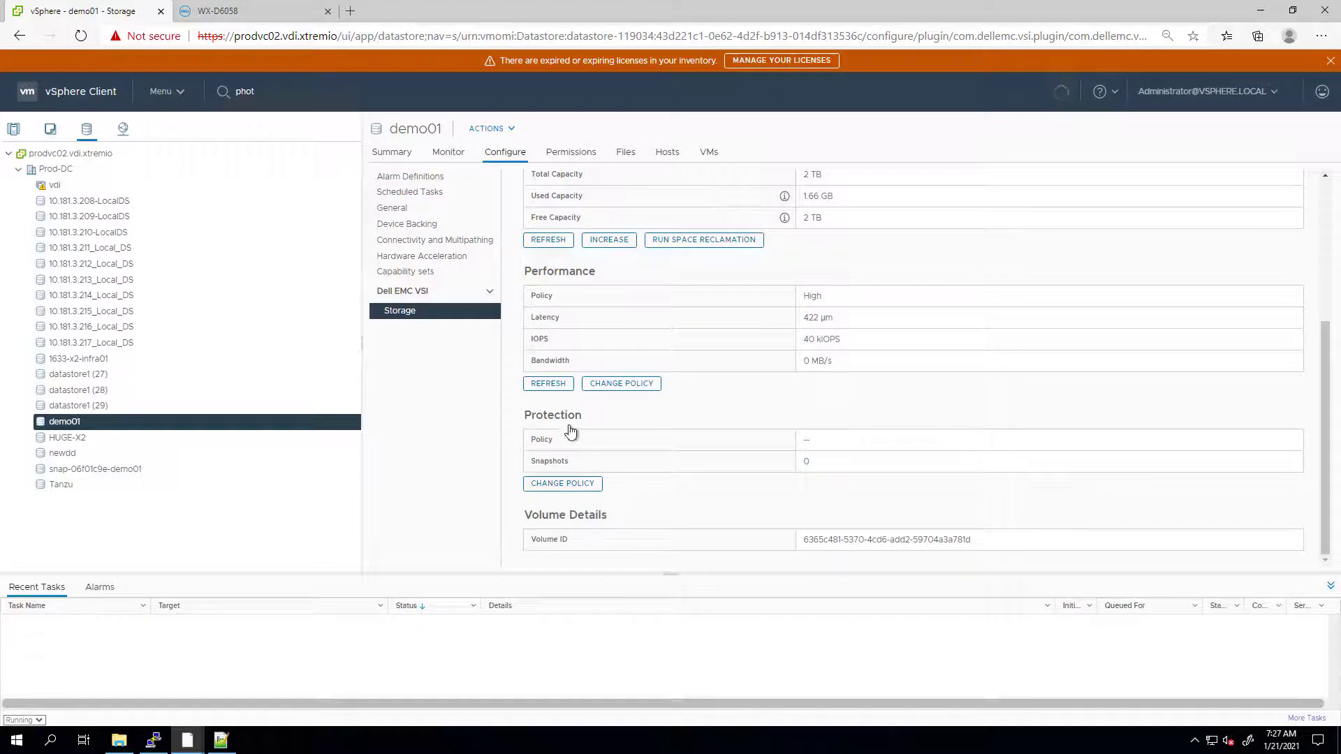
scroll(541, 426, "up", 6)
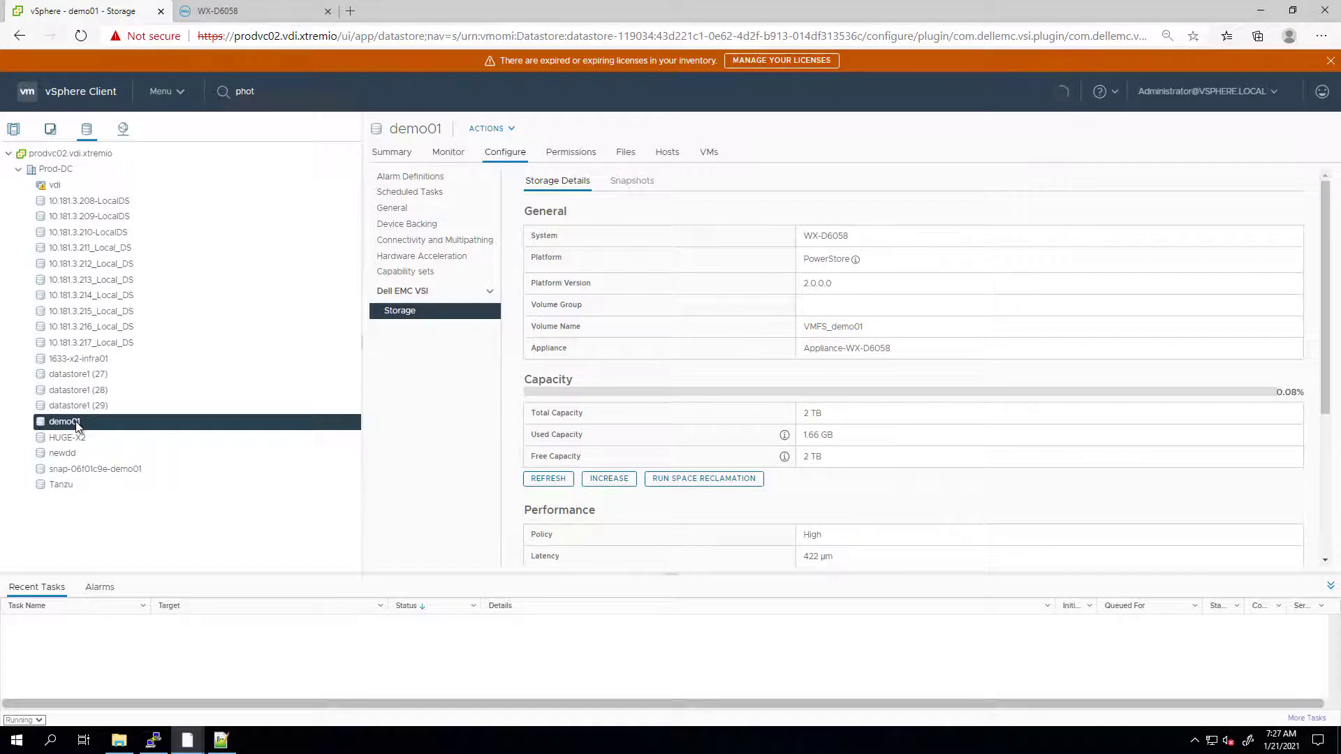
- Refresh demo01 from snap-06f01c9e-demo01 with backup snapshot snap1, then check its four folders
right_click(76, 426)
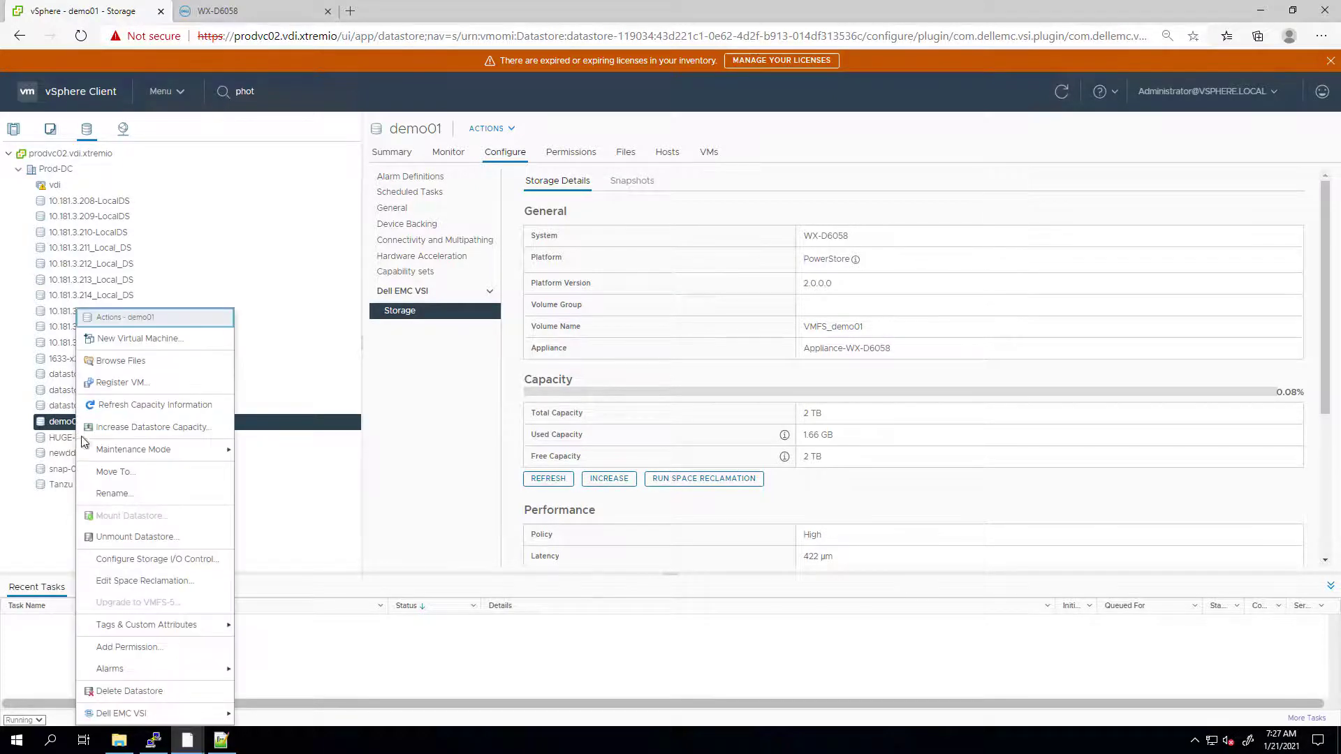
mouse_move(203, 715)
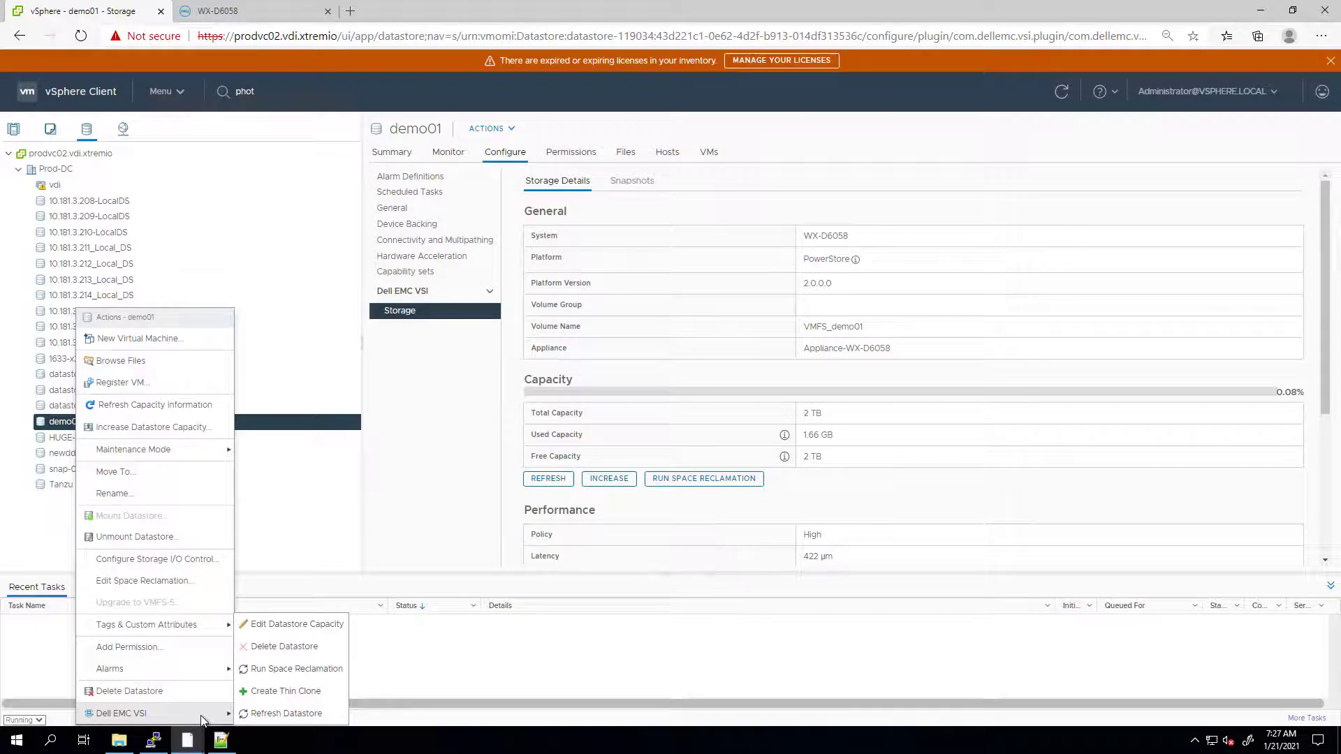
left_click(273, 714)
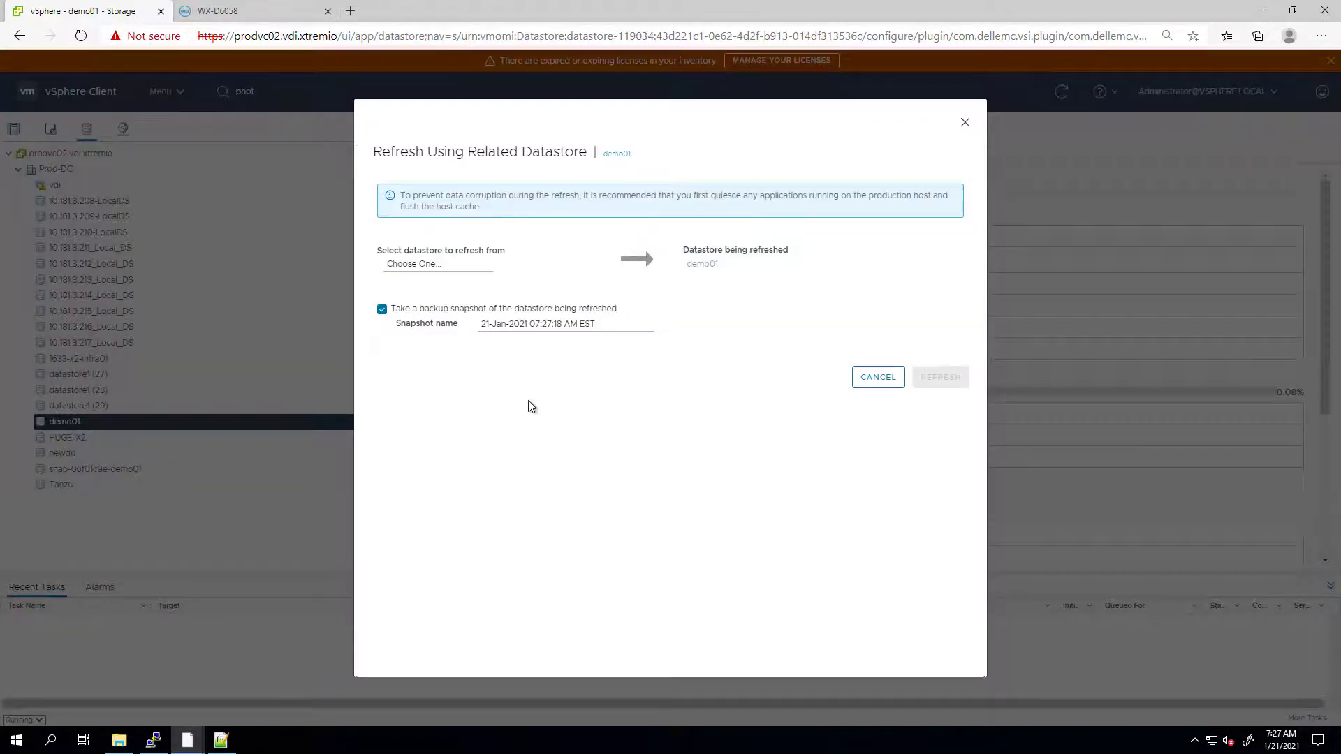
left_click(428, 266)
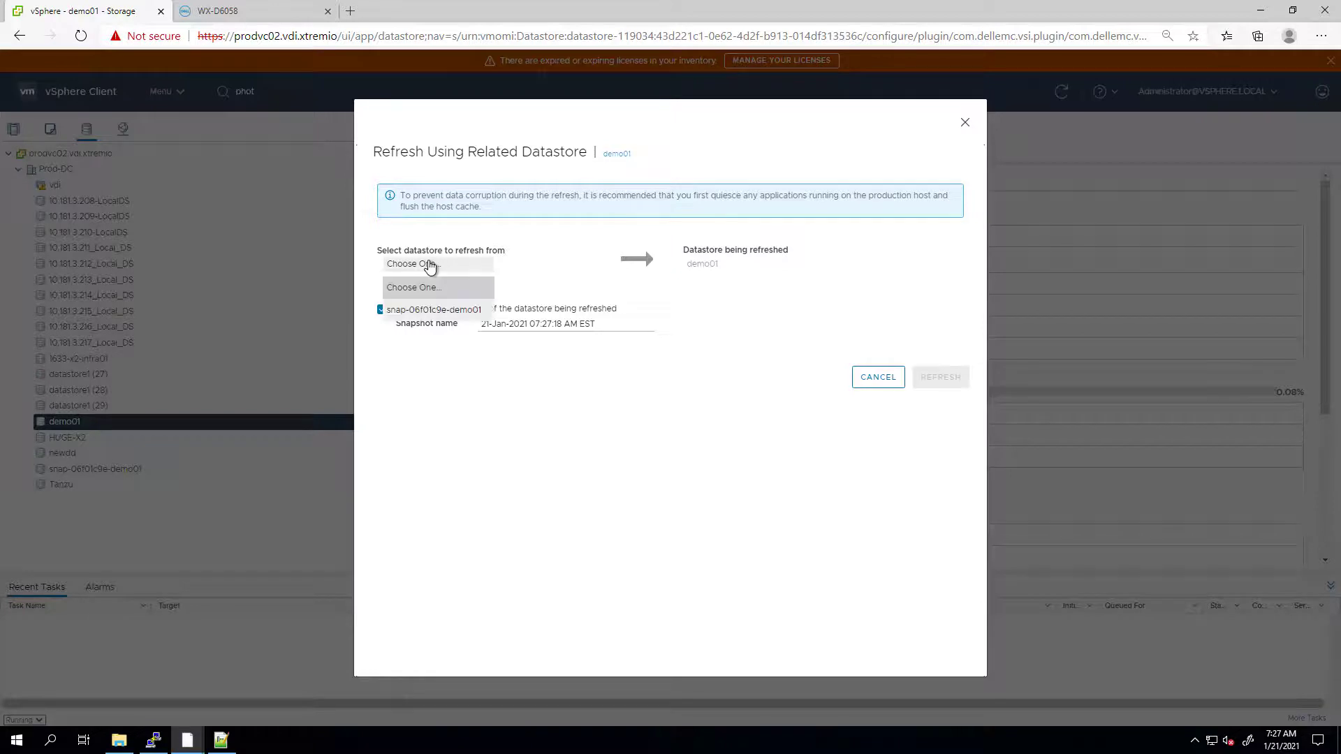
left_click(432, 309)
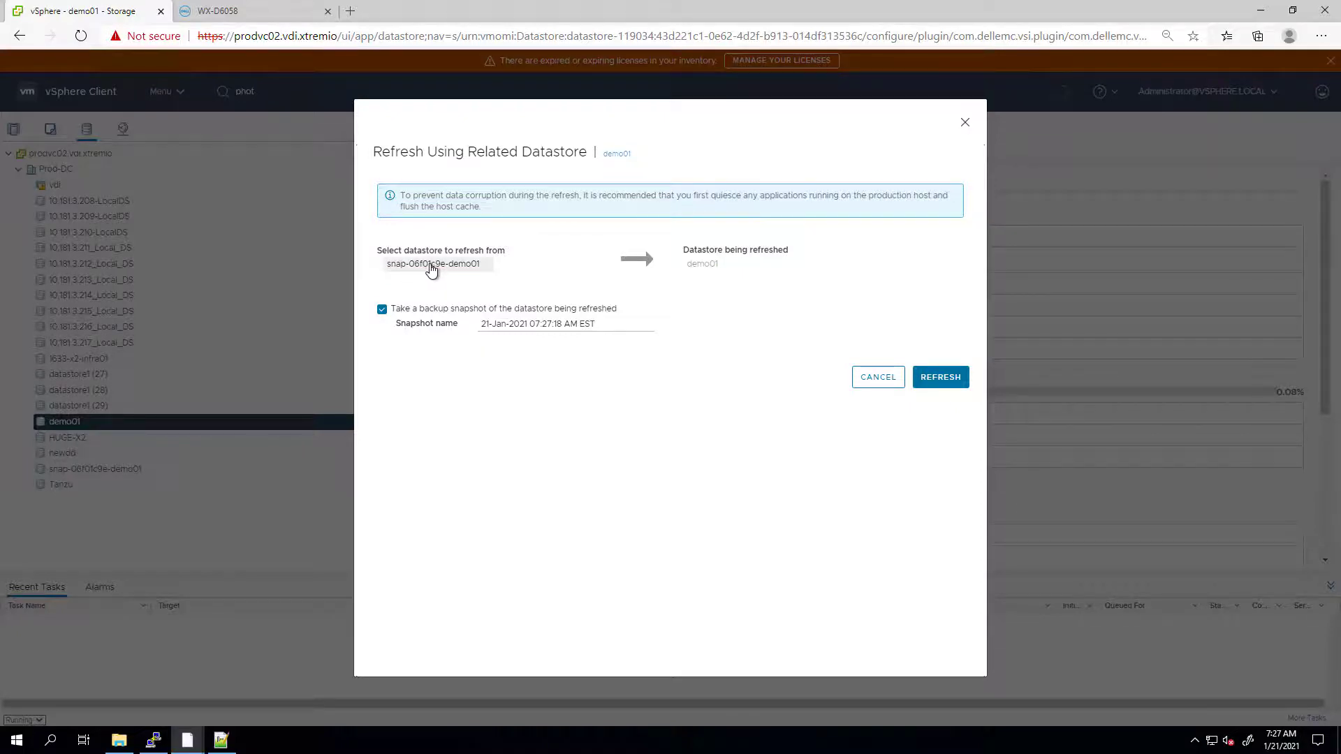
left_click(455, 328)
type("sn")
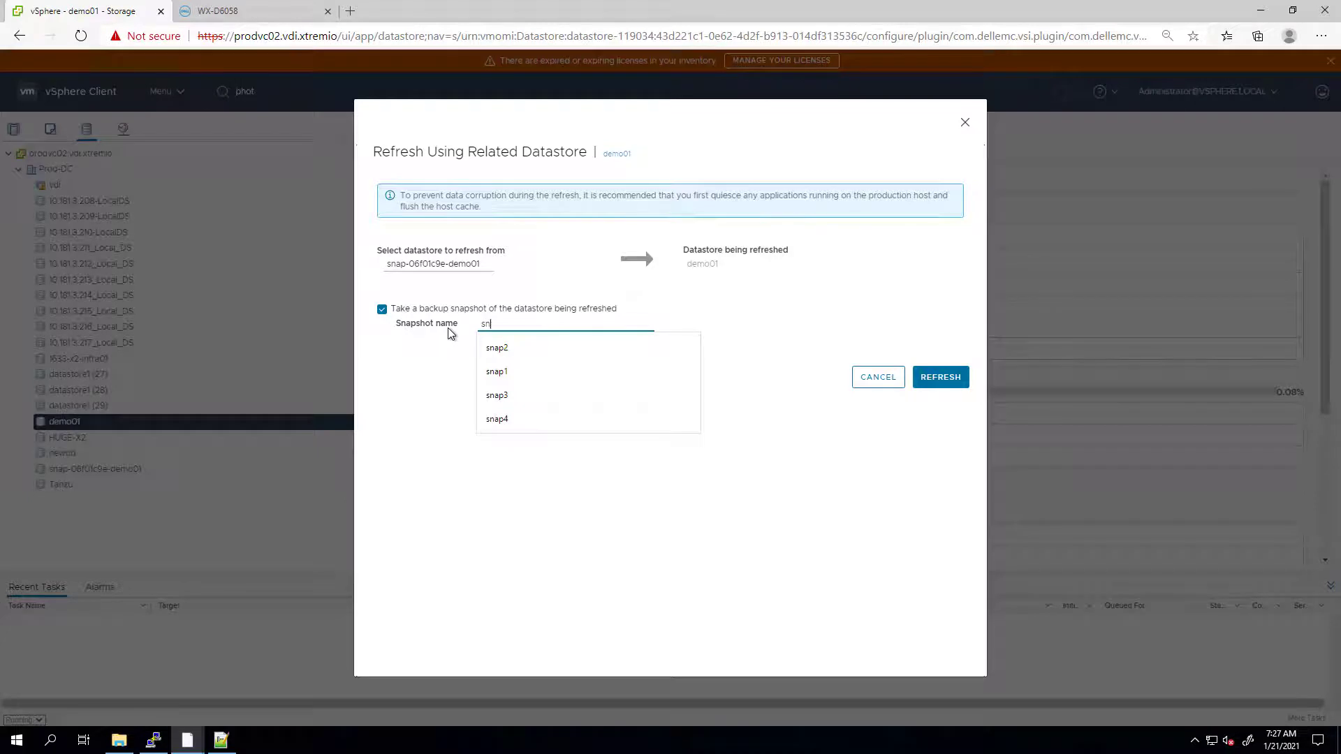
type("ap1")
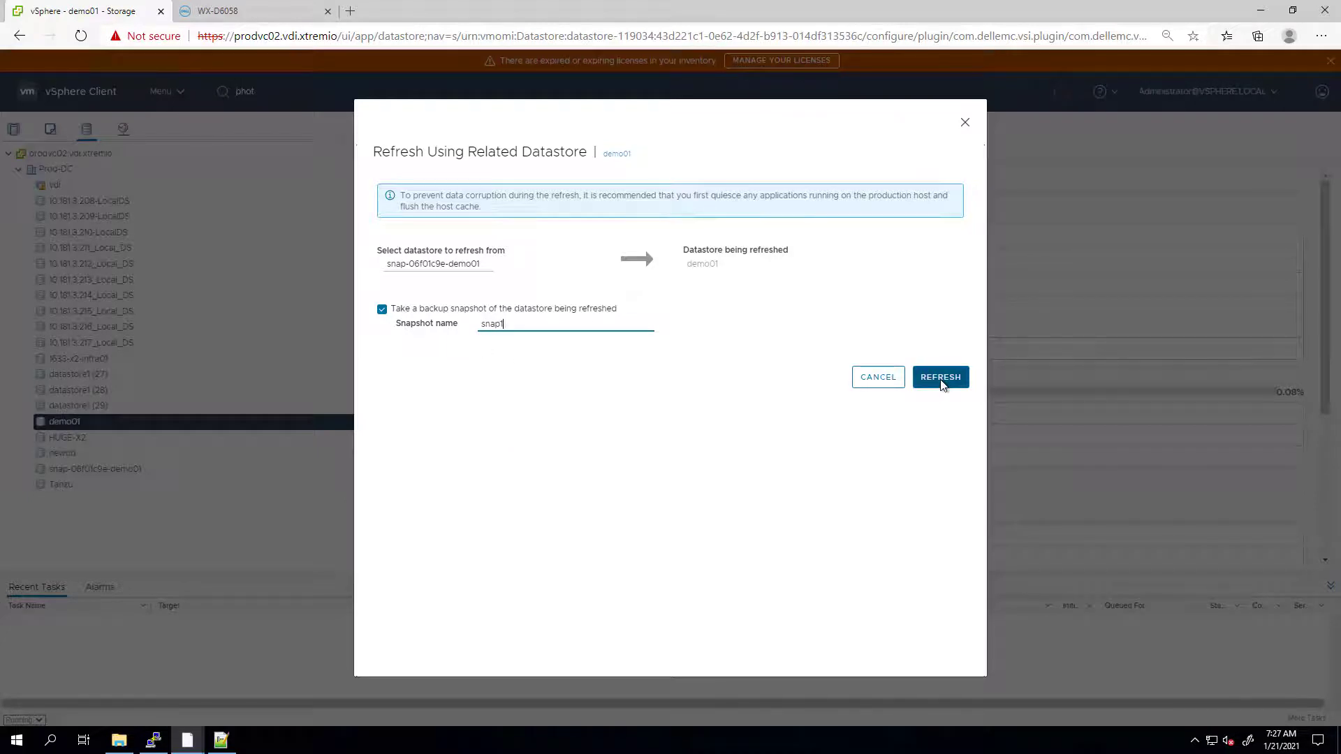
left_click(940, 378)
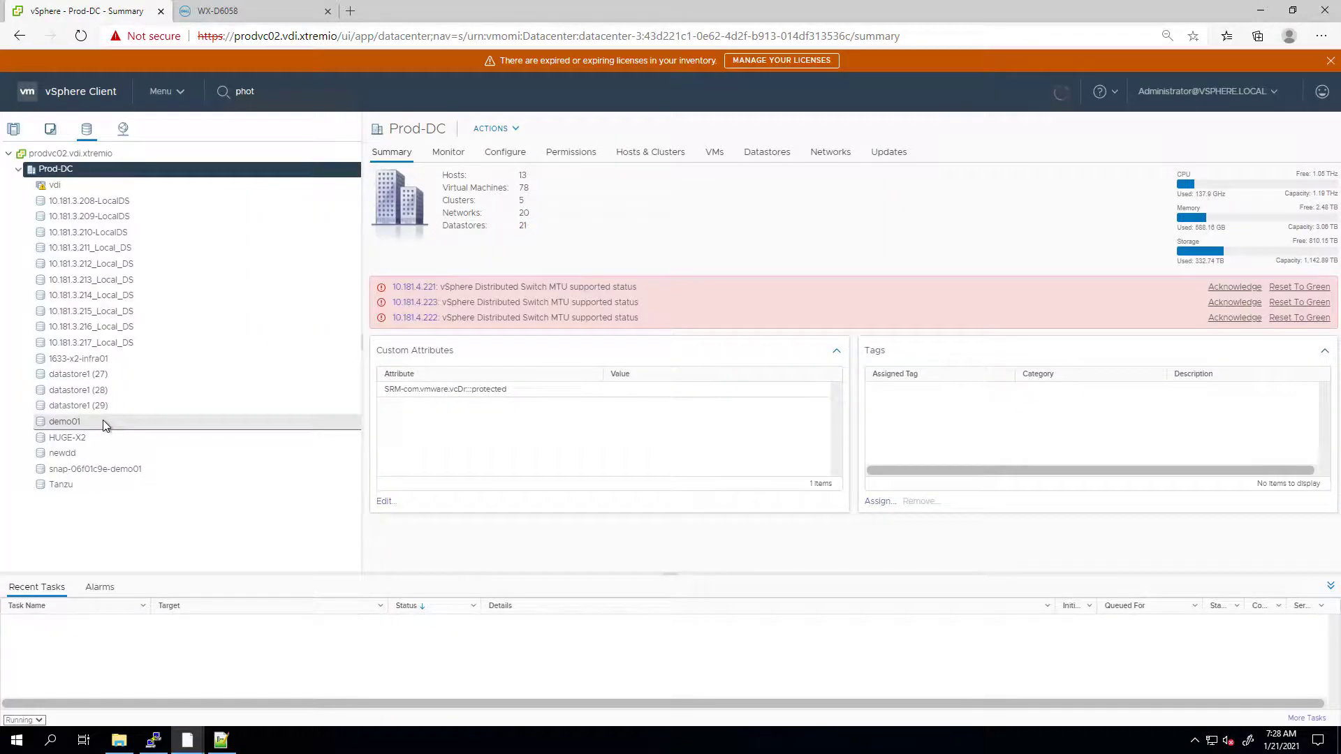
left_click(103, 421)
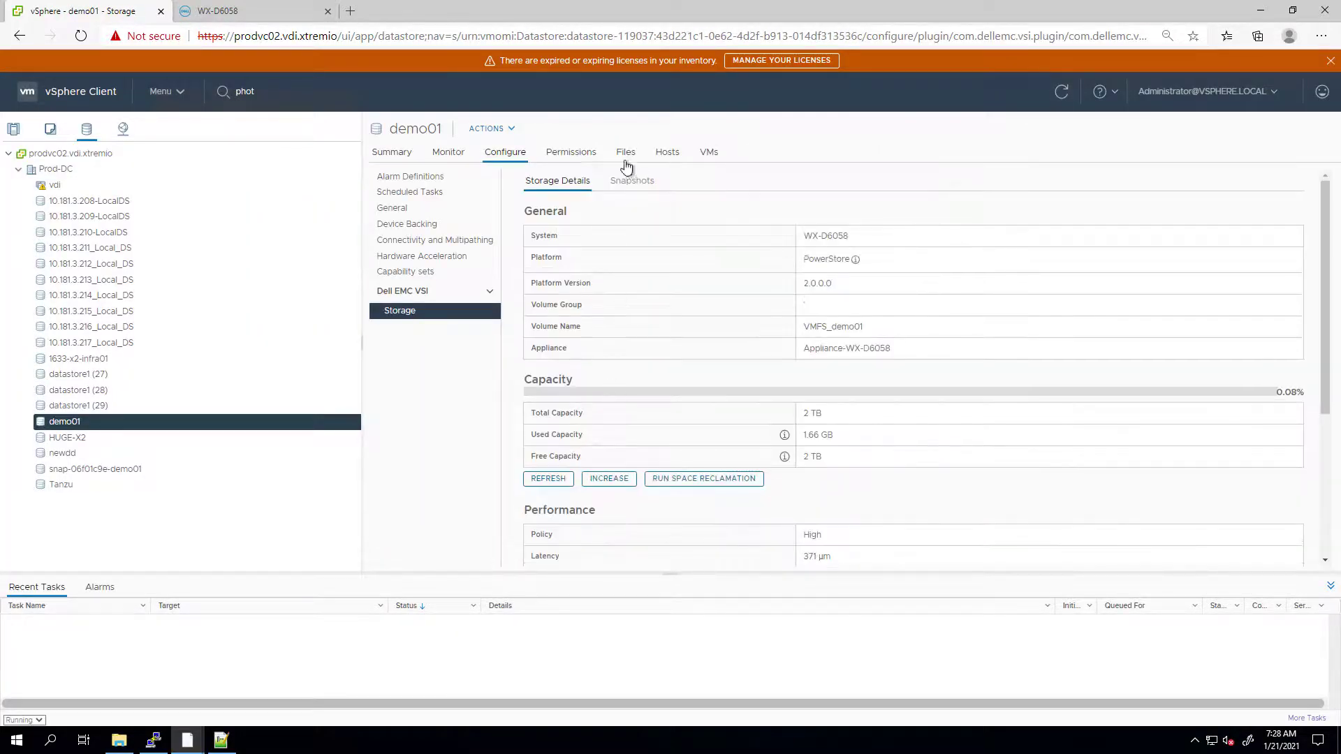
left_click(624, 162)
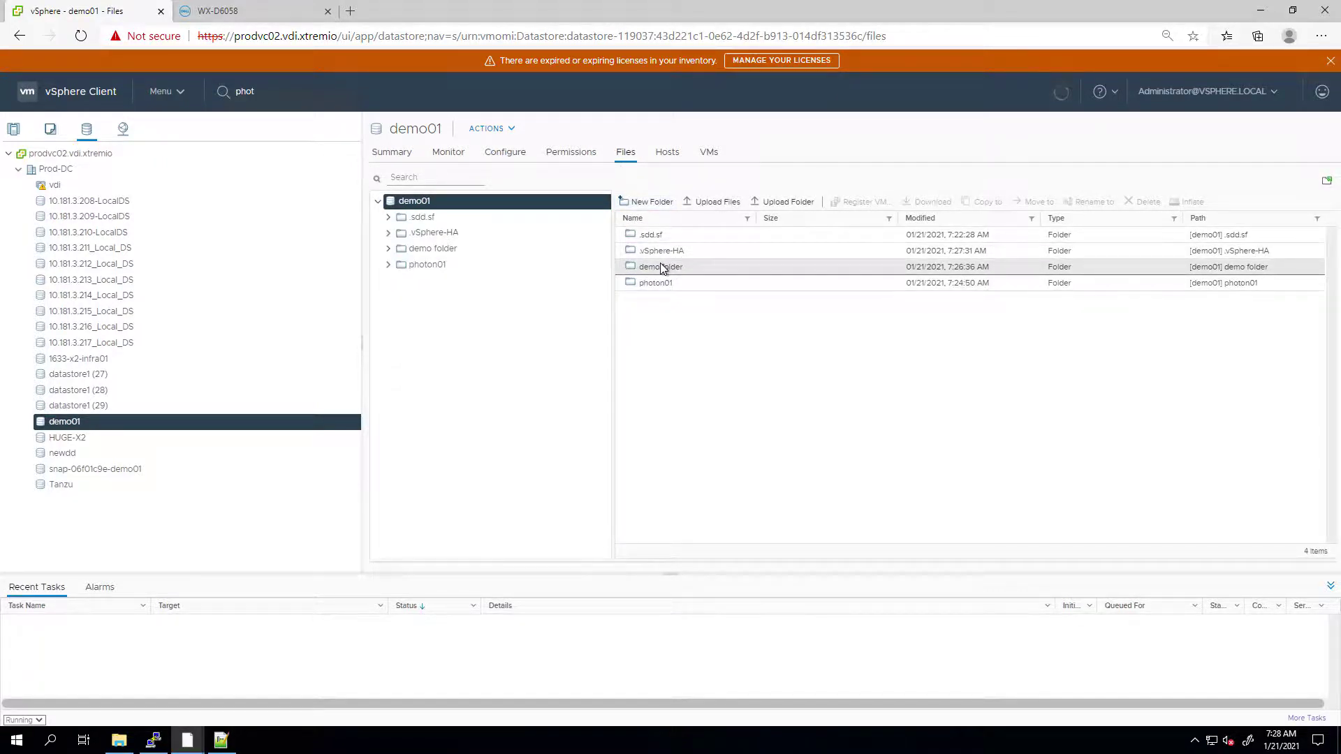
- Confirm in PowerStore that VMFS_demo01 lists snap1 as its only user snapshot
left_click(244, 12)
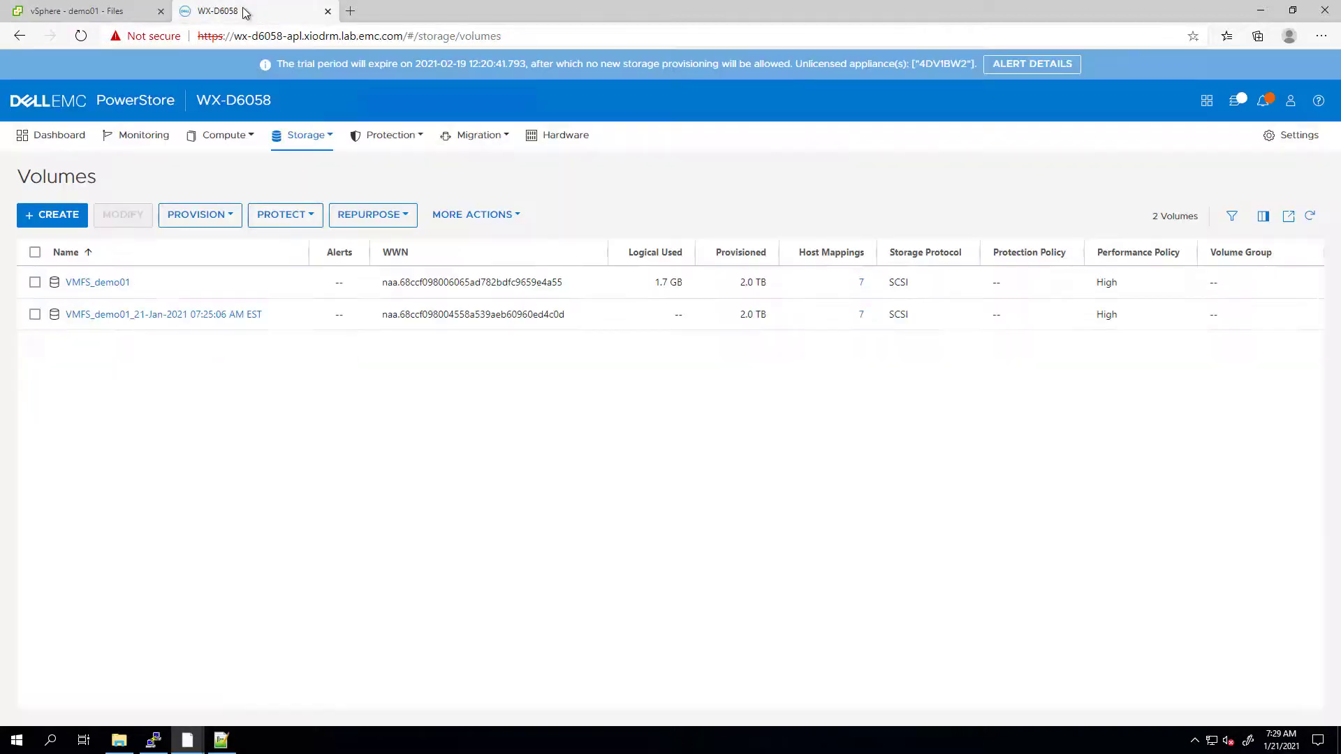
left_click(93, 284)
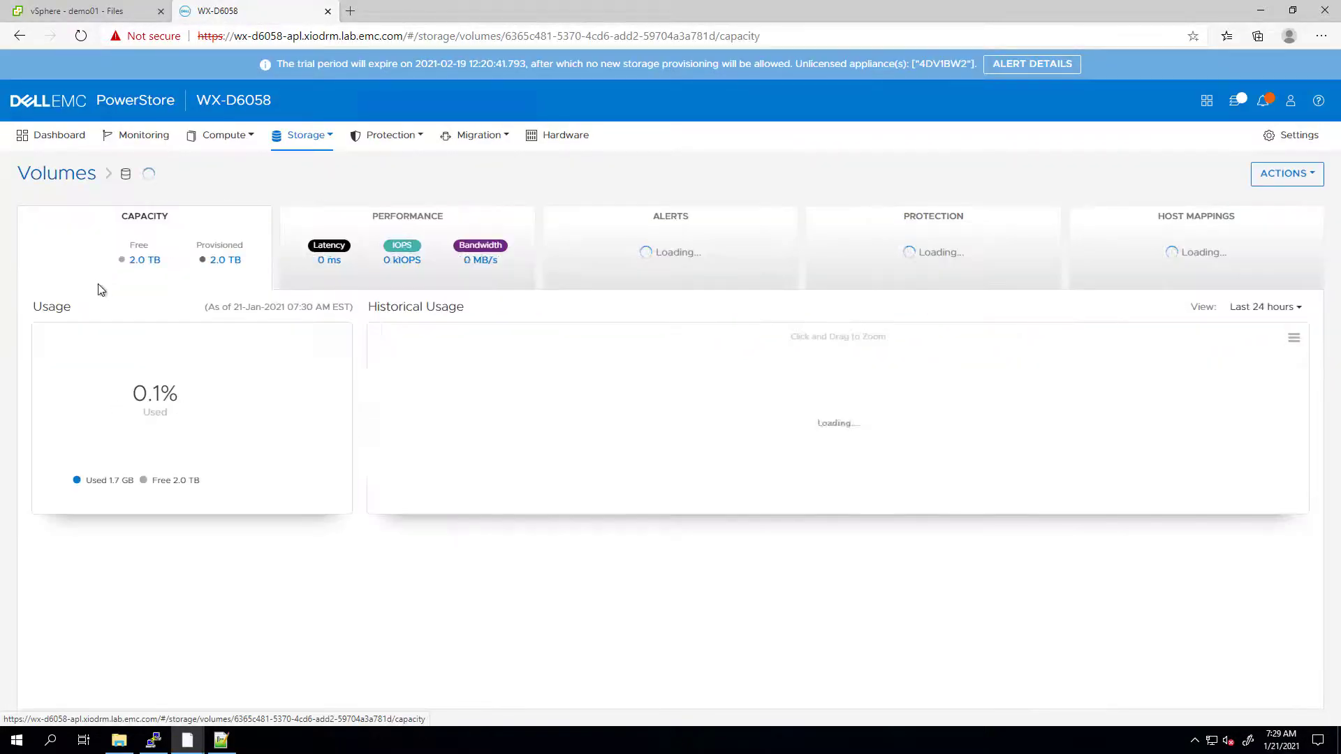
left_click(851, 269)
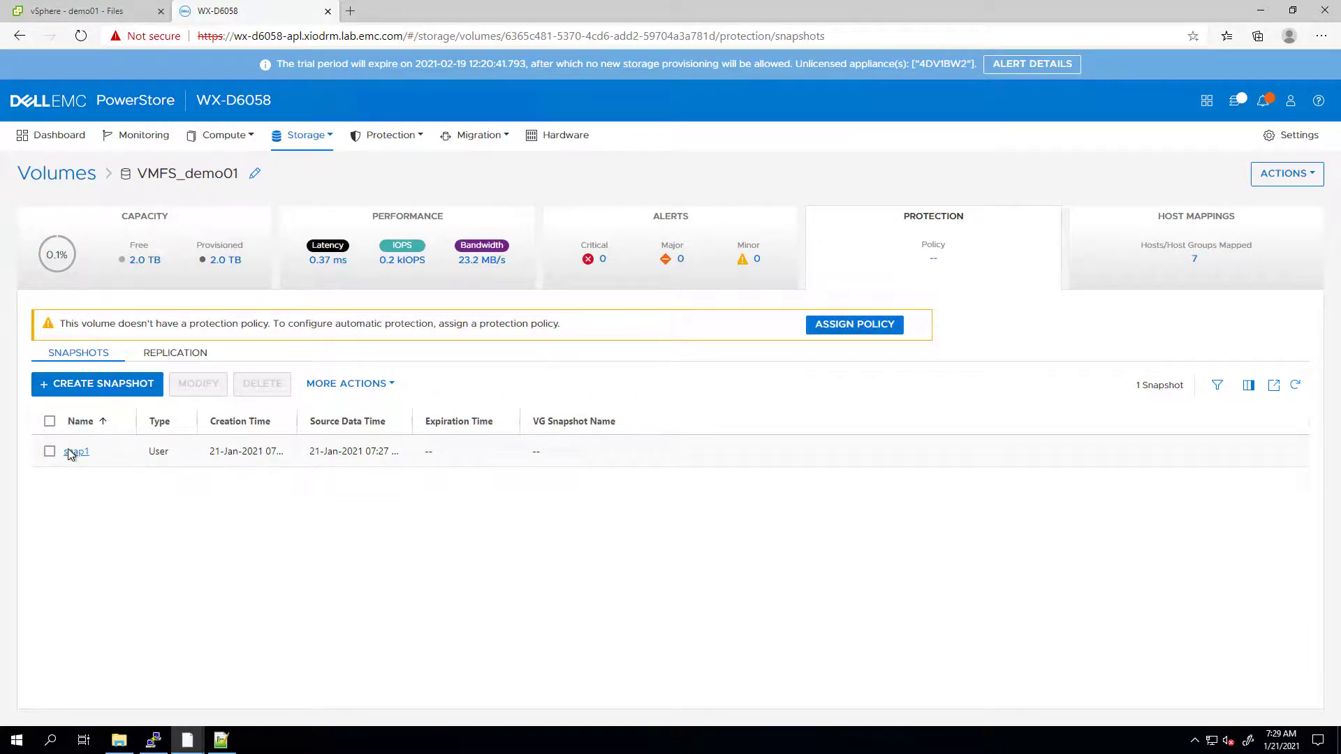
left_click(89, 15)
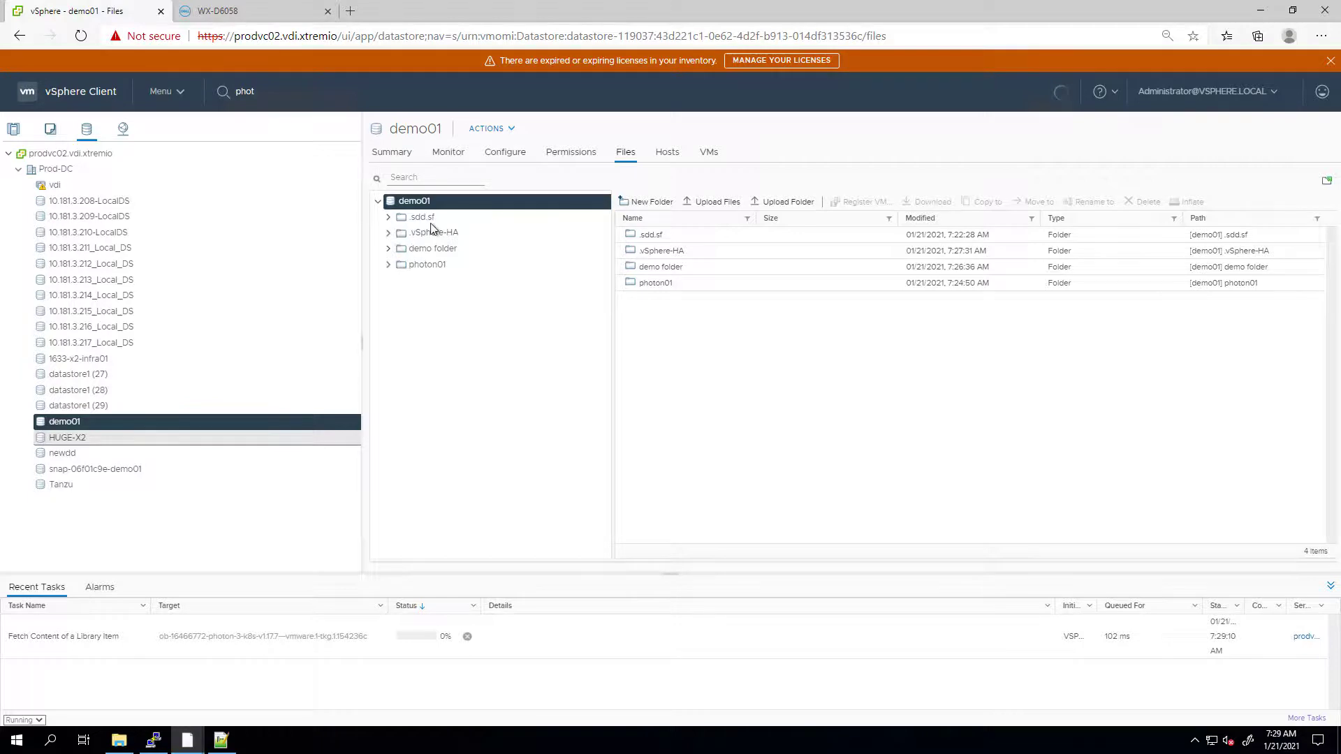
- Select snap1 among demo01's Dell EMC VSI snapshots and start a datastore refresh from it
left_click(500, 153)
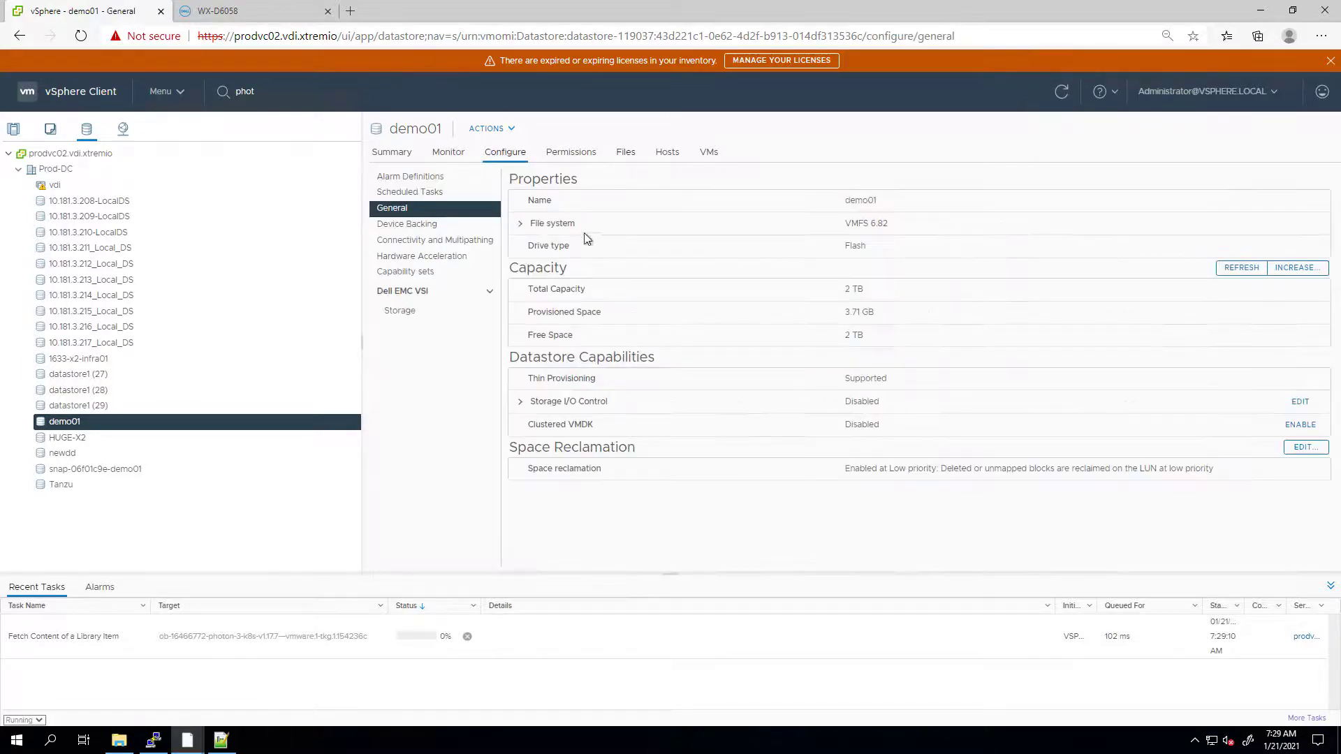
left_click(441, 312)
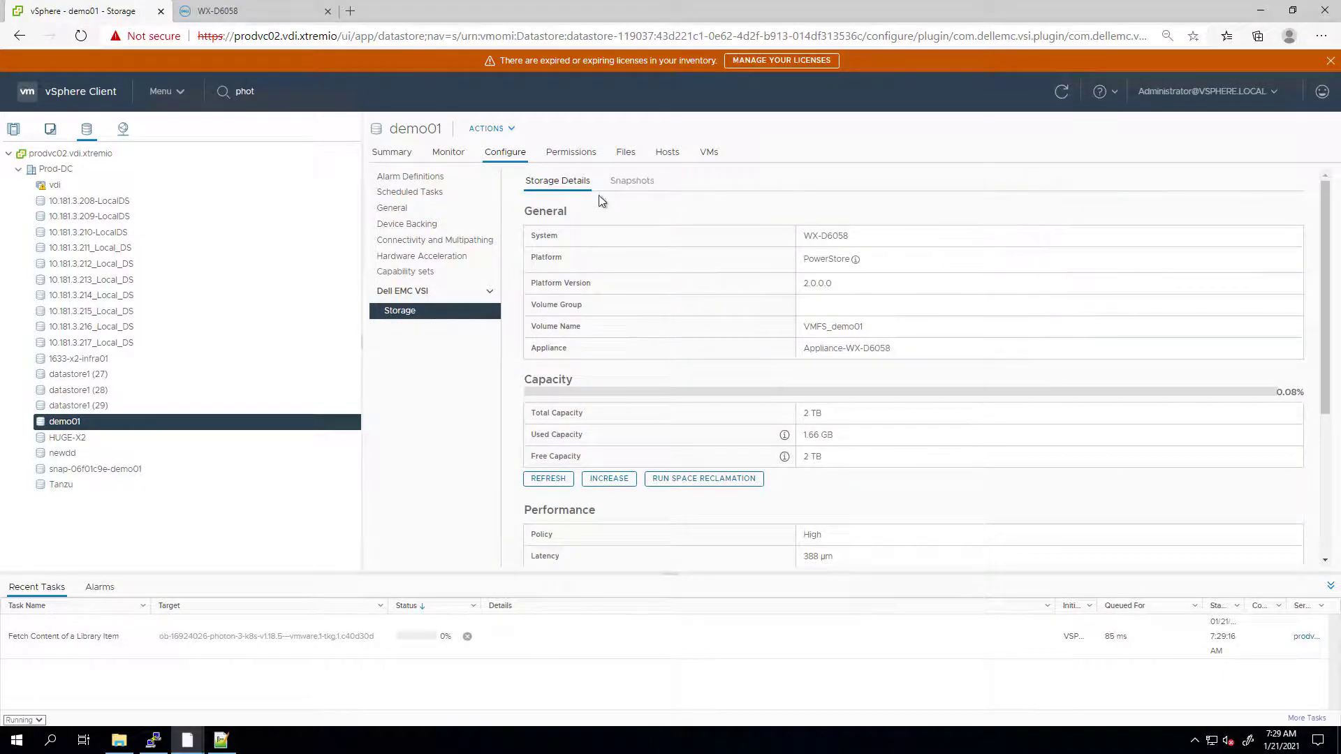
left_click(625, 183)
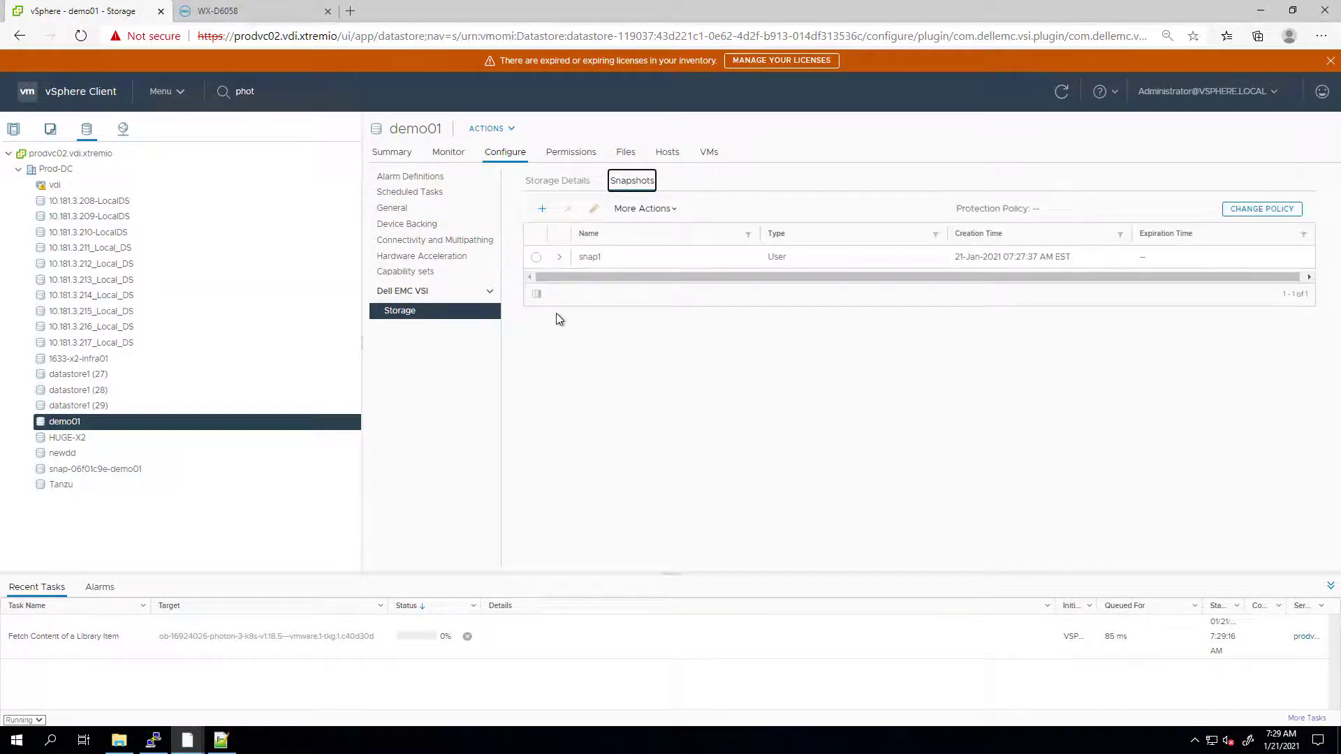
left_click(536, 259)
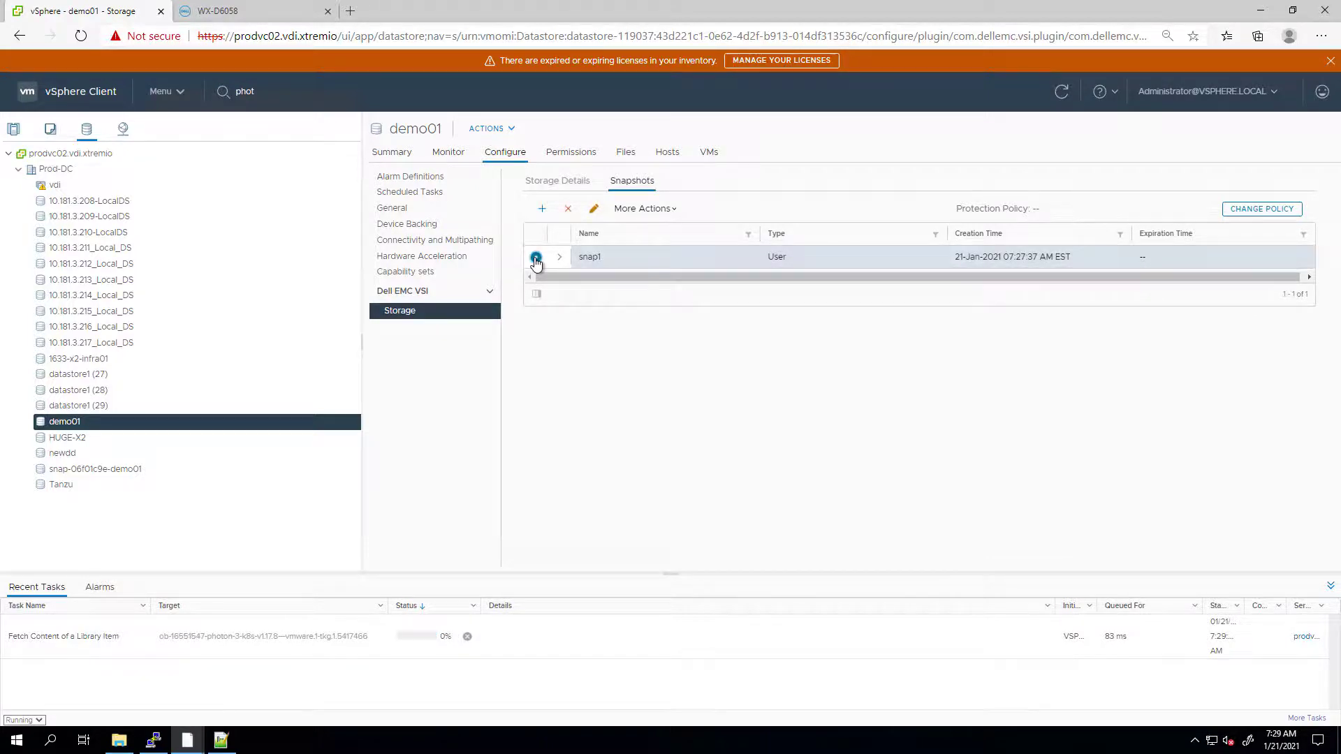
left_click(639, 209)
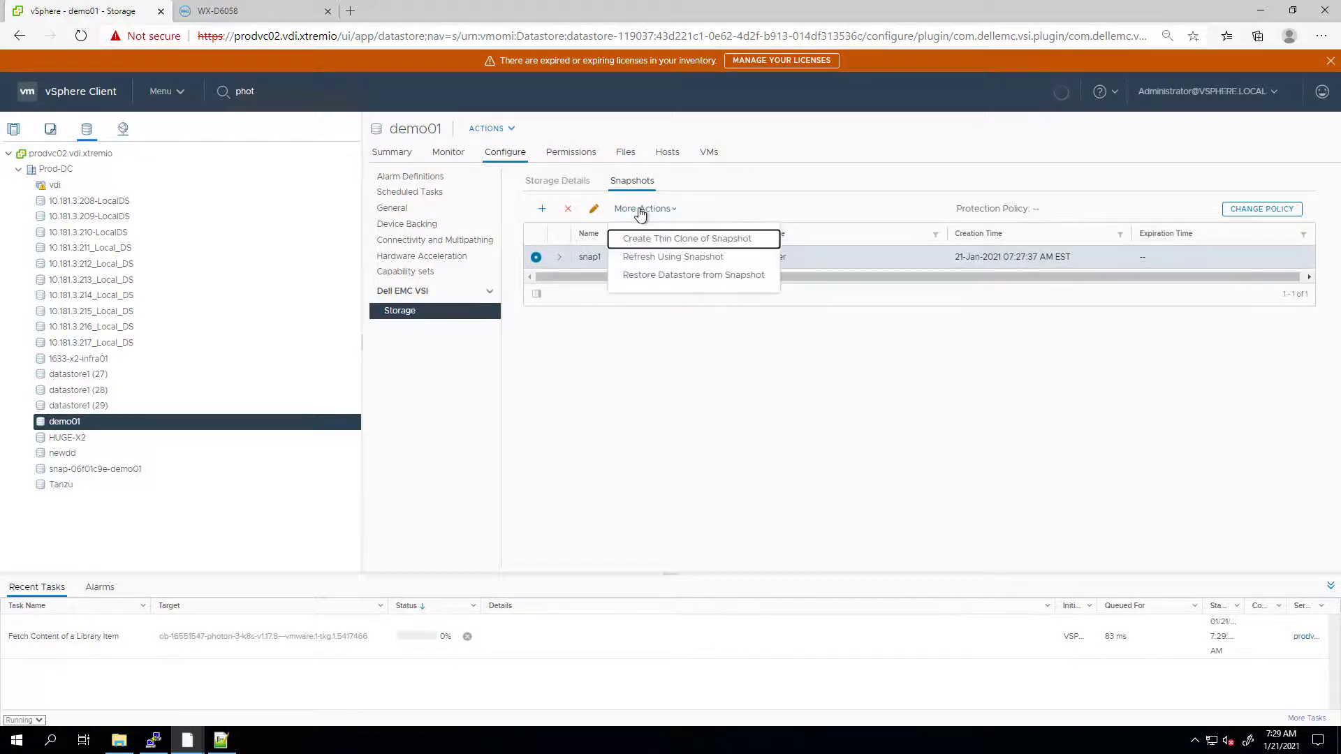
left_click(655, 260)
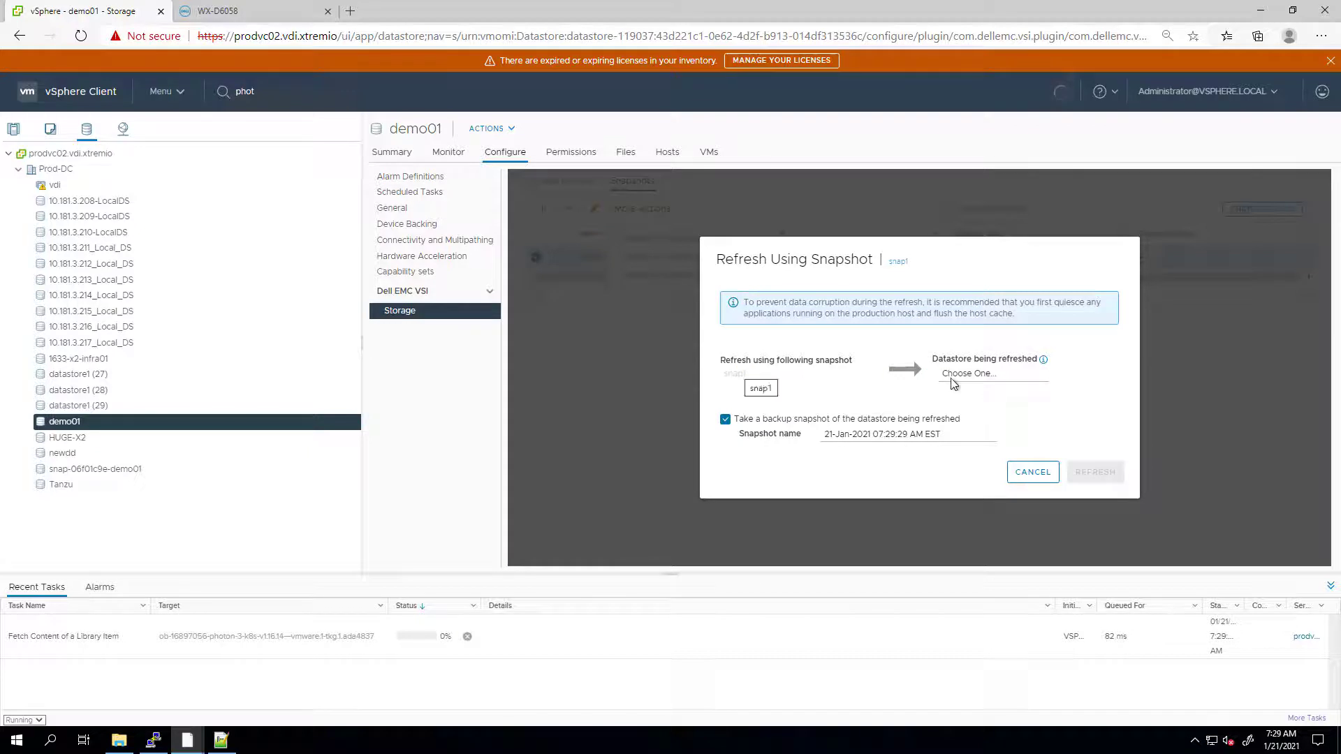
- Refresh snap-06f01c9e-demo01 from snap1, naming the backup snapshot snap2
left_click(954, 377)
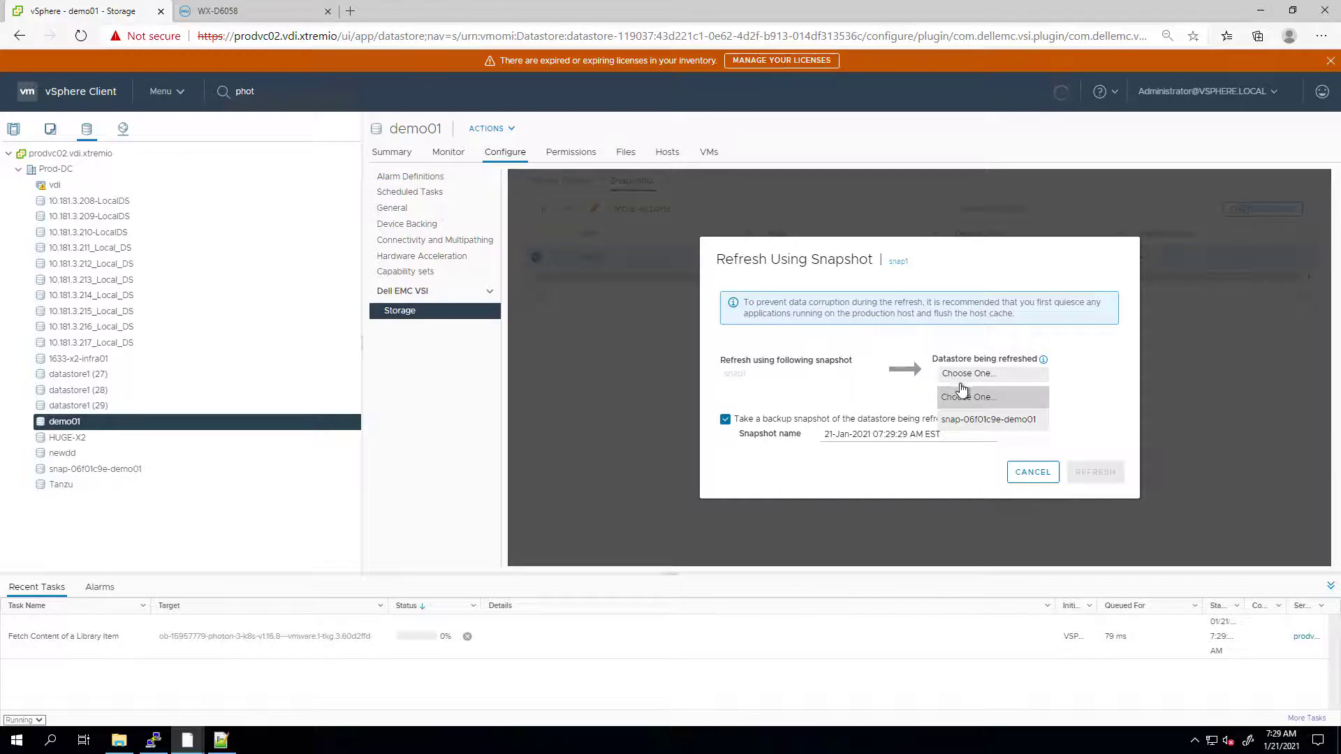
left_click(979, 420)
triple_click(816, 432)
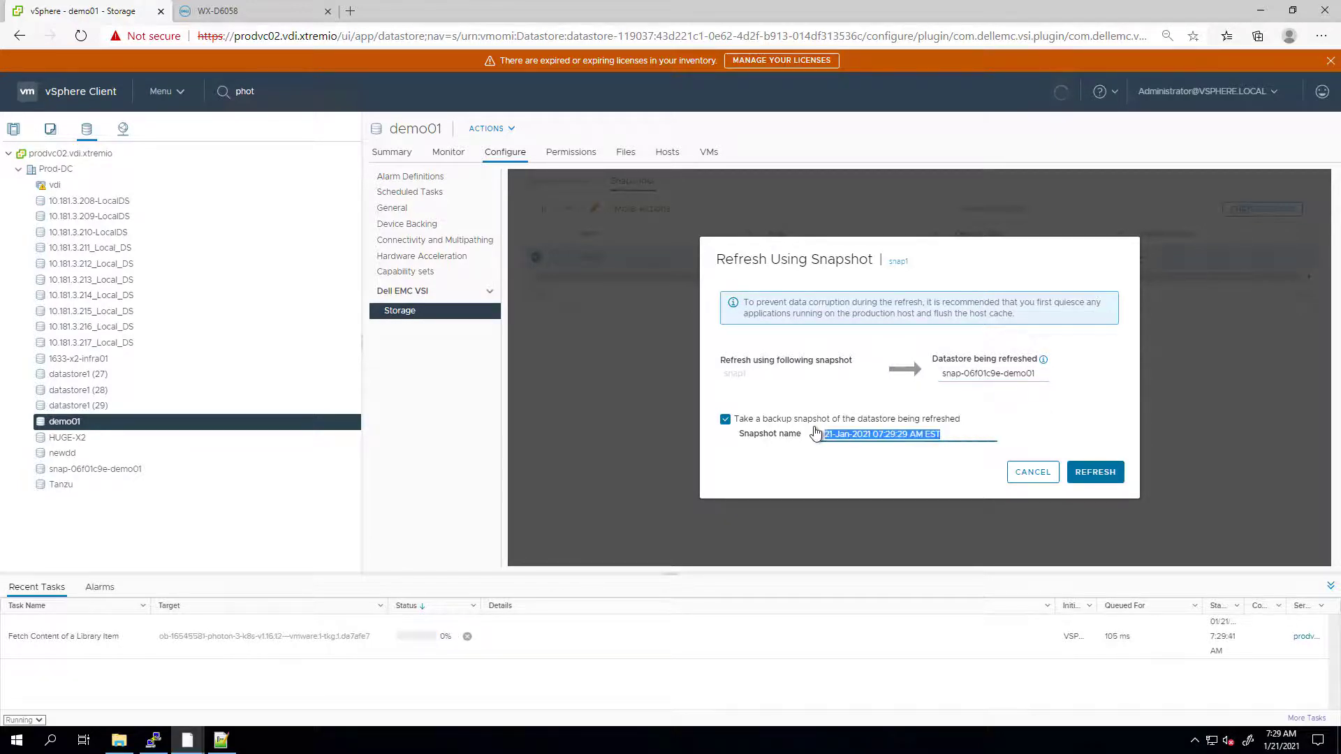
type("snap")
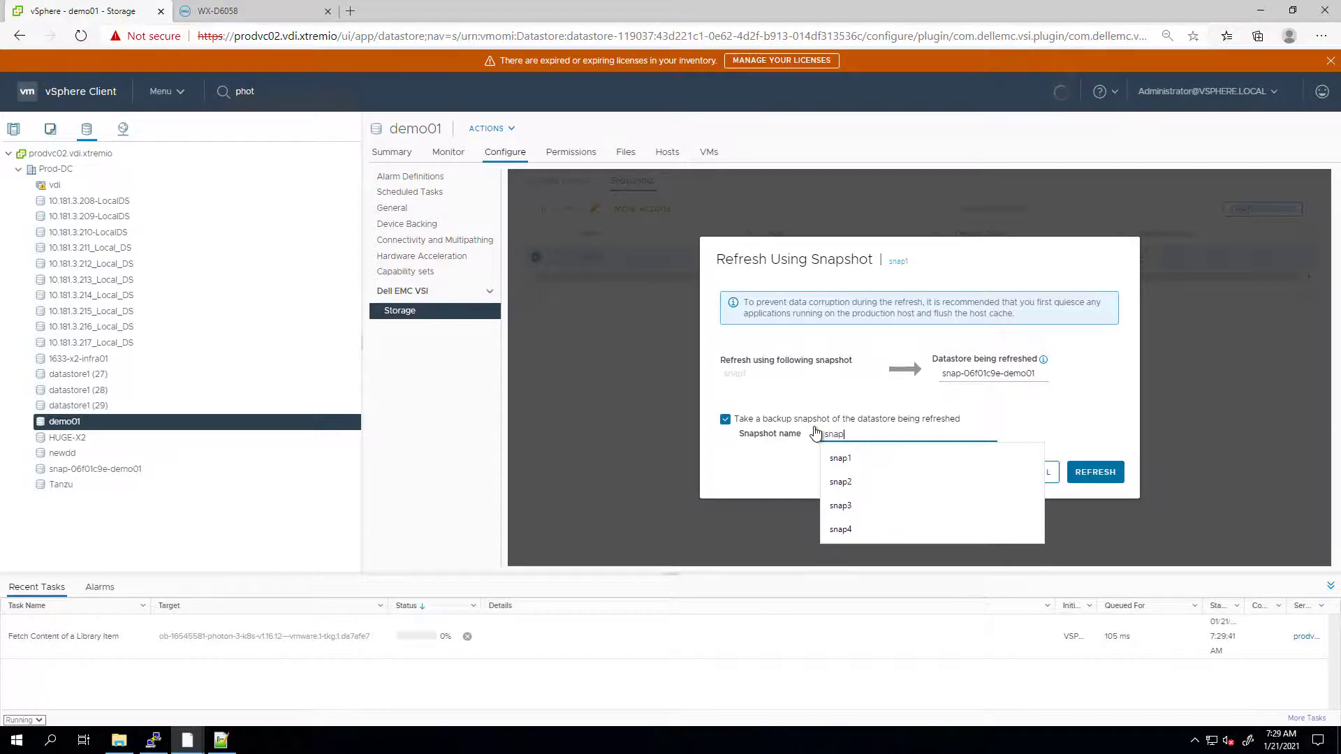
type("2")
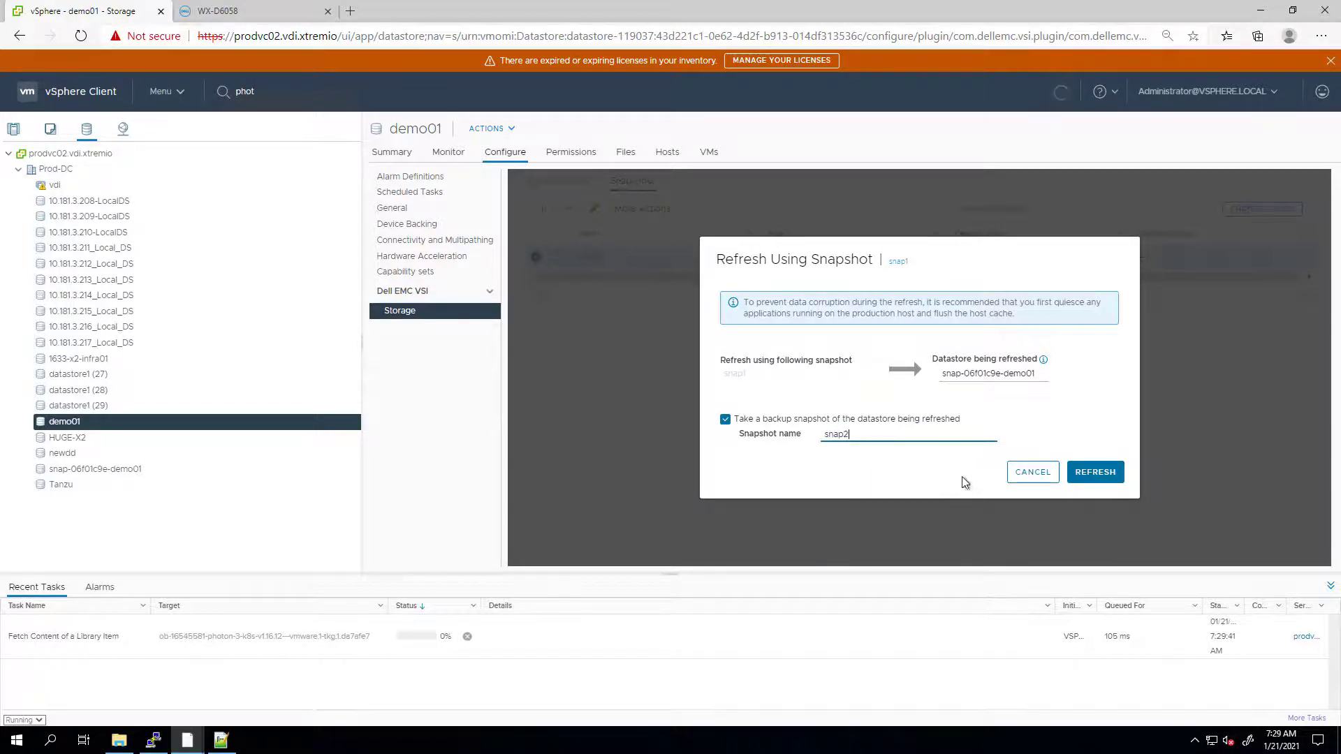
left_click(1096, 478)
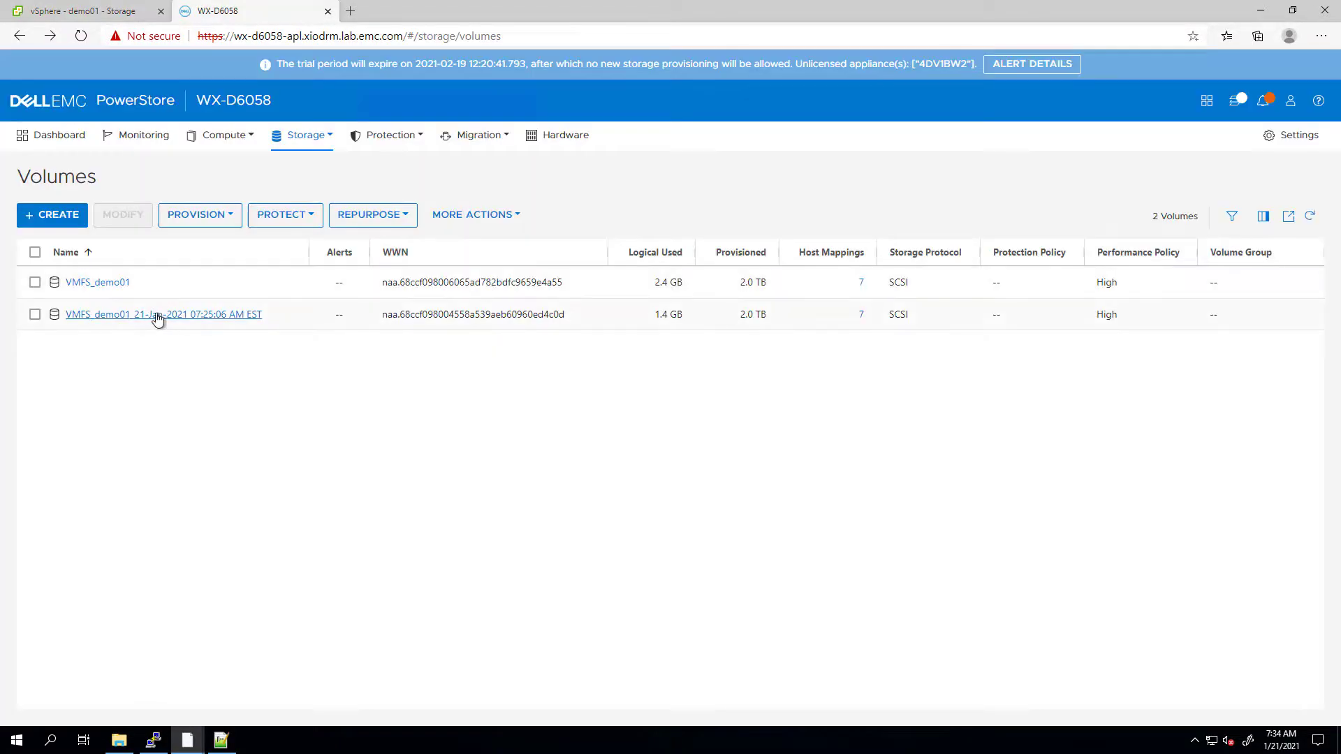
- Confirm snap2 is listed in the VMFS_demo01_21-Jan-2021 volume's snapshots in PowerStore, then return to vSphere
left_click(159, 320)
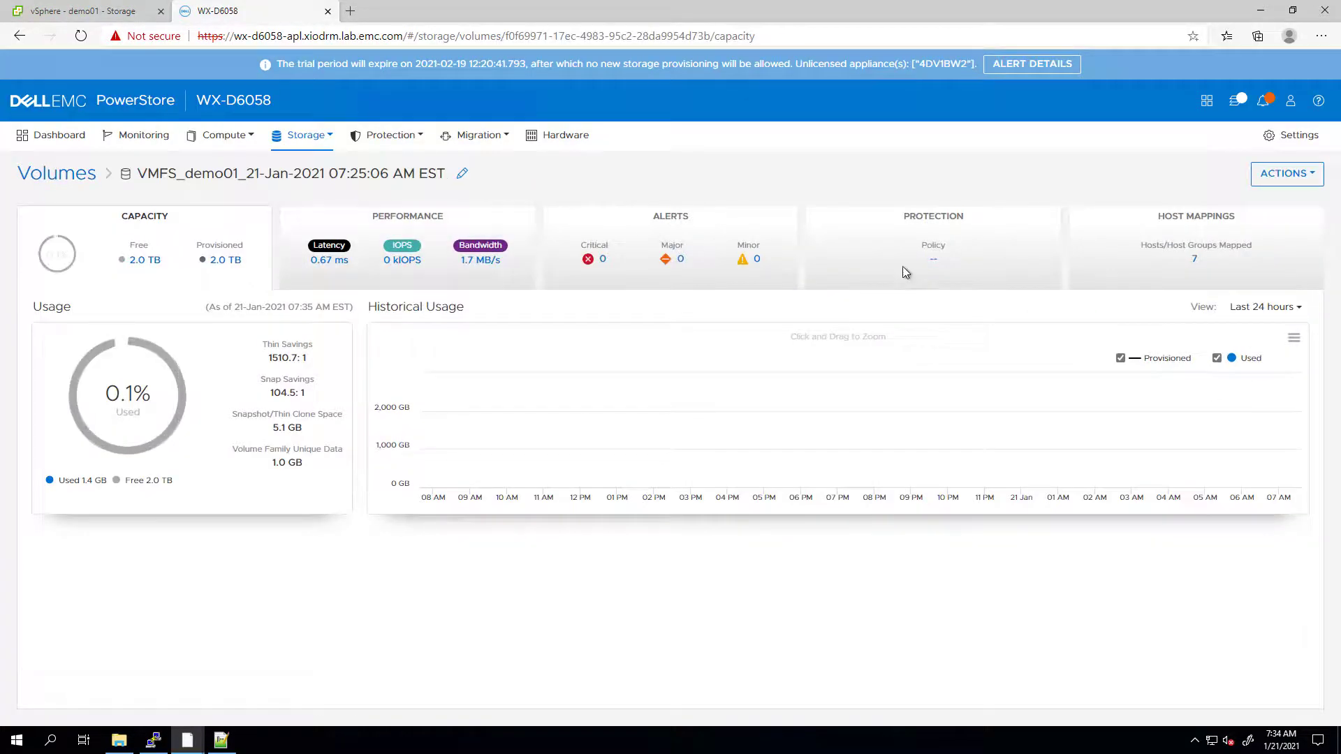
left_click(903, 272)
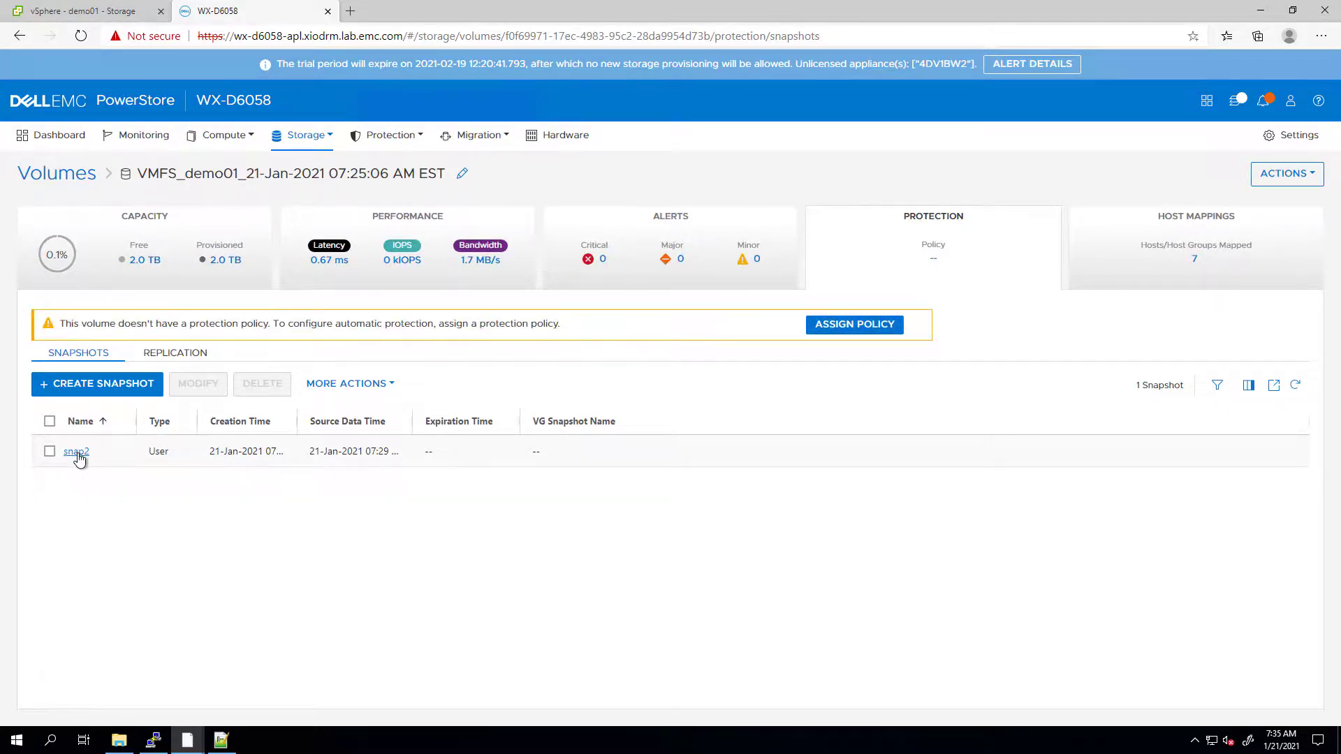
left_click(100, 17)
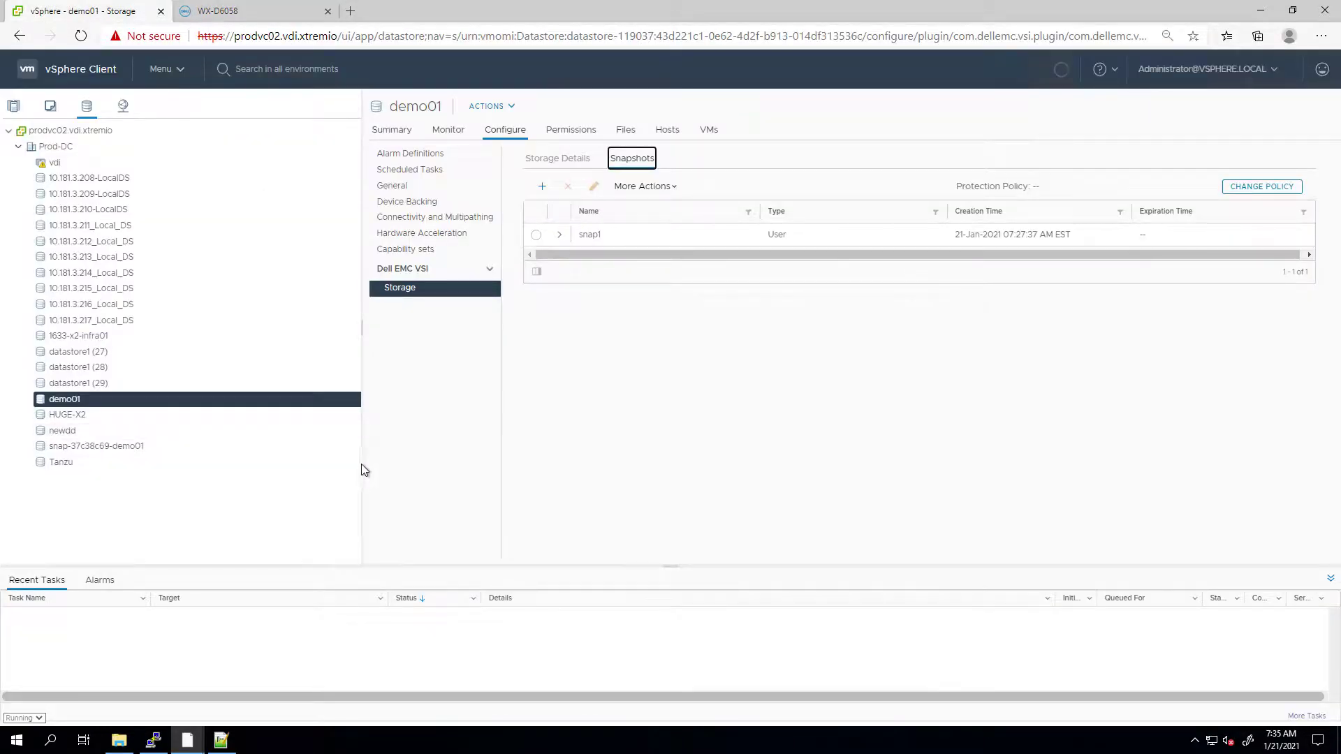
- Delete the photon01 and demo folder folders from demo01's files, confirming each deletion
left_click(624, 131)
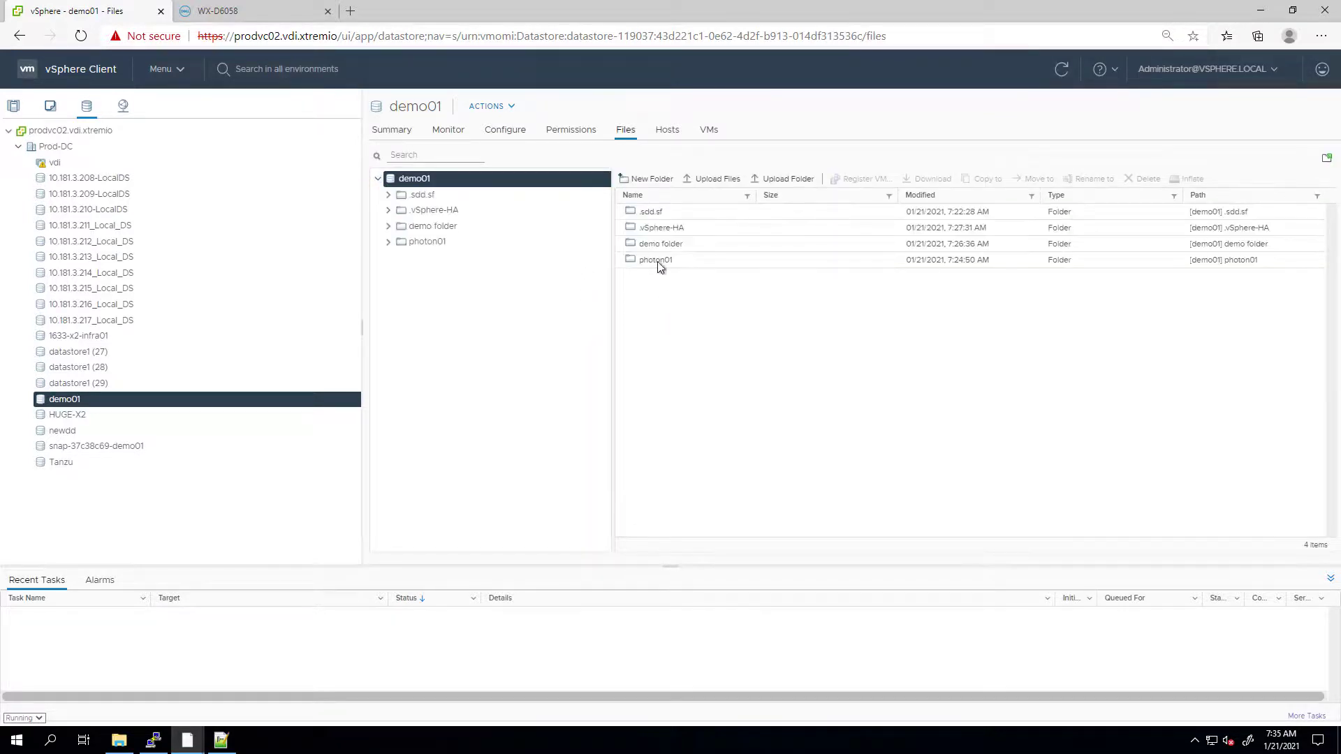
left_click(661, 261)
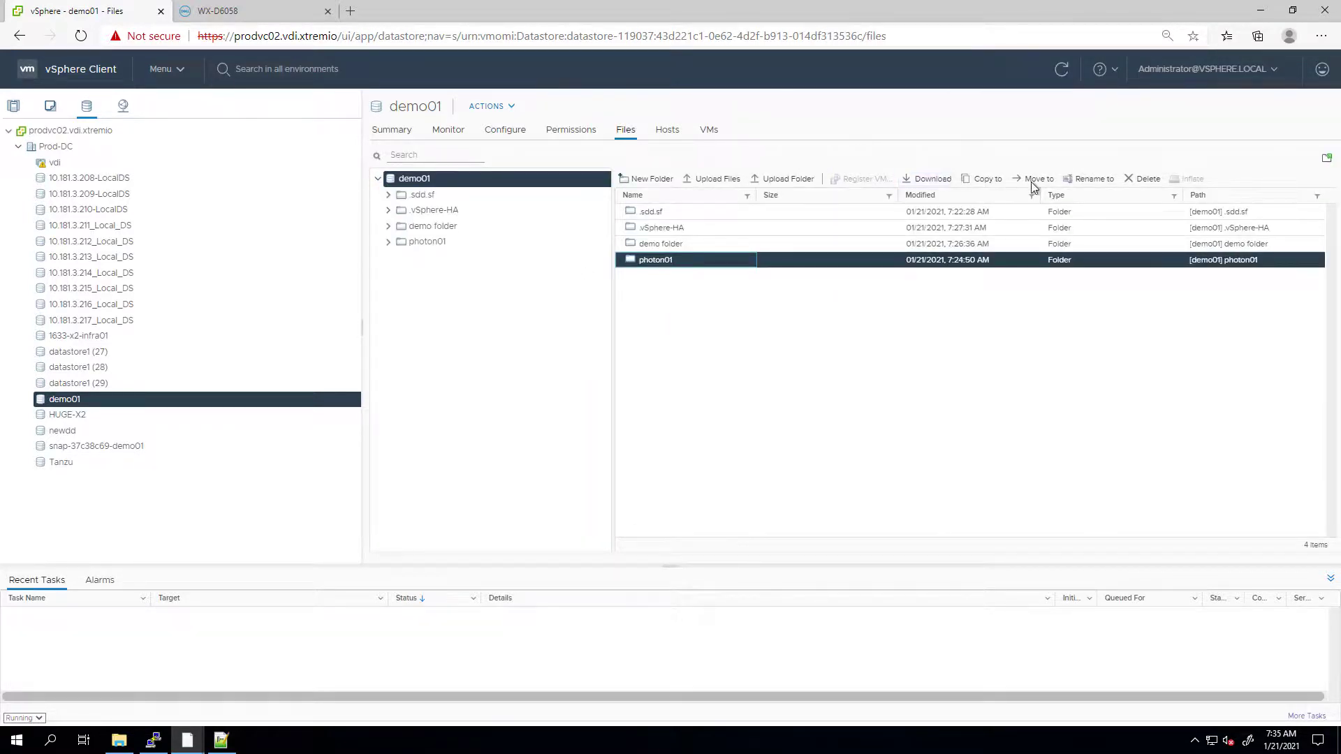
left_click(1125, 183)
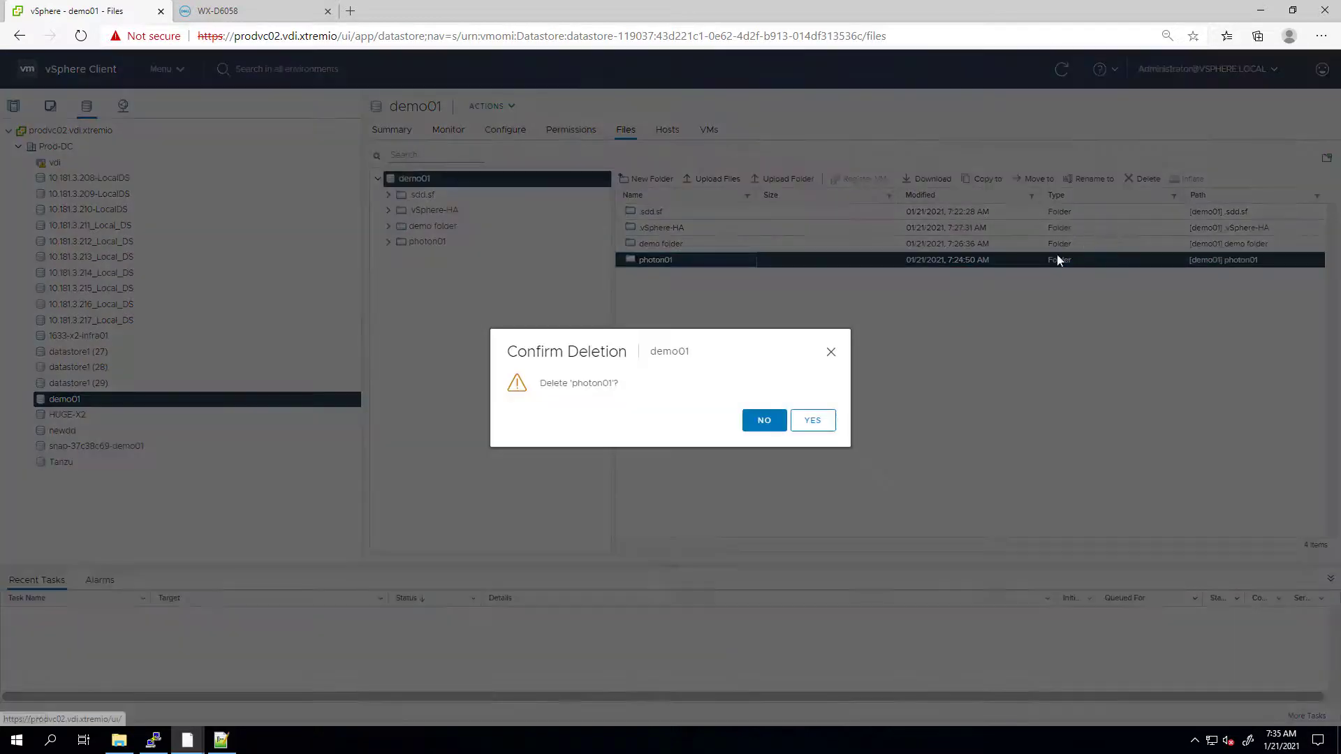
left_click(821, 426)
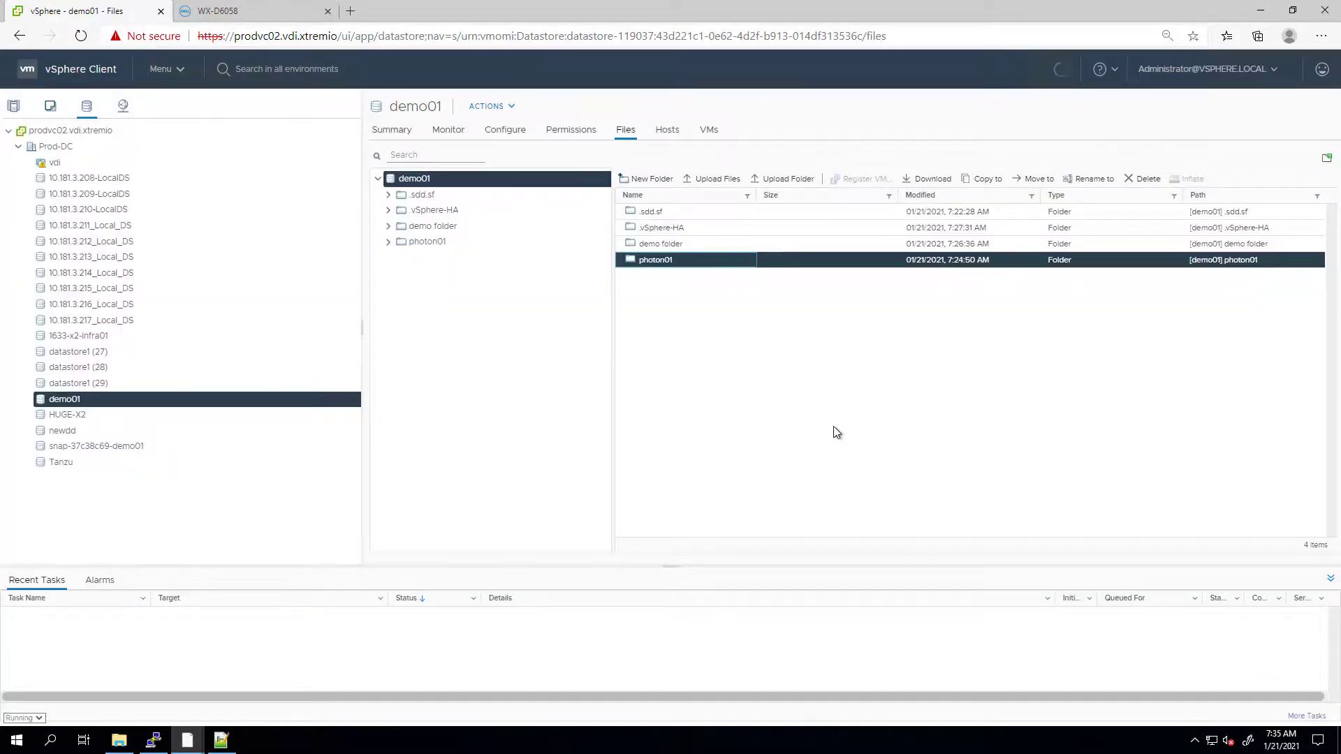
left_click(698, 244)
left_click(1142, 180)
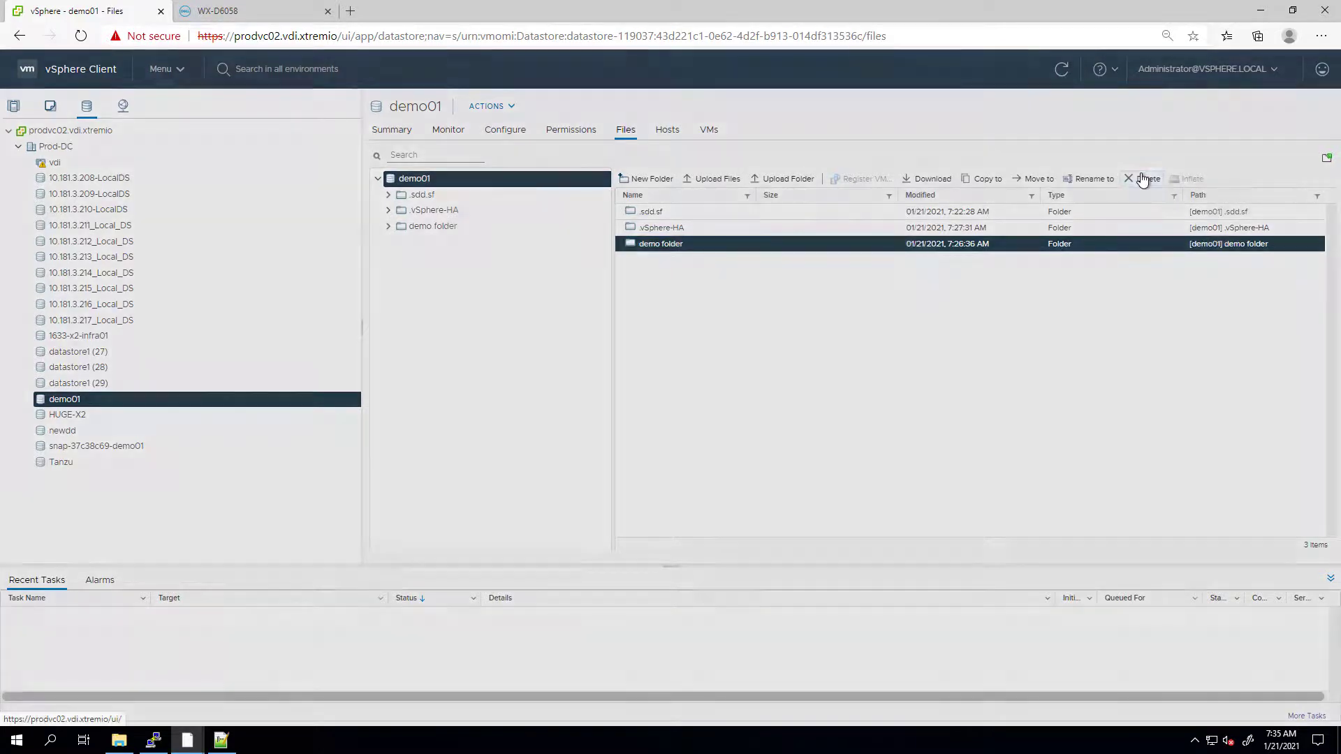
left_click(818, 422)
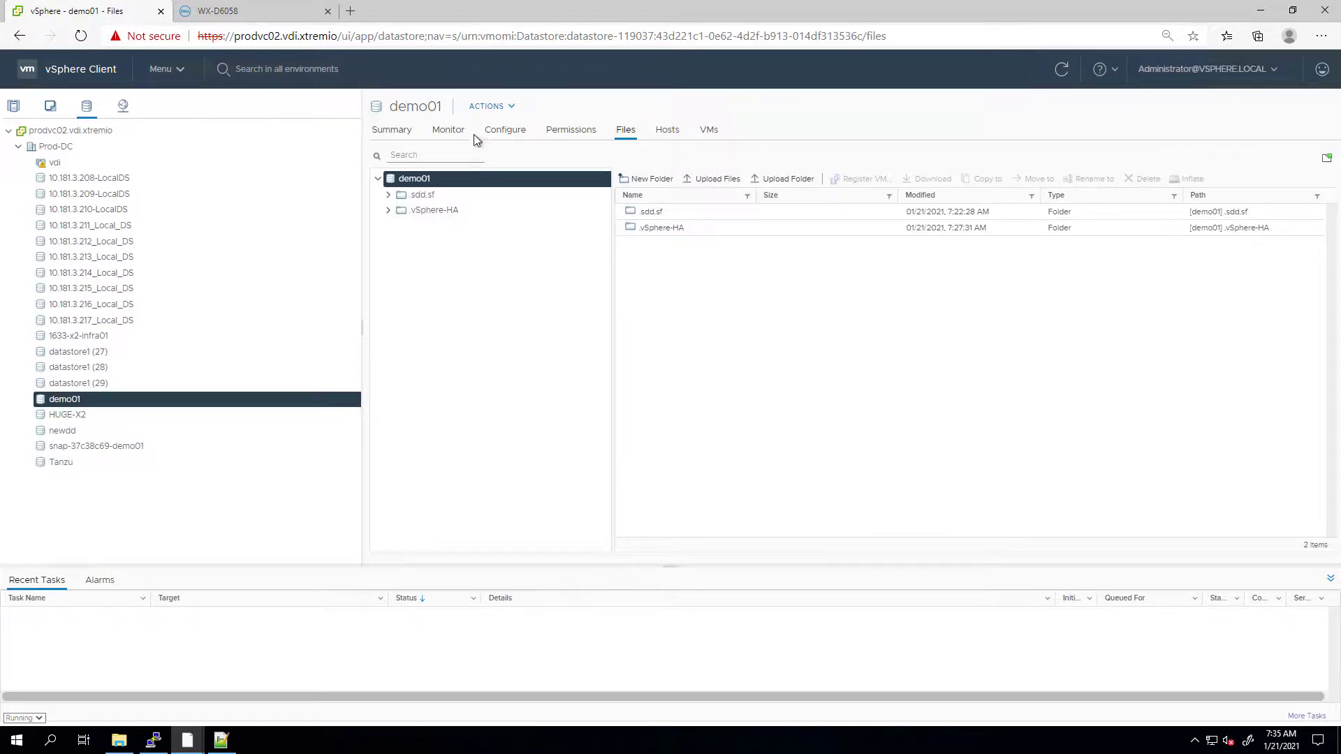
- Select snap1 among the datastore's Dell EMC VSI snapshots and start Restore Datastore from Snapshot
left_click(496, 136)
left_click(410, 289)
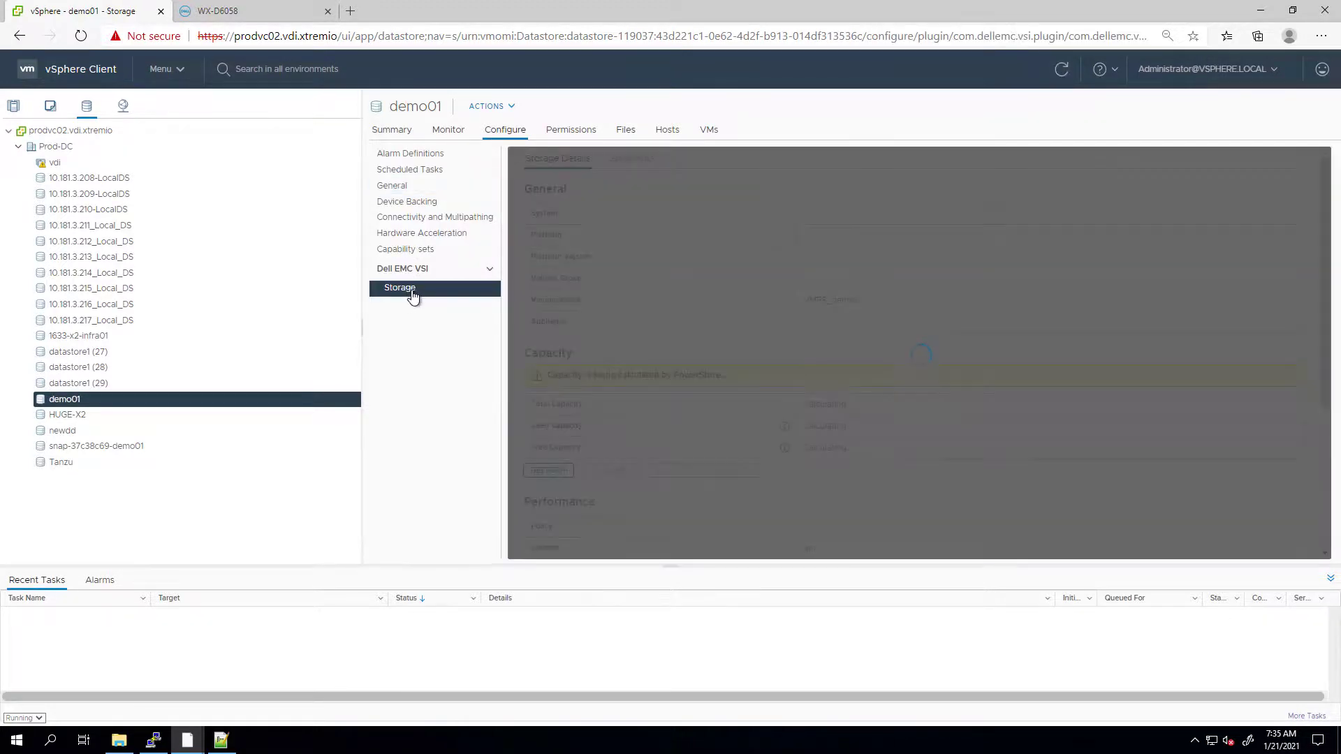
left_click(634, 160)
left_click(561, 233)
left_click(640, 187)
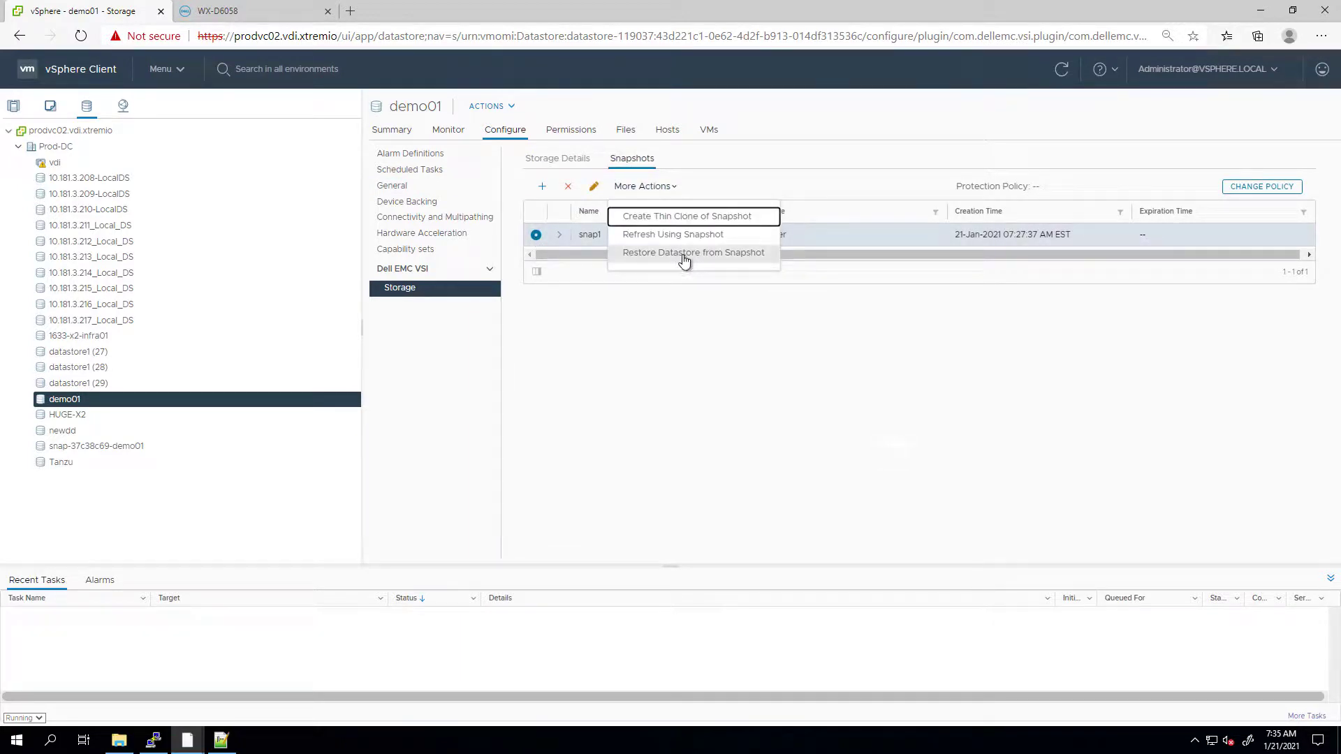
left_click(684, 255)
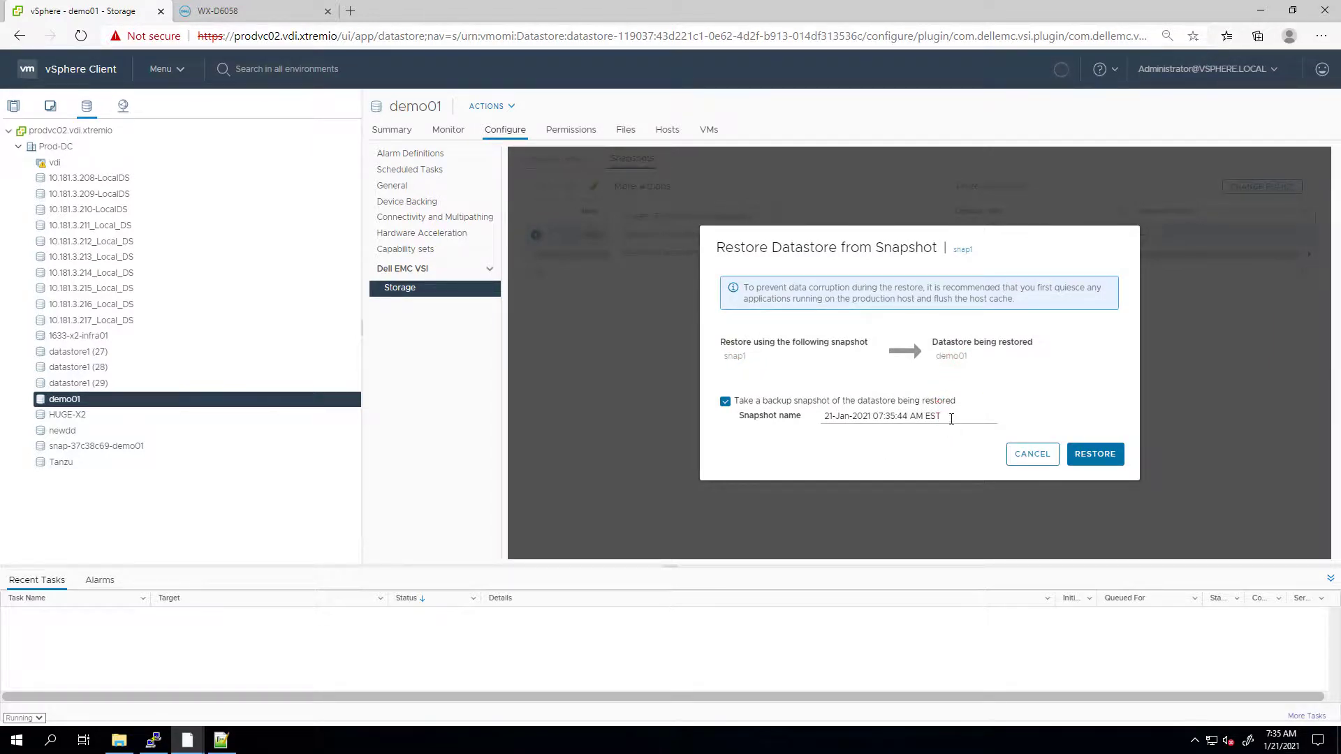
- Restore demo01 from snap1 with backup snapshot snap3, then switch to PowerStore Manager
triple_click(852, 417)
left_click(807, 424)
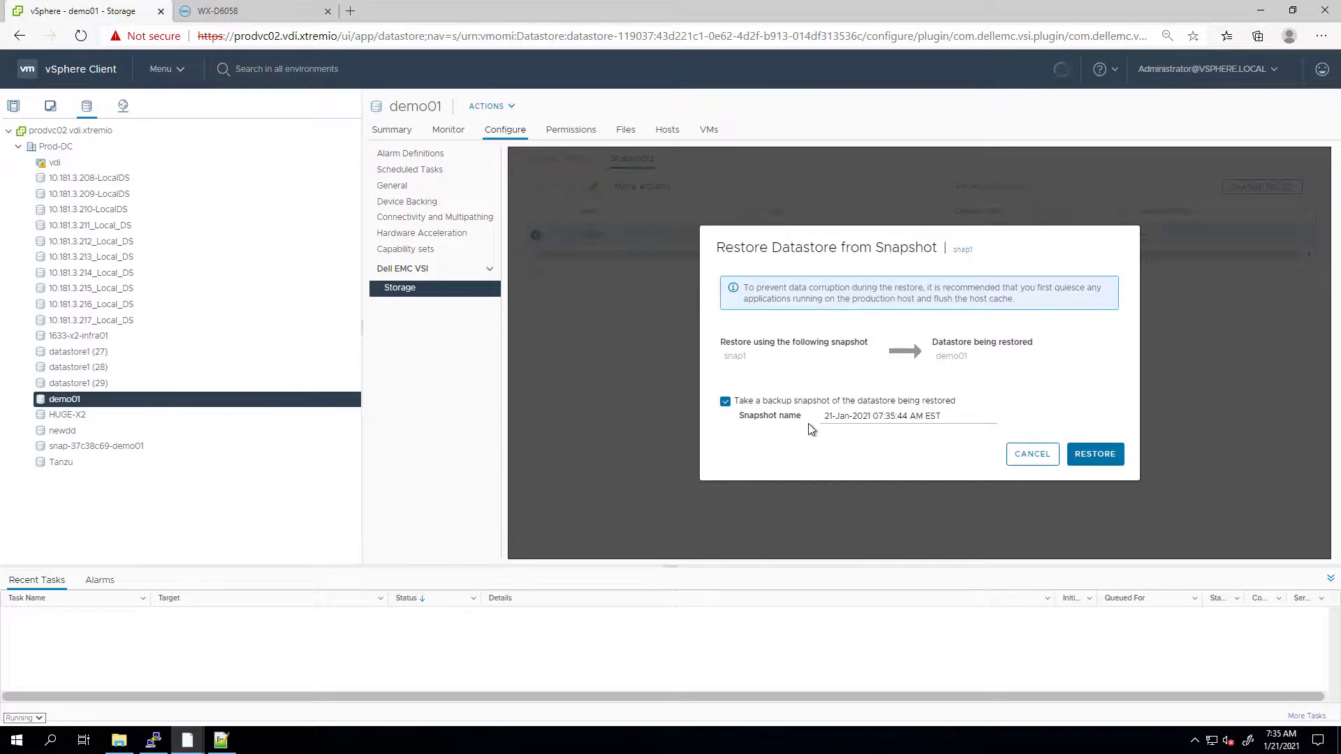
triple_click(852, 417)
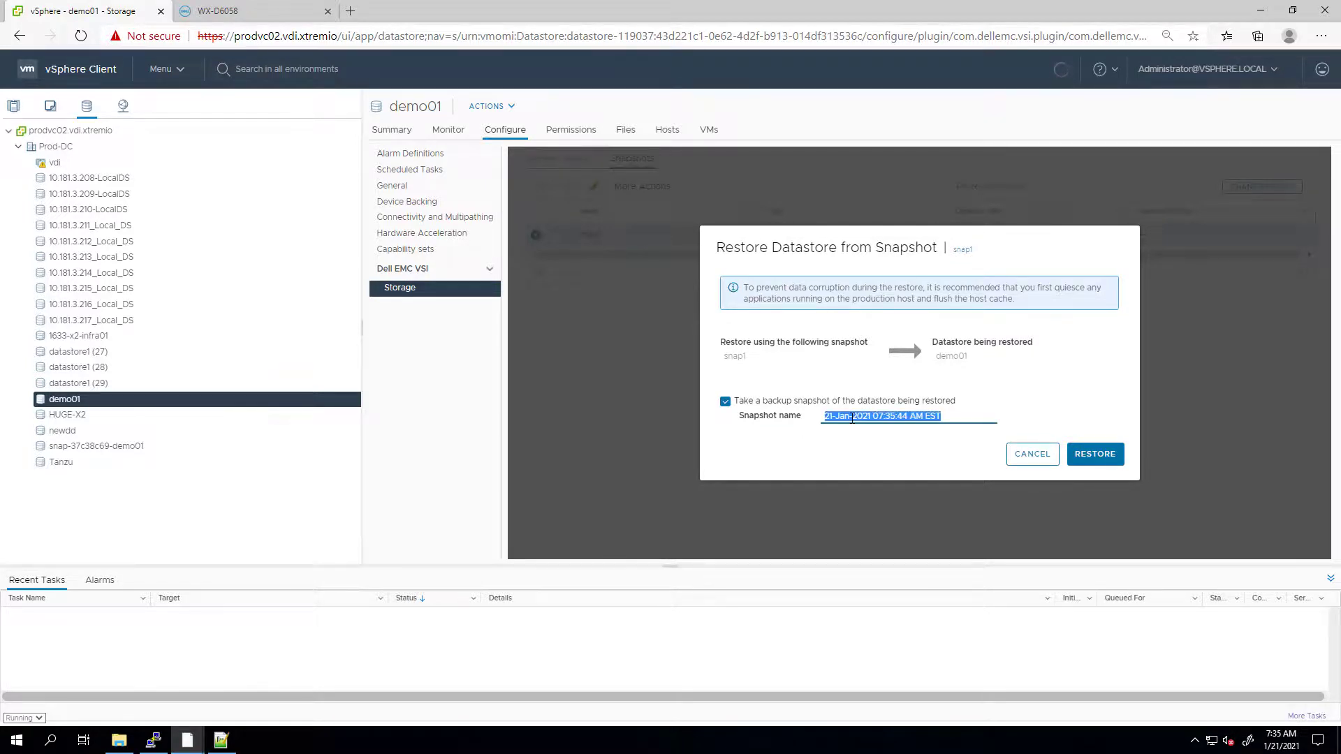
type("snap3")
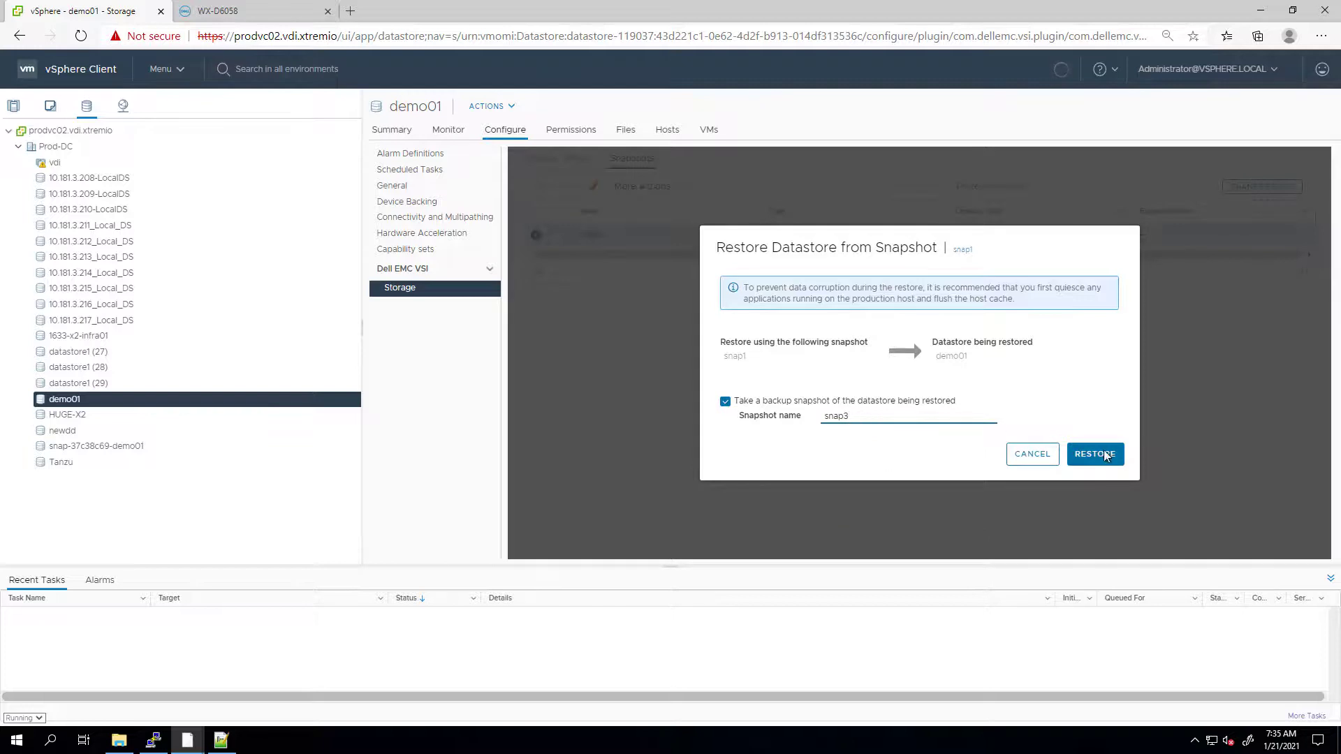
left_click(1105, 455)
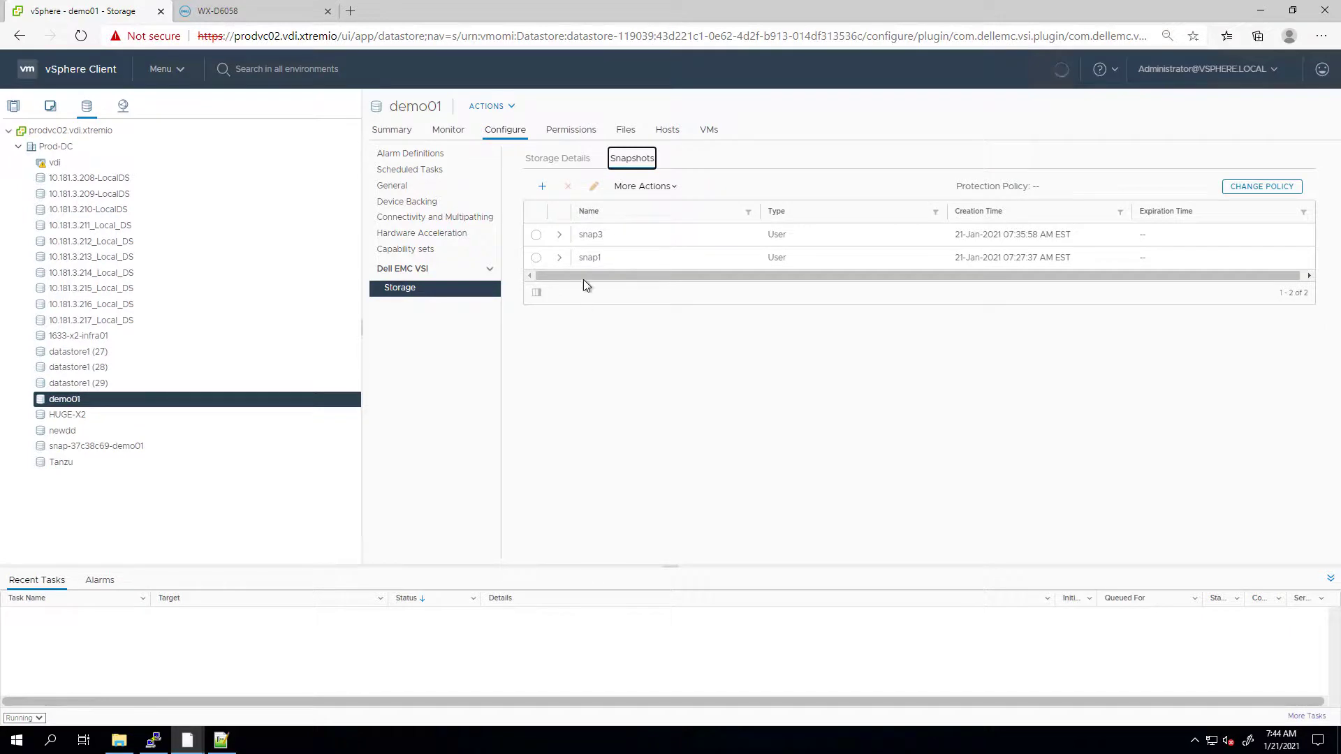
left_click(222, 10)
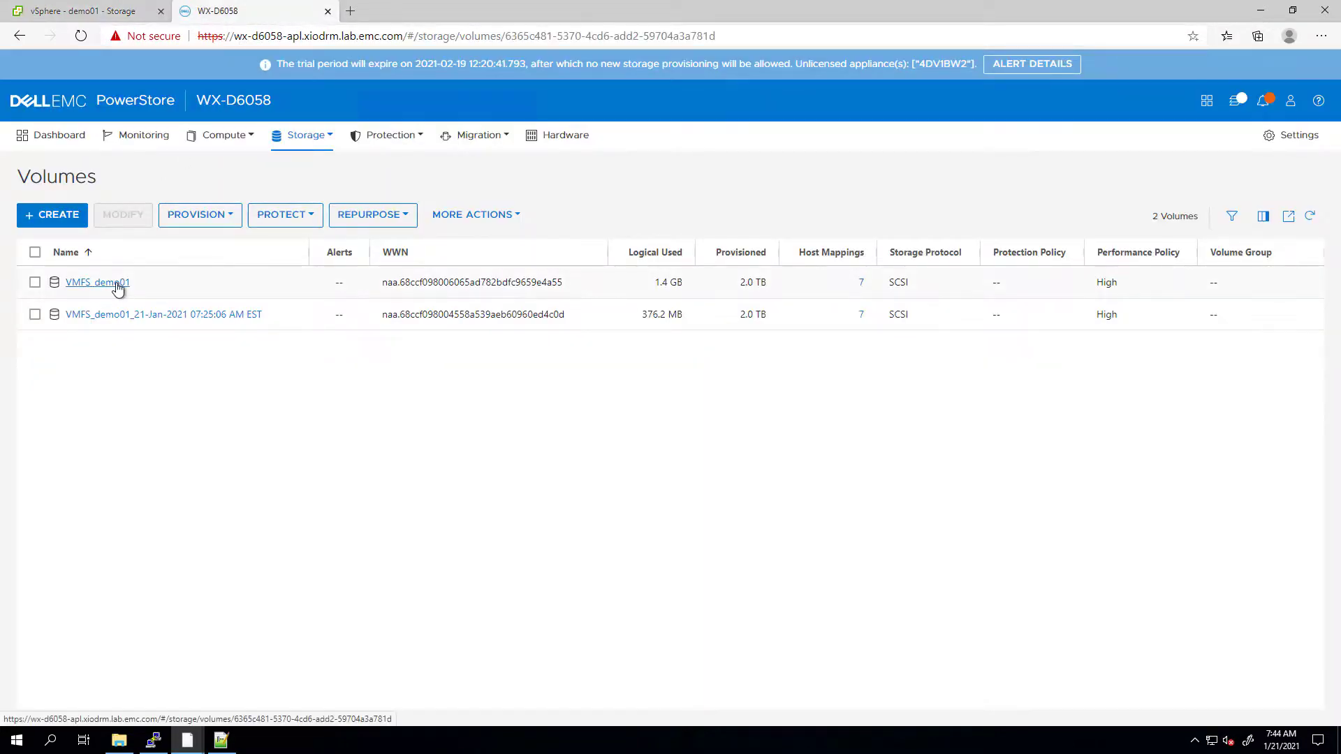
- Confirm VMFS_demo01's snapshots are now snap1 and snap3, then return to vSphere
left_click(117, 283)
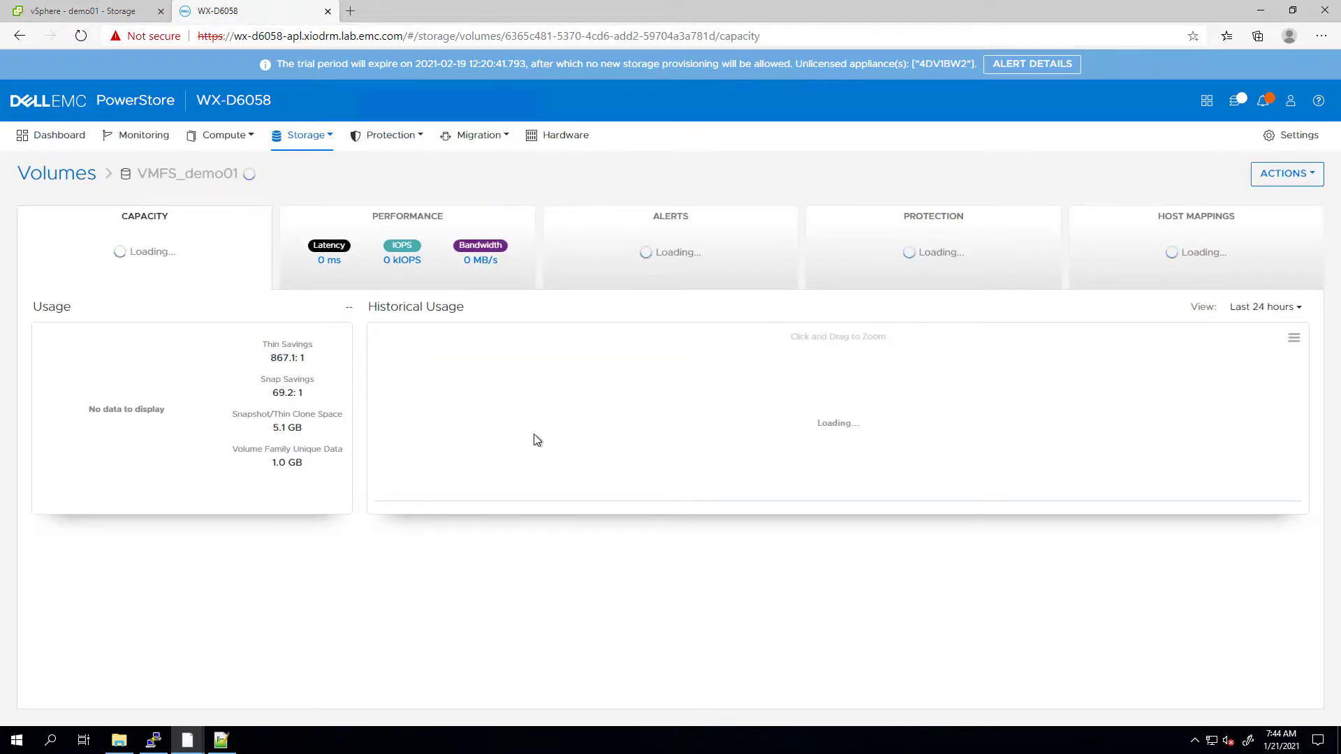
left_click(932, 258)
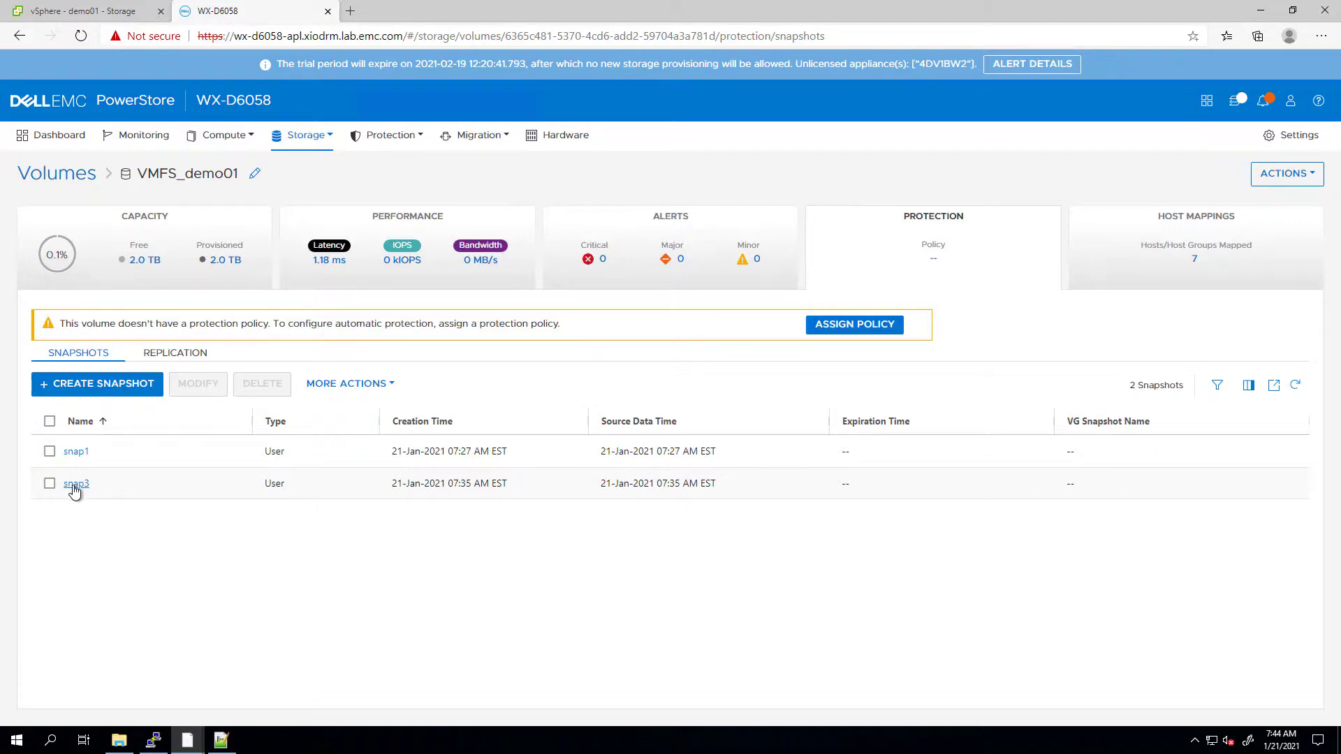
left_click(82, 12)
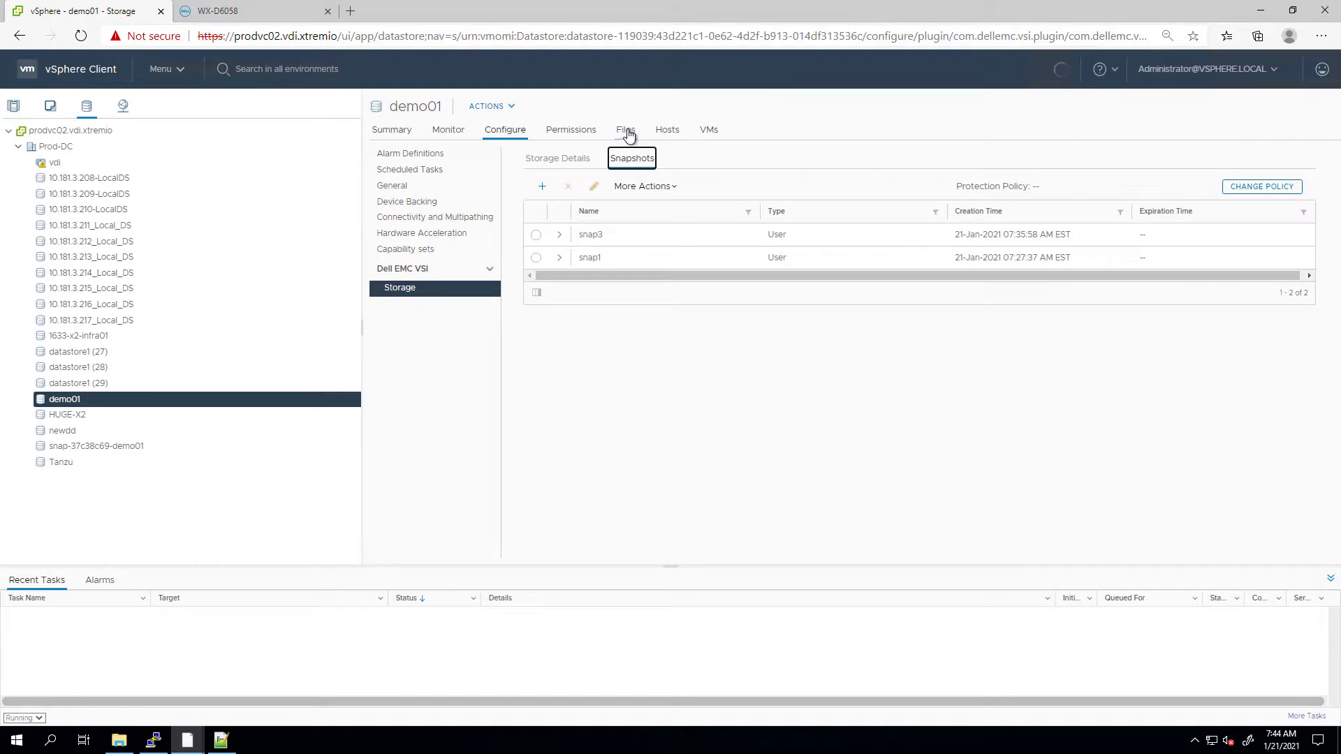
- Open demo01's Files to see photon01 and demo folder restored
left_click(627, 133)
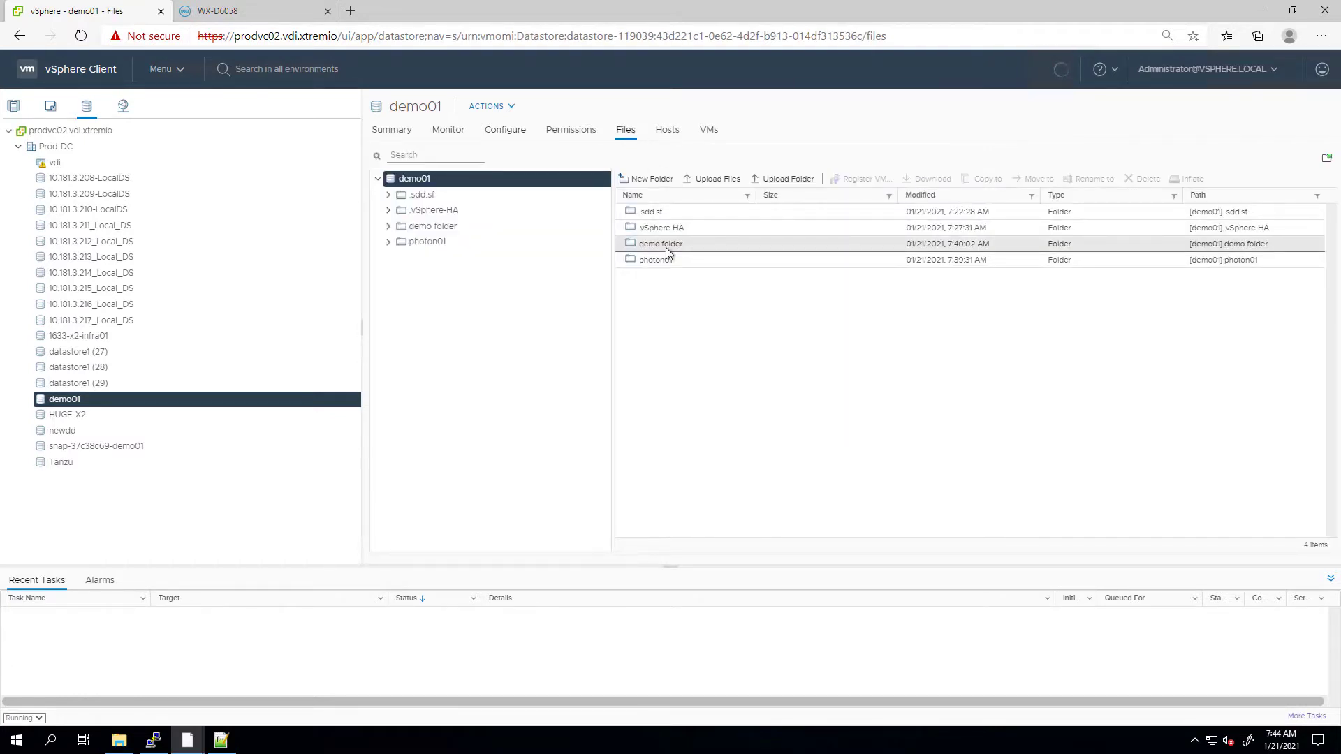